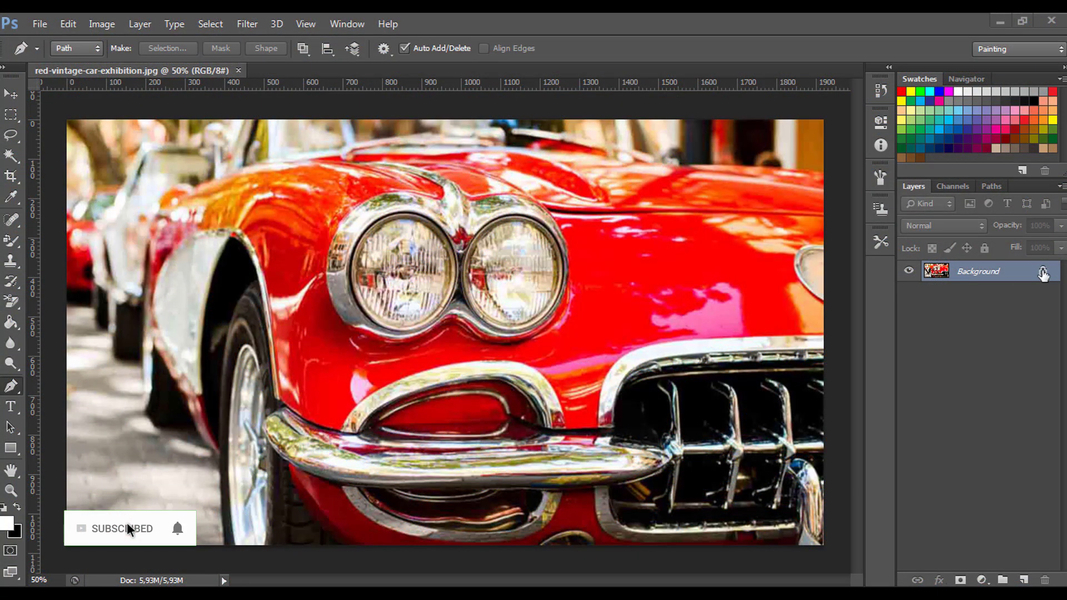
- Convert the locked Background into a normal layer and name it 'Base'
{"action": "double_click", "coordinate": [1044, 274]}
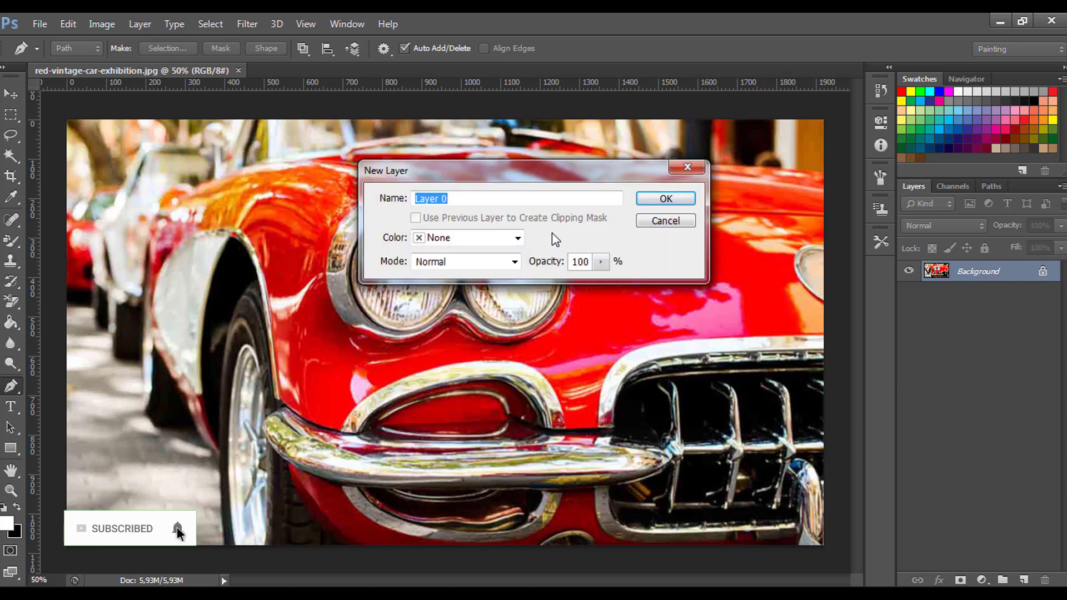
{"action": "left_click", "coordinate": [691, 167]}
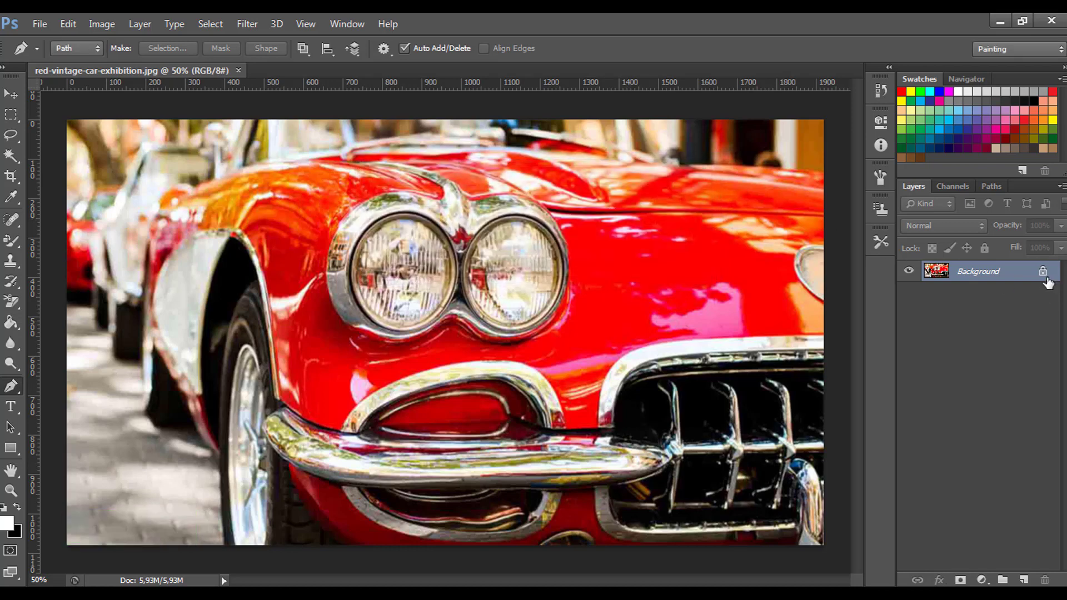
{"action": "double_click", "coordinate": [1024, 276]}
{"action": "left_click", "coordinate": [681, 199]}
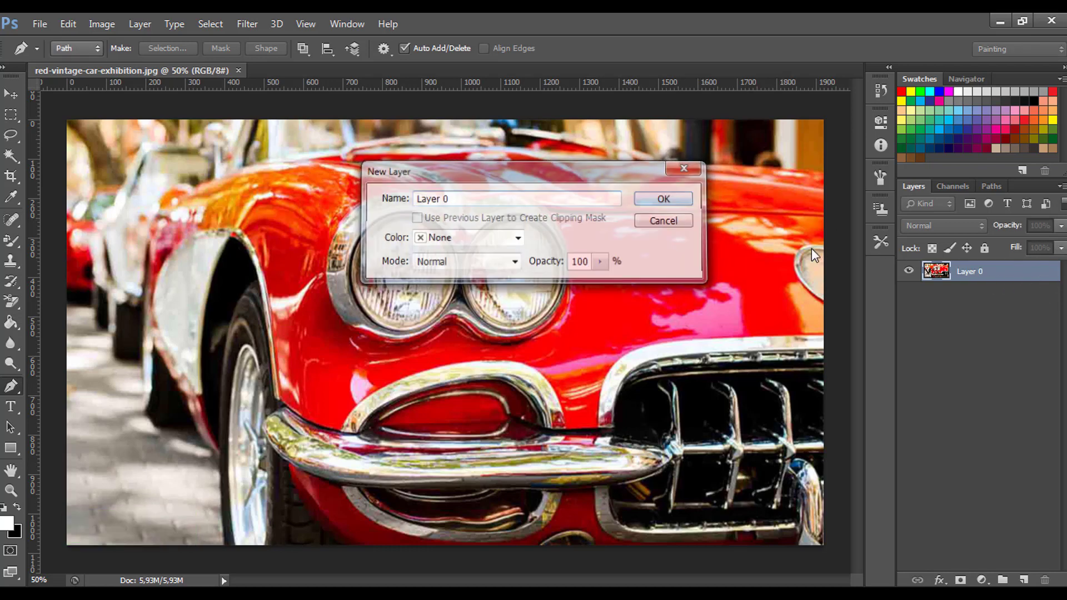
{"action": "double_click", "coordinate": [967, 273]}
{"action": "type", "text": "B"}
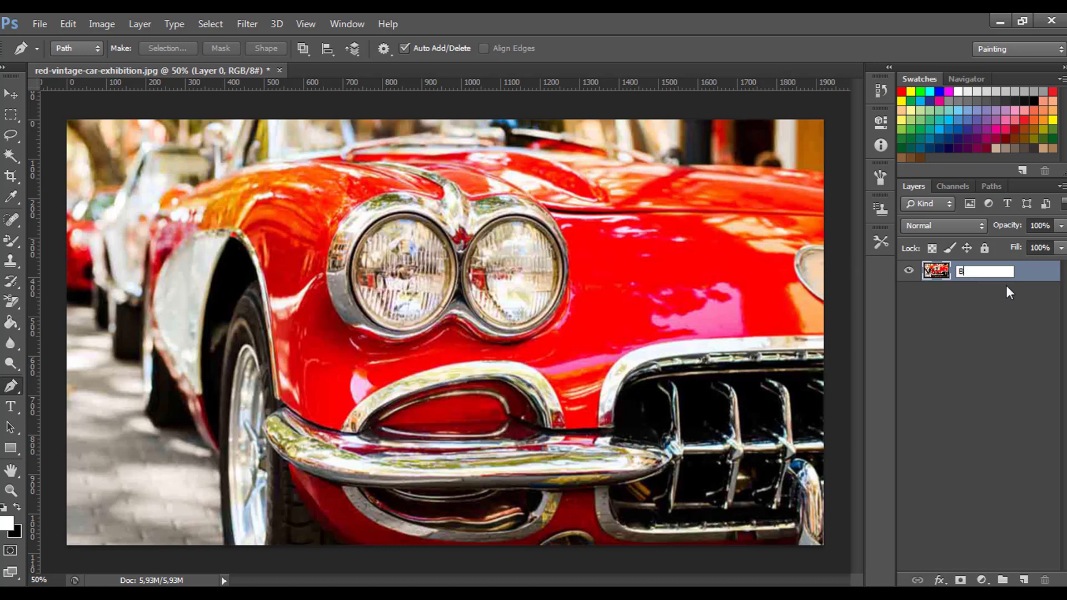
{"action": "type", "text": "ase"}
{"action": "key", "text": "Return"}
- Duplicate the Base layer as 'Copy', then make Copy a smart object
{"action": "right_click", "coordinate": [997, 276]}
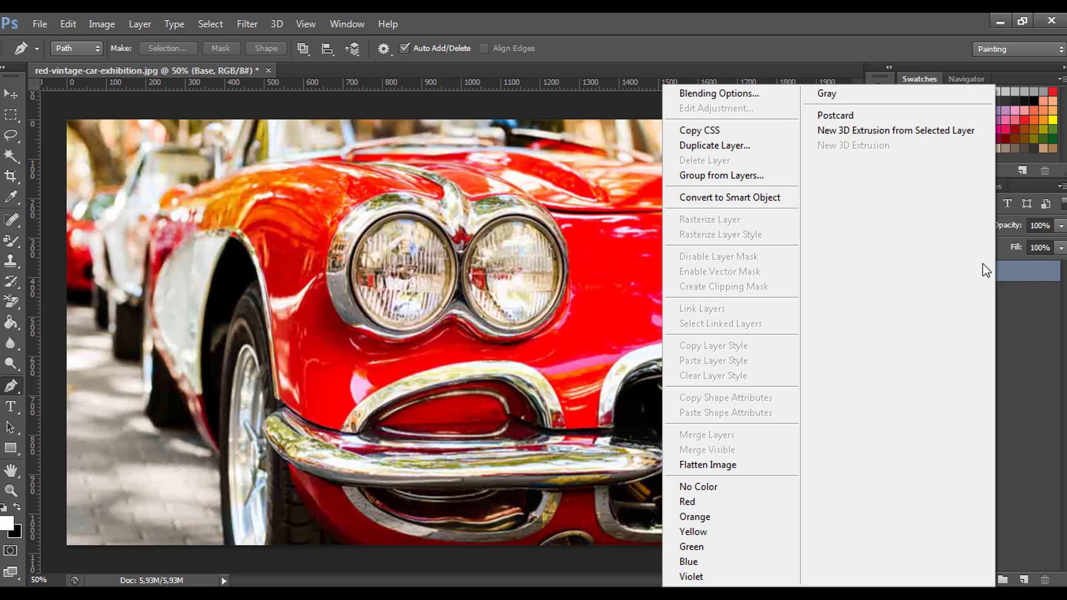
{"action": "left_click", "coordinate": [762, 146]}
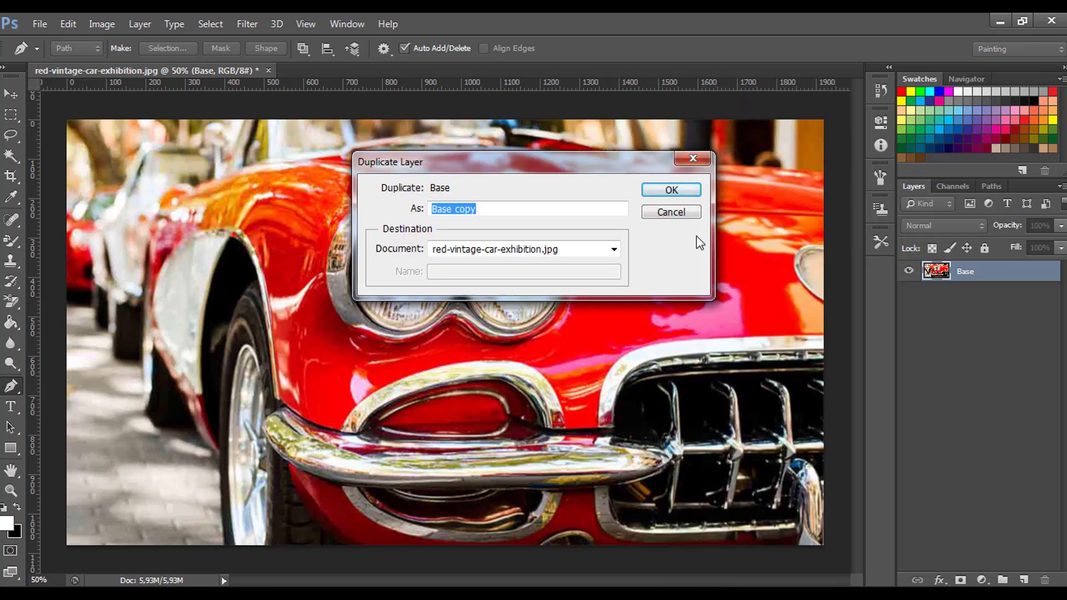
{"action": "type", "text": "Copy"}
{"action": "left_click", "coordinate": [670, 189]}
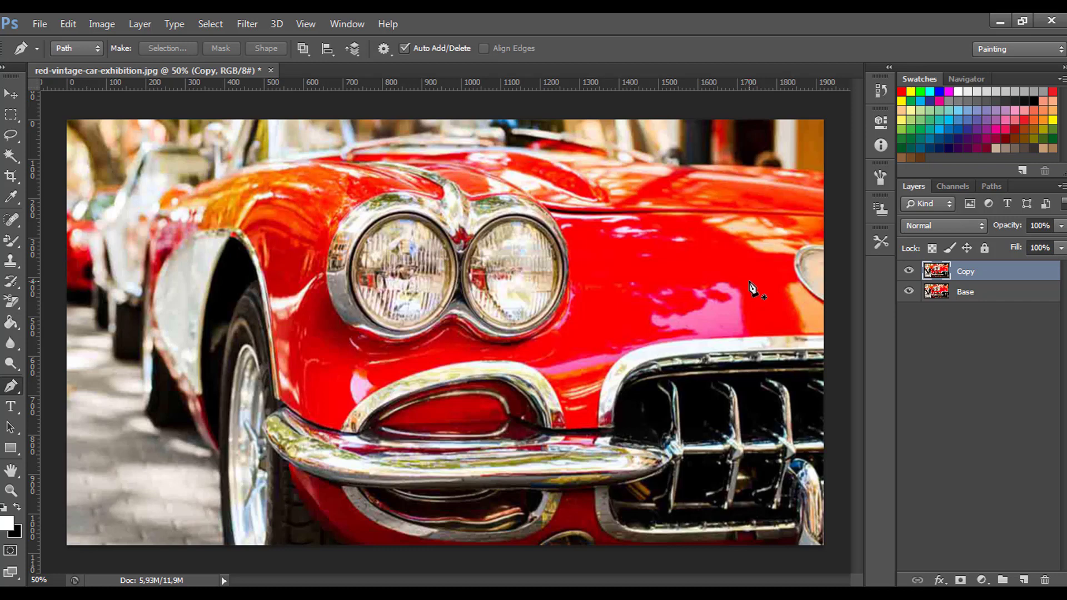
{"action": "right_click", "coordinate": [977, 272]}
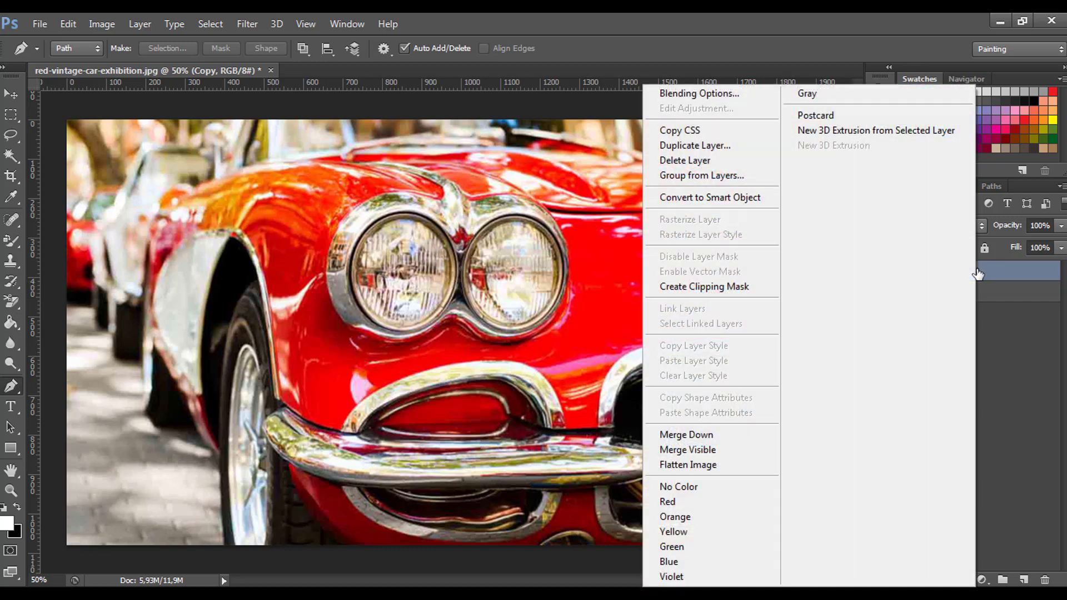
{"action": "left_click", "coordinate": [744, 195]}
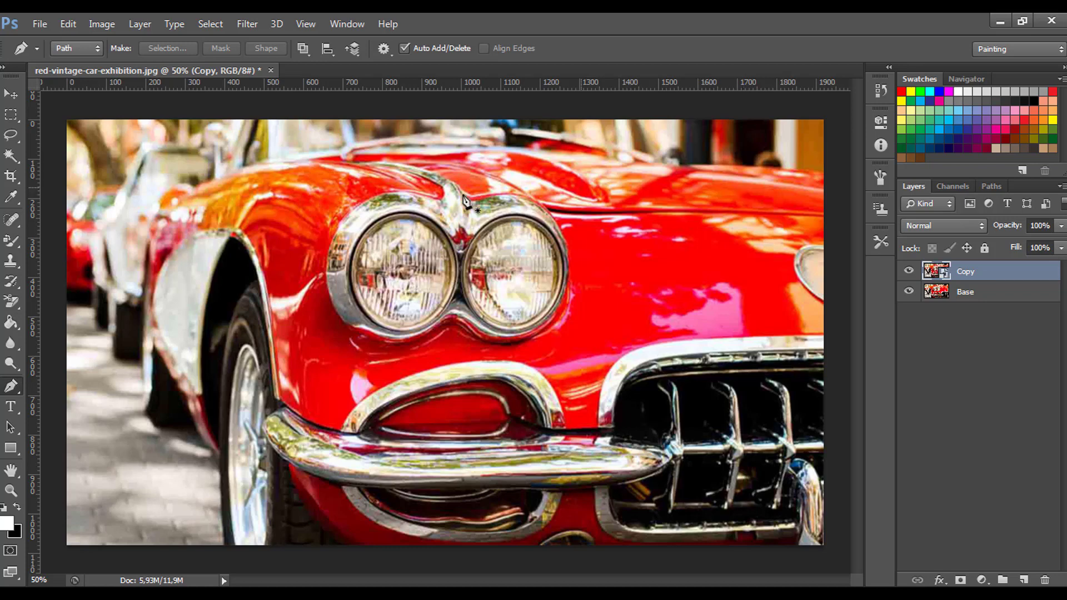
- Apply Oil Paint to Copy with Stylization 1,1 and Cleanliness 0,6, then rasterize the layer
{"action": "left_click", "coordinate": [246, 25]}
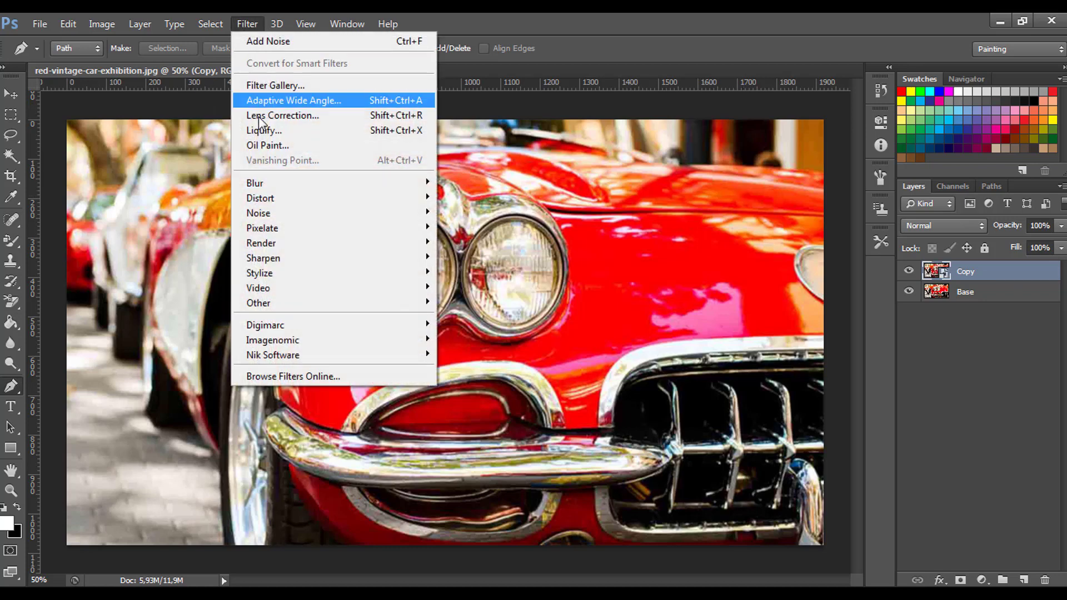
{"action": "left_click", "coordinate": [268, 145]}
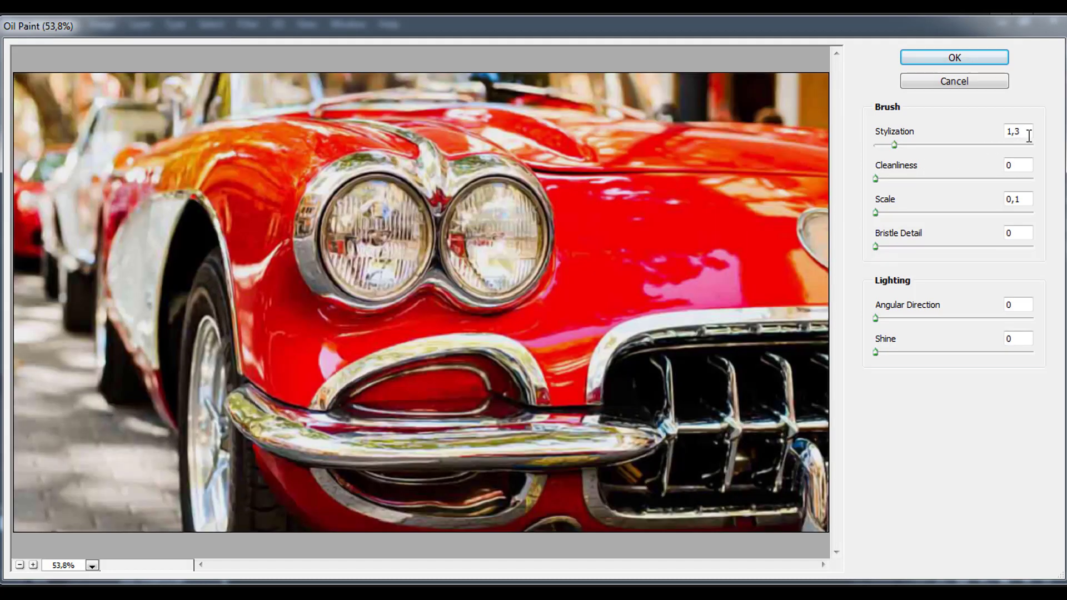
{"action": "left_click", "coordinate": [1028, 135]}
{"action": "key", "text": "BackSpace"}
{"action": "type", "text": "1"}
{"action": "left_click", "coordinate": [1029, 164]}
{"action": "type", "text": ","}
{"action": "type", "text": "6"}
{"action": "left_click", "coordinate": [966, 67]}
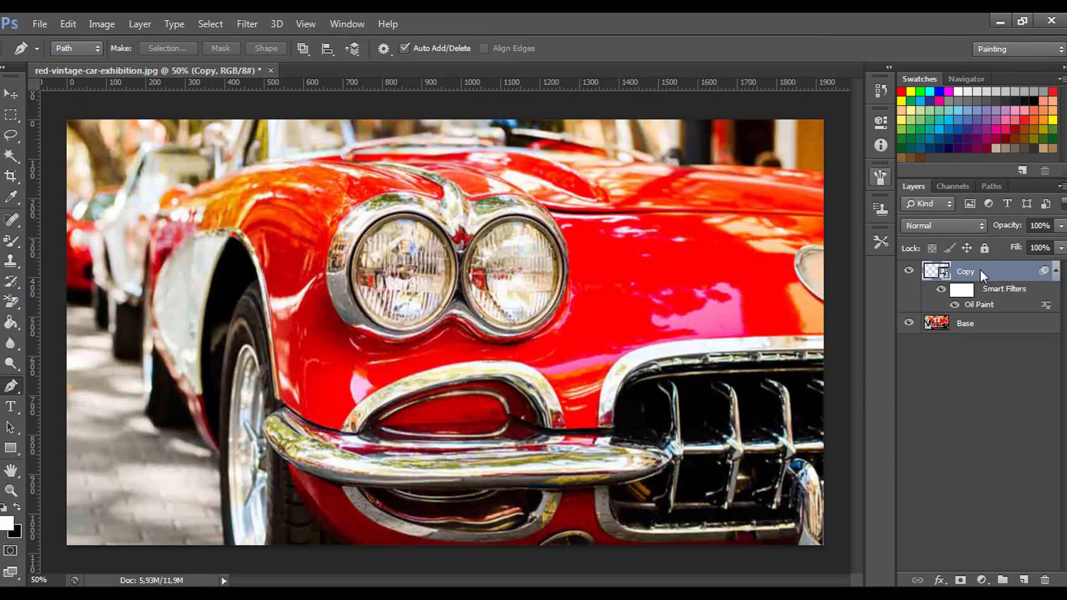
{"action": "right_click", "coordinate": [980, 269]}
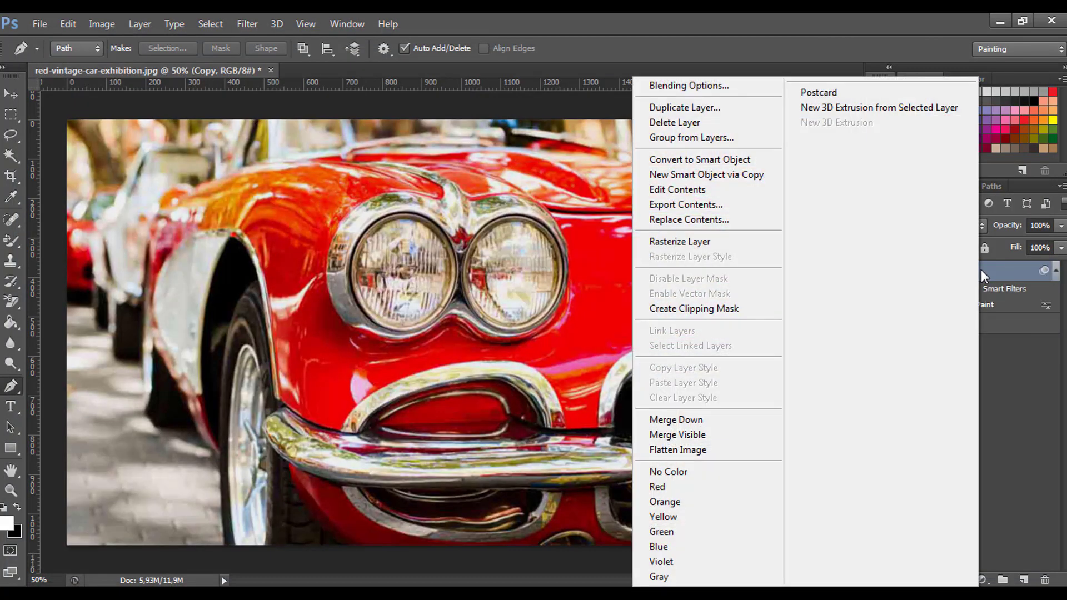
{"action": "left_click", "coordinate": [748, 159]}
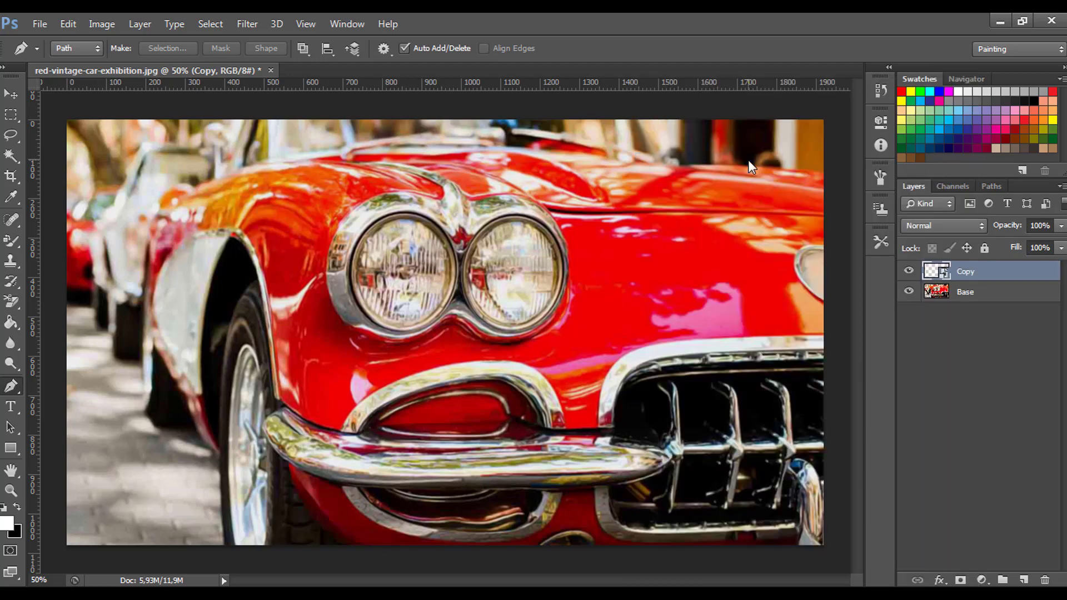
- Reapply Oil Paint to Copy with Stylization 1,3 and Cleanliness 0
{"action": "left_click", "coordinate": [244, 23]}
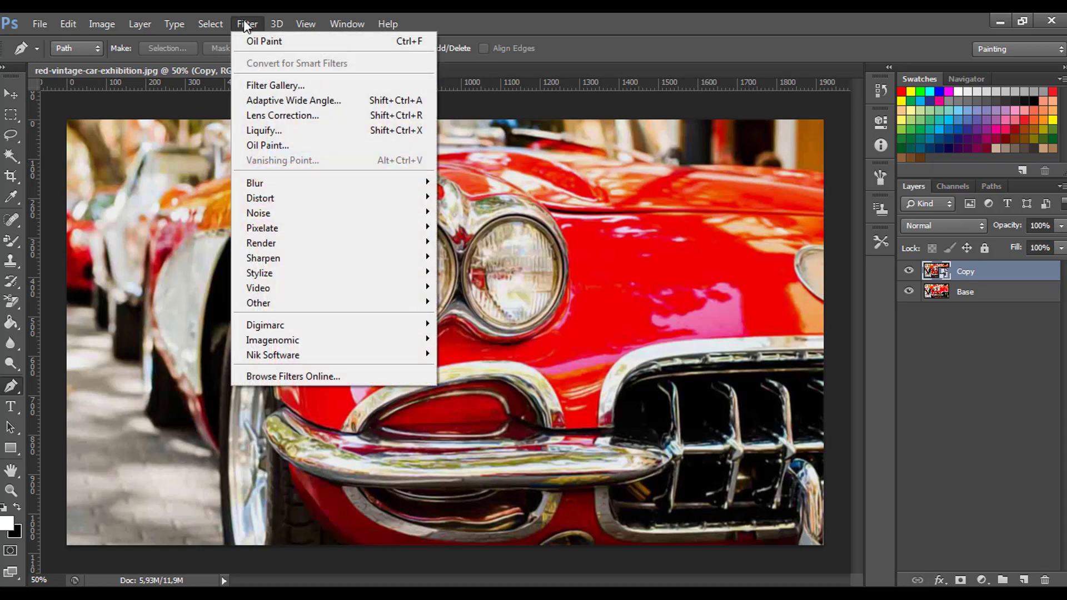
{"action": "left_click", "coordinate": [268, 143]}
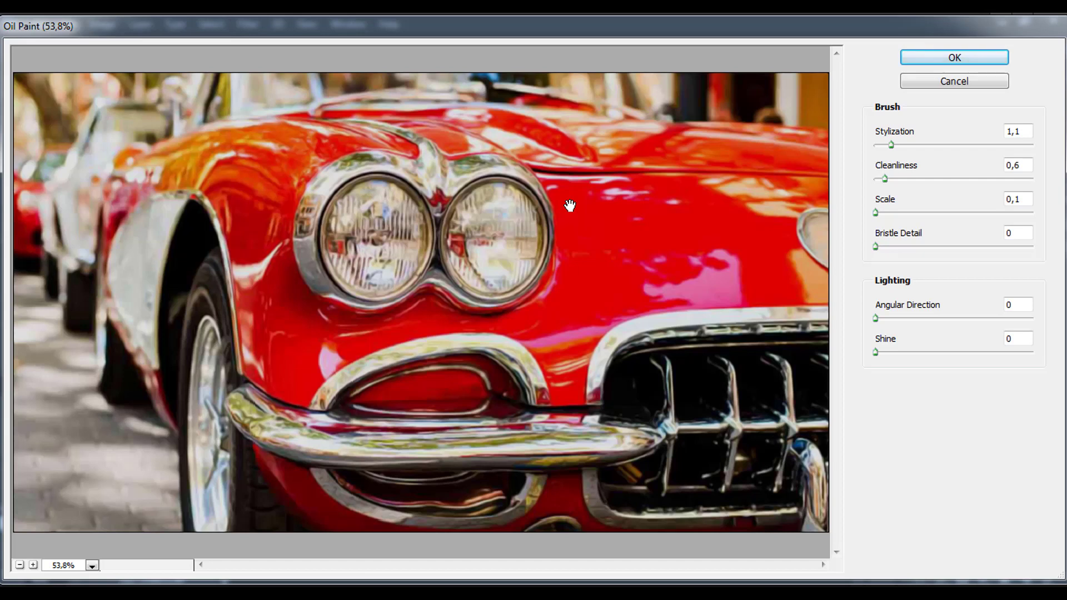
{"action": "left_click", "coordinate": [1029, 132]}
{"action": "key", "text": "Up"}
{"action": "key", "text": "Up"}
{"action": "left_click", "coordinate": [1025, 165]}
{"action": "key", "text": "BackSpace"}
{"action": "type", "text": "0"}
{"action": "left_click", "coordinate": [935, 56]}
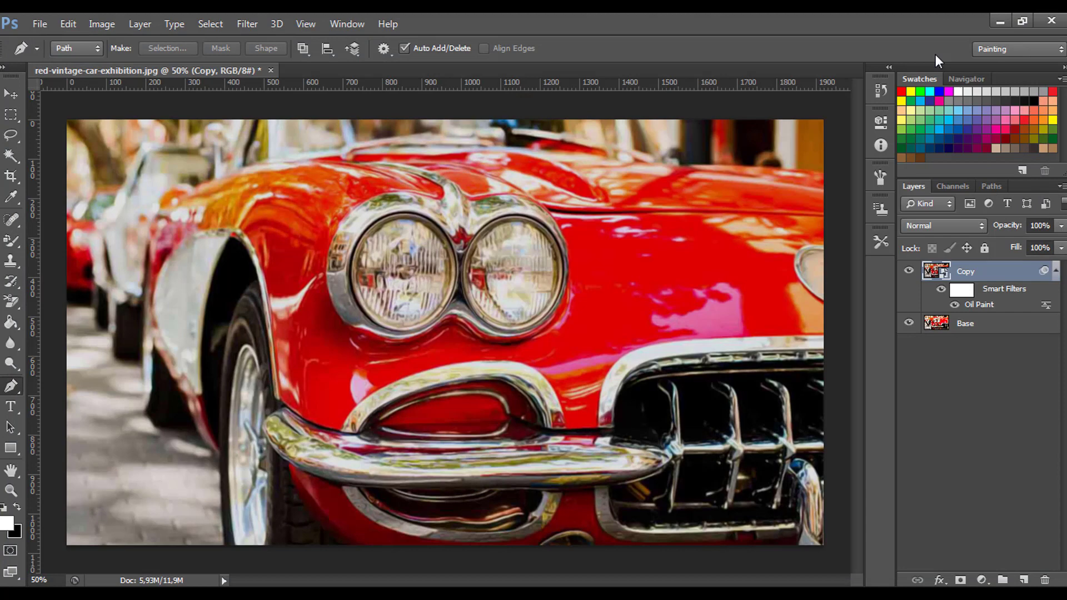
- Apply the Filter Gallery's Glowing Edges to Copy: edge width 1, brightness 7, smoothness 3
{"action": "left_click", "coordinate": [249, 24]}
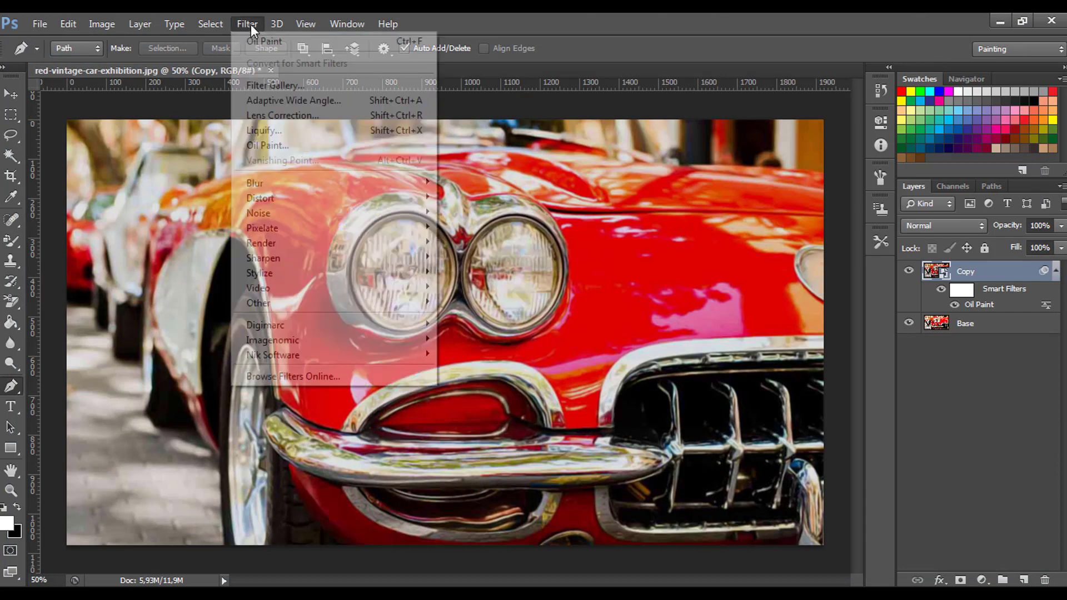
{"action": "left_click", "coordinate": [275, 91]}
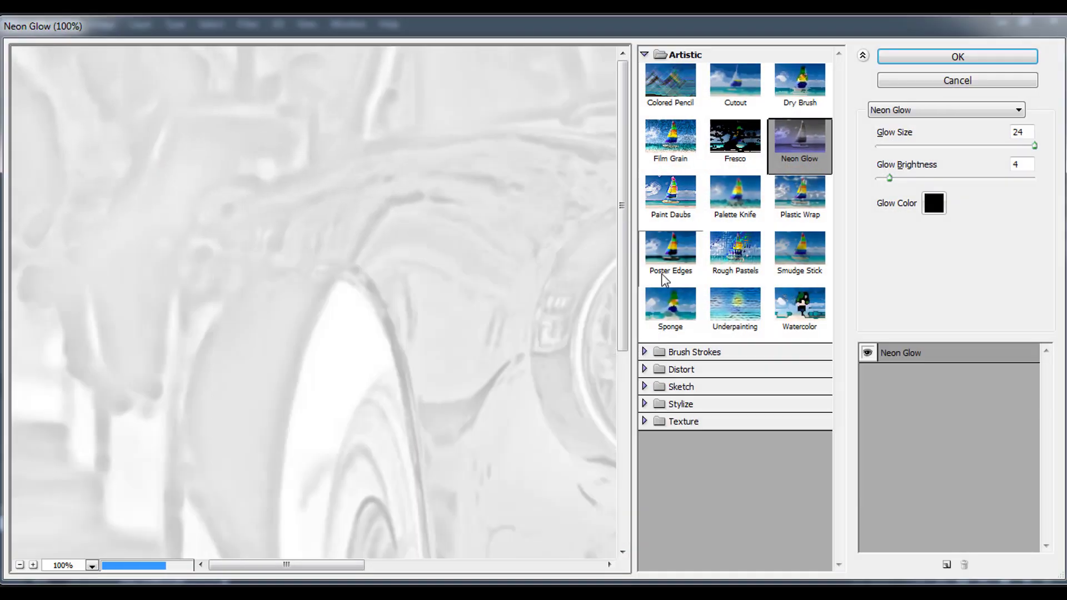
{"action": "left_click", "coordinate": [644, 404]}
{"action": "left_click", "coordinate": [664, 426]}
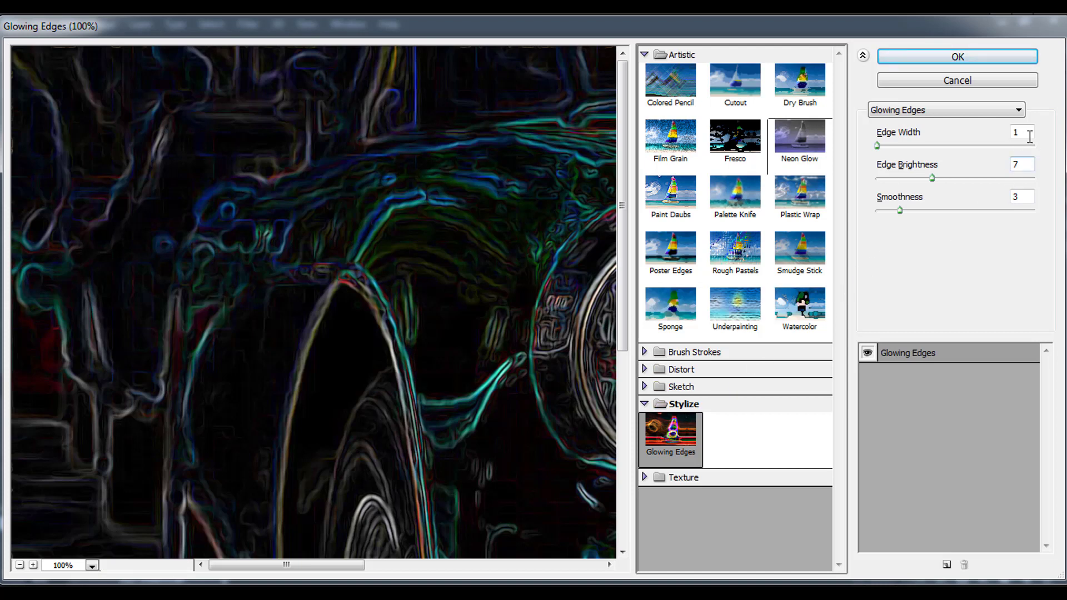
{"action": "left_click", "coordinate": [1025, 195]}
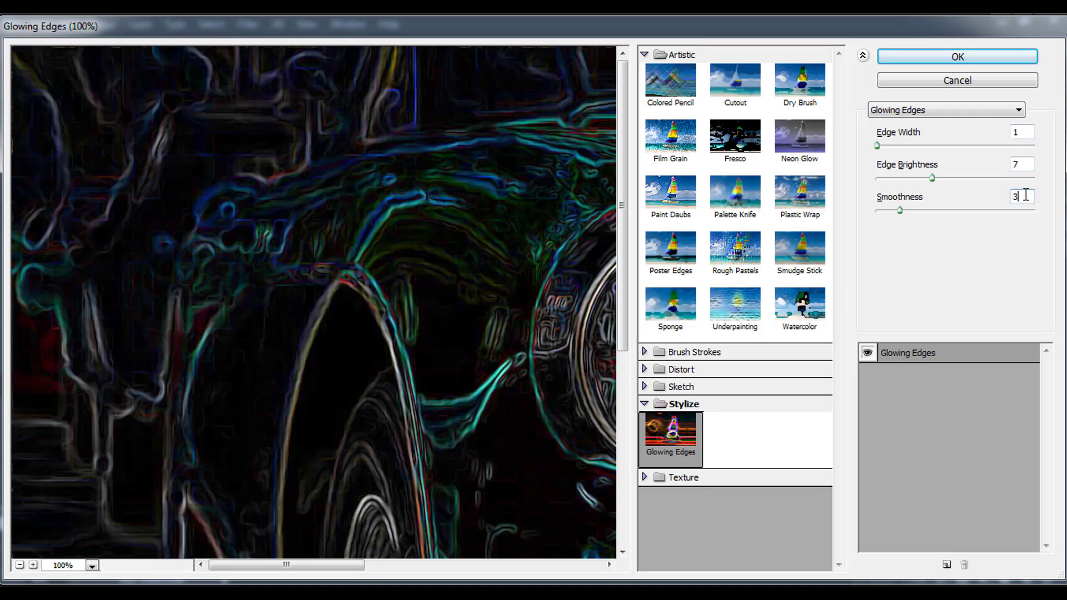
{"action": "left_click", "coordinate": [976, 57]}
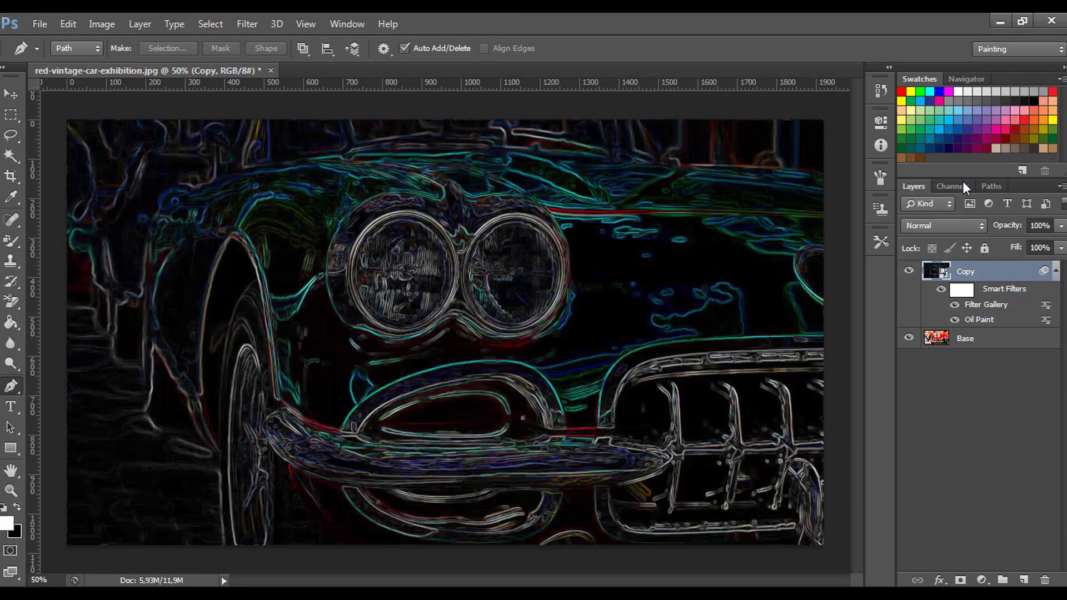
- Split Copy's Blend If This Layer white slider to 97/249, and swap foreground/background colours
{"action": "key", "text": "h"}
{"action": "double_click", "coordinate": [999, 277]}
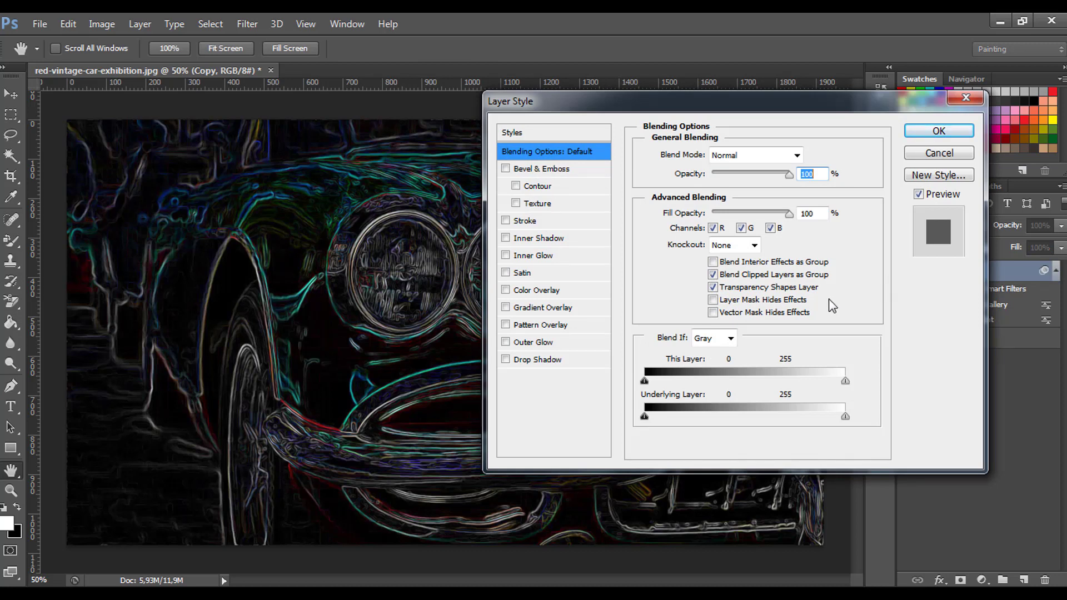
{"action": "left_click", "coordinate": [722, 339]}
{"action": "left_click", "coordinate": [707, 358]}
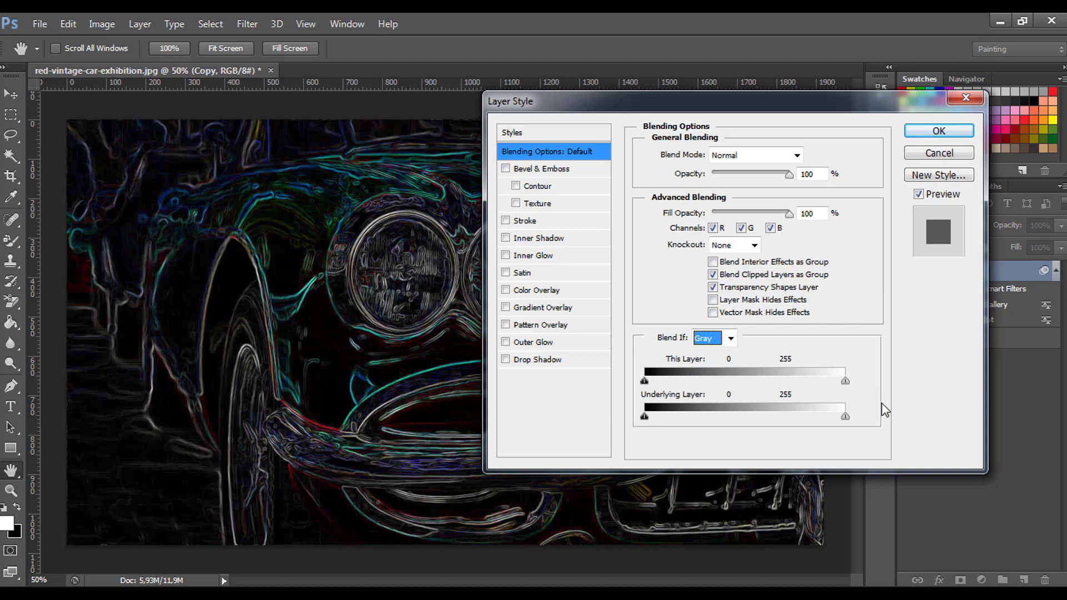
{"action": "key", "text": "alt"}
{"action": "mouse_move", "coordinate": [845, 382]}
{"action": "left_mouse_down"}
{"action": "mouse_move", "coordinate": [759, 380]}
{"action": "mouse_move", "coordinate": [721, 366]}
{"action": "left_mouse_up"}
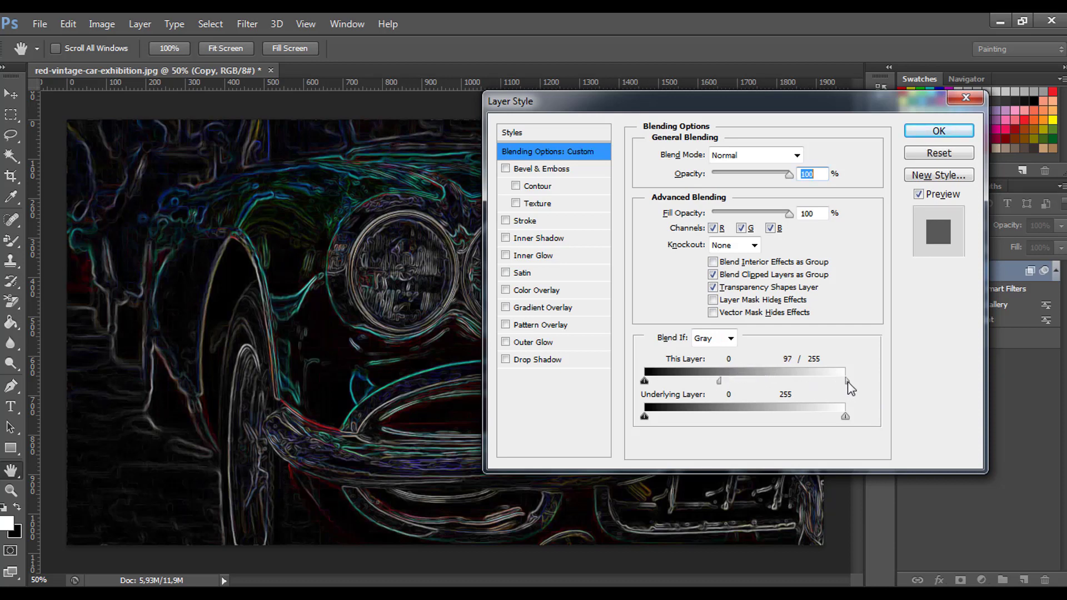
{"action": "left_click_drag", "start_coordinate": [847, 381], "coordinate": [841, 380]}
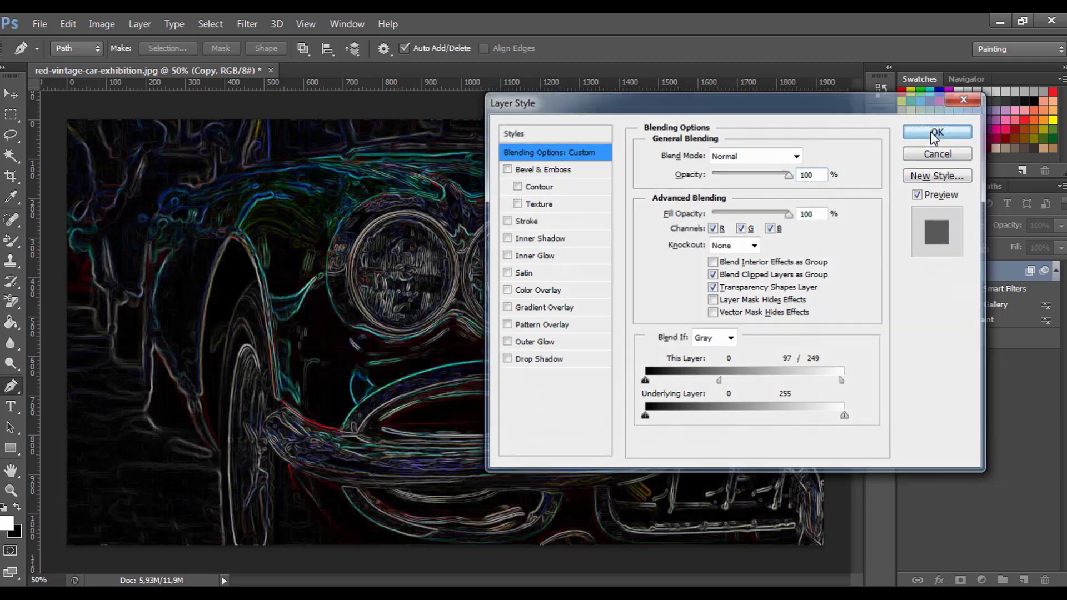
{"action": "left_click", "coordinate": [932, 134]}
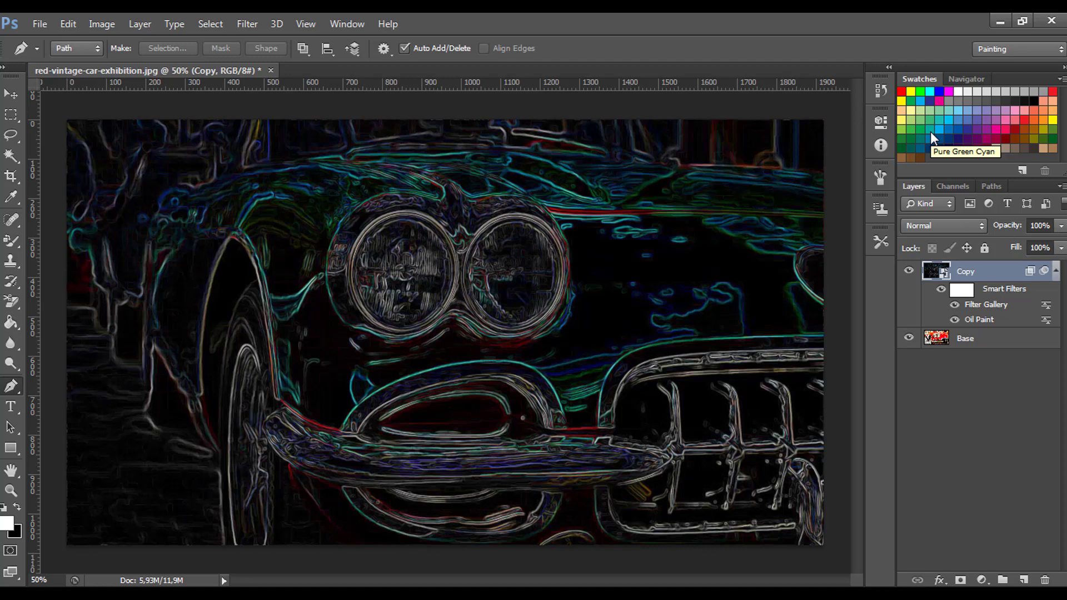
{"action": "left_click", "coordinate": [20, 506]}
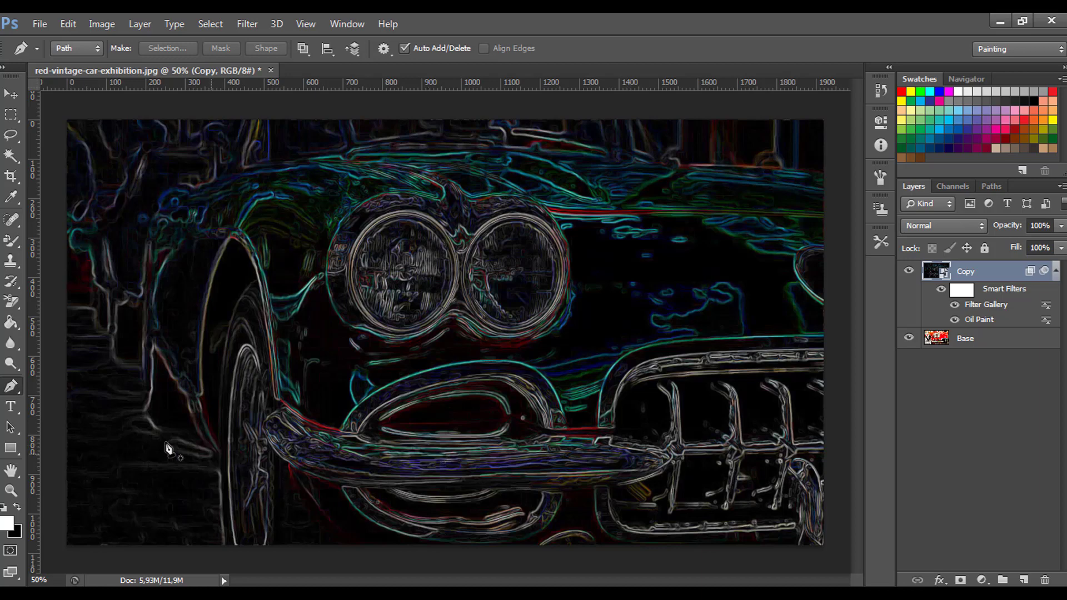
- Add Neon Glow from the Filter Gallery to Copy with glow size 24 and brightness 4
{"action": "left_click", "coordinate": [249, 24]}
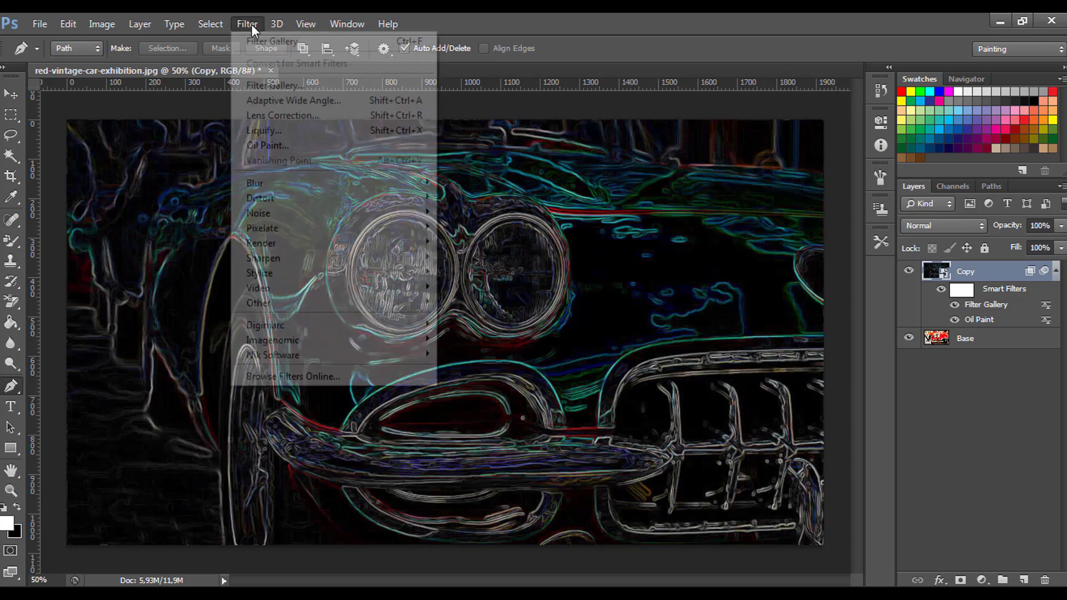
{"action": "left_click", "coordinate": [257, 86]}
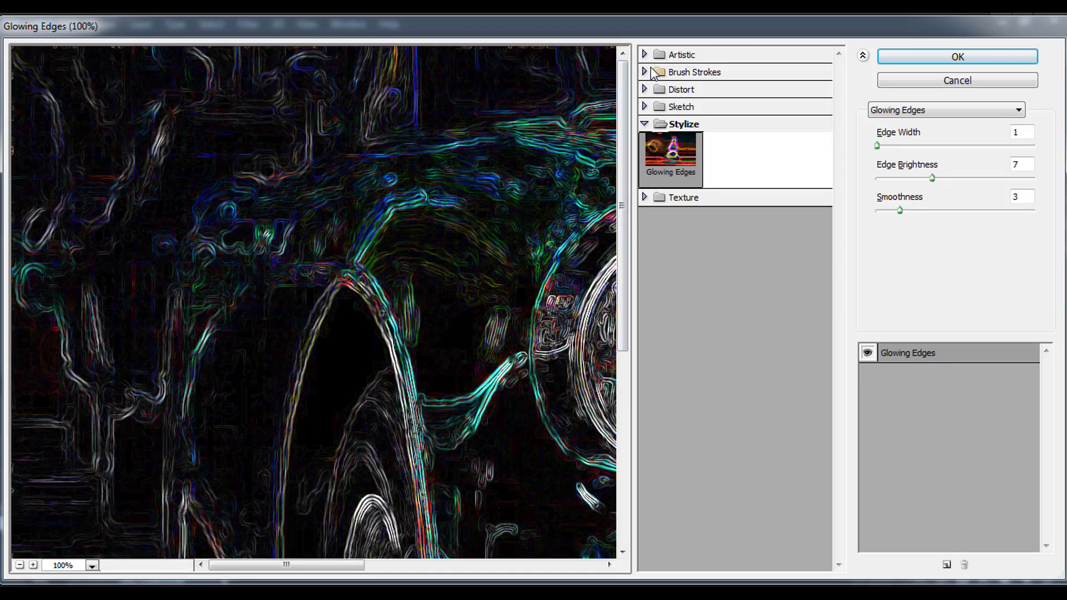
{"action": "left_click", "coordinate": [659, 55]}
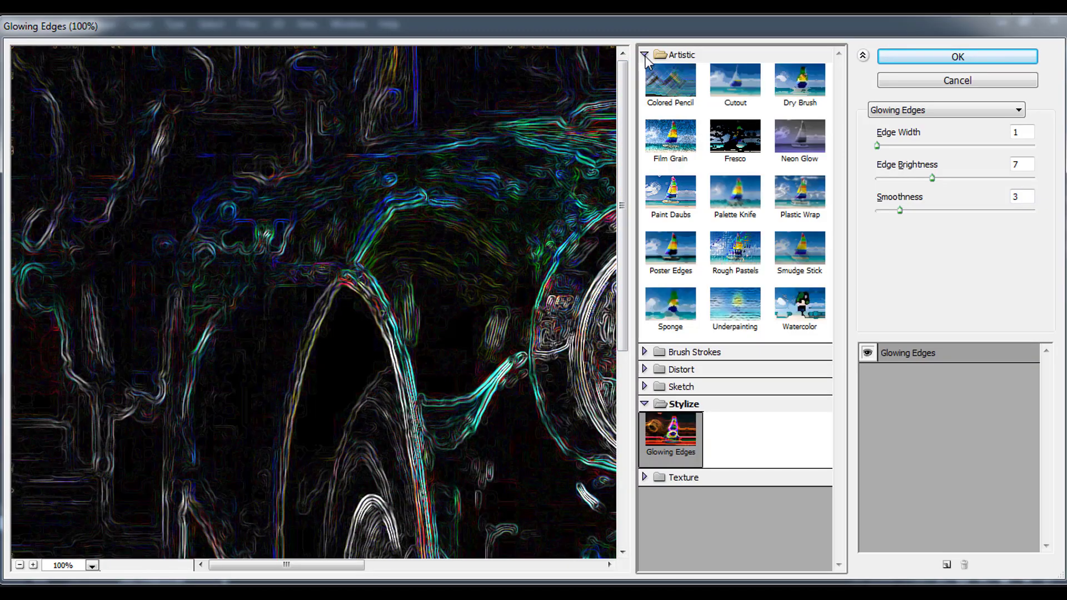
{"action": "left_click", "coordinate": [796, 143]}
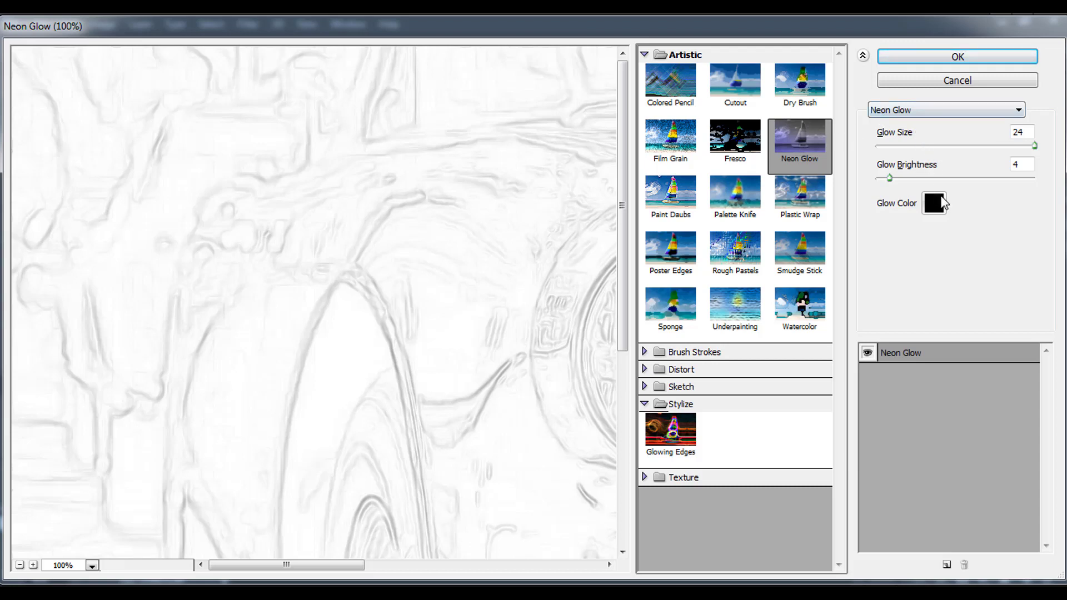
{"action": "left_click", "coordinate": [960, 56]}
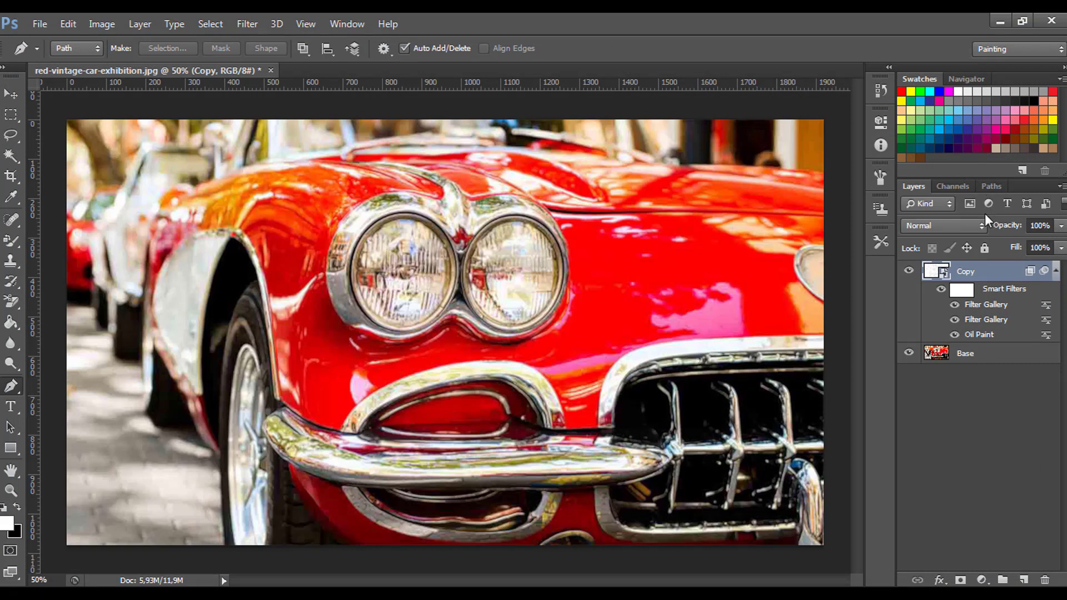
- Add a Levels adjustment layer with black input 149 and midtone gamma 2,72
{"action": "left_click", "coordinate": [1055, 271]}
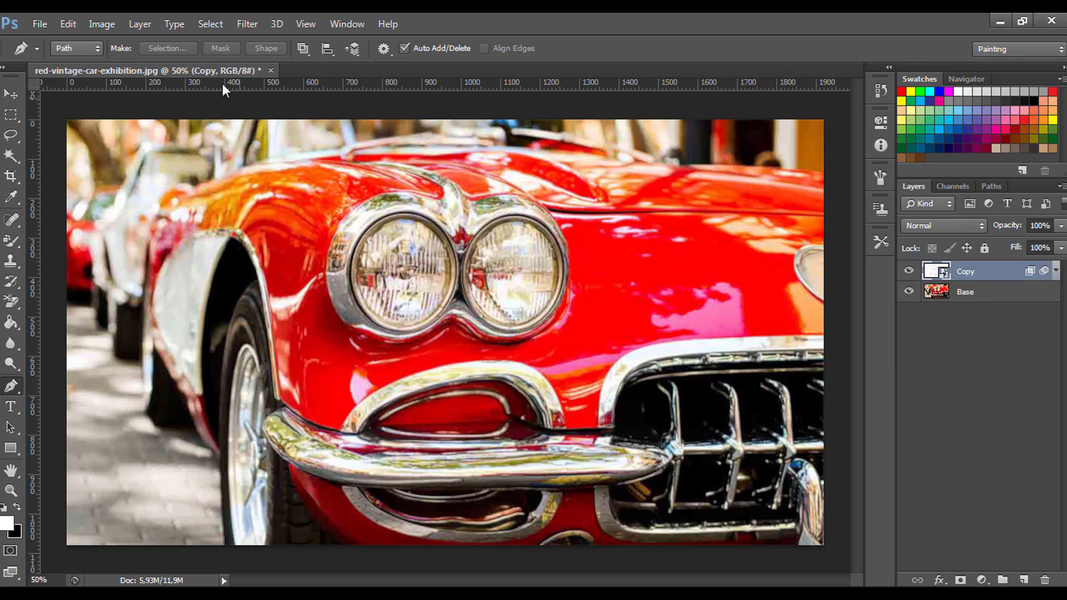
{"action": "left_click", "coordinate": [100, 23]}
{"action": "mouse_move", "coordinate": [125, 64]}
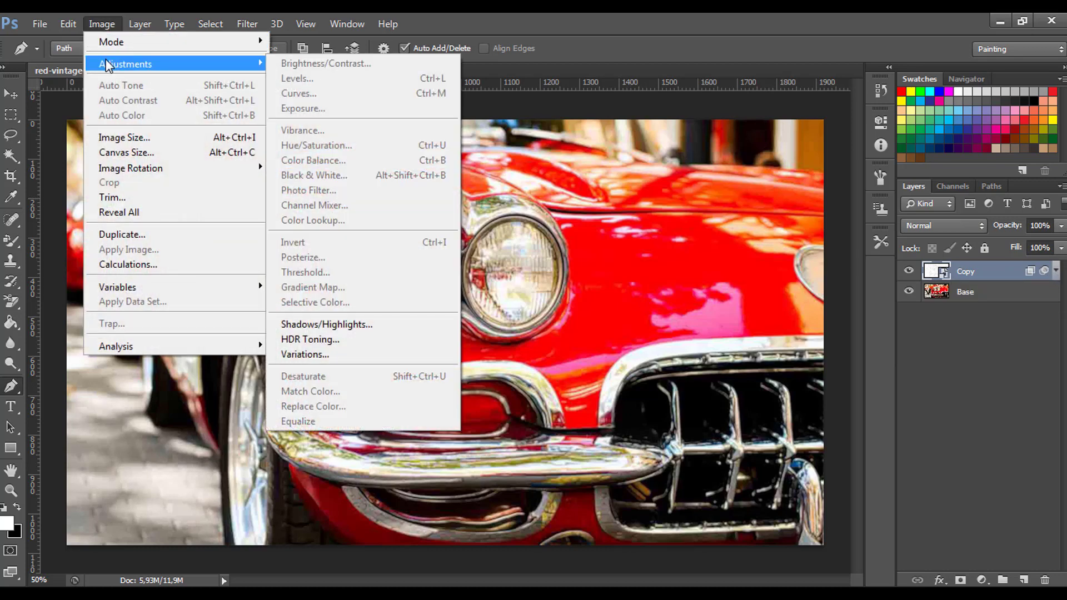
{"action": "left_click", "coordinate": [982, 579]}
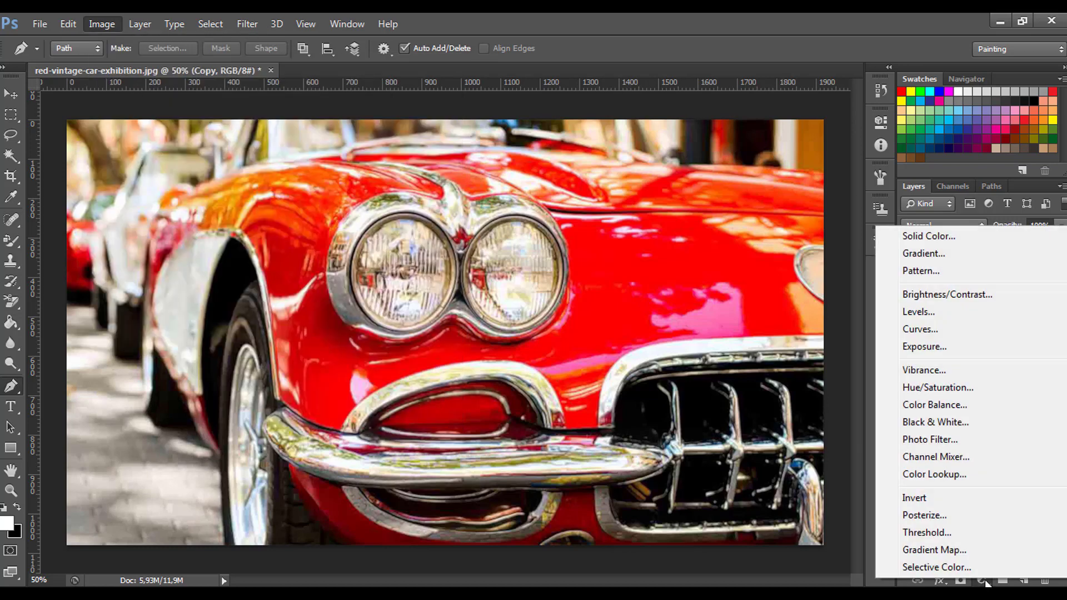
{"action": "left_click", "coordinate": [941, 312]}
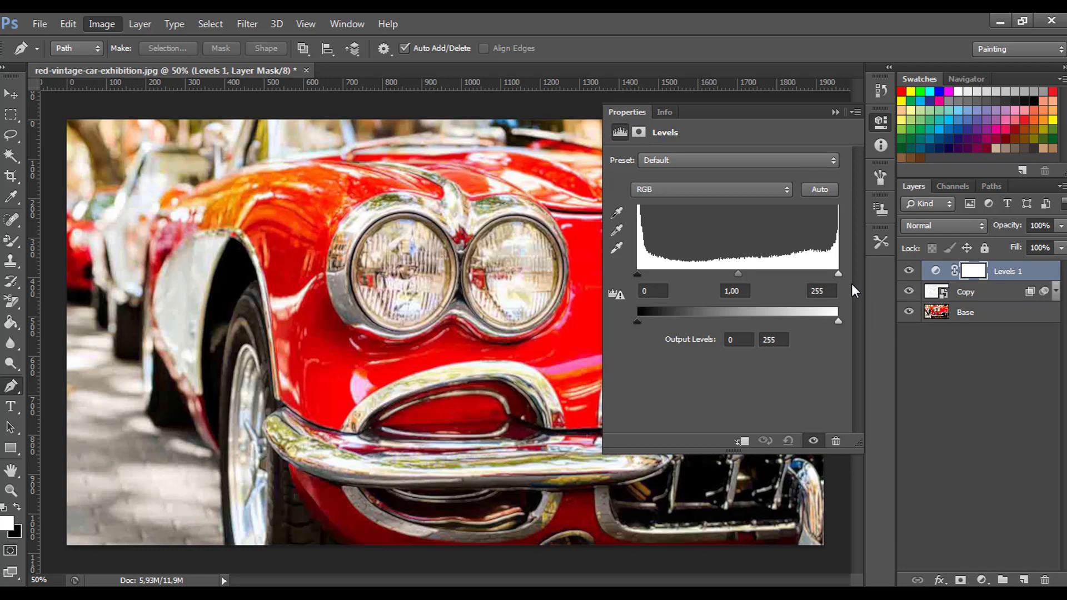
{"action": "left_click", "coordinate": [662, 292]}
{"action": "type", "text": "1"}
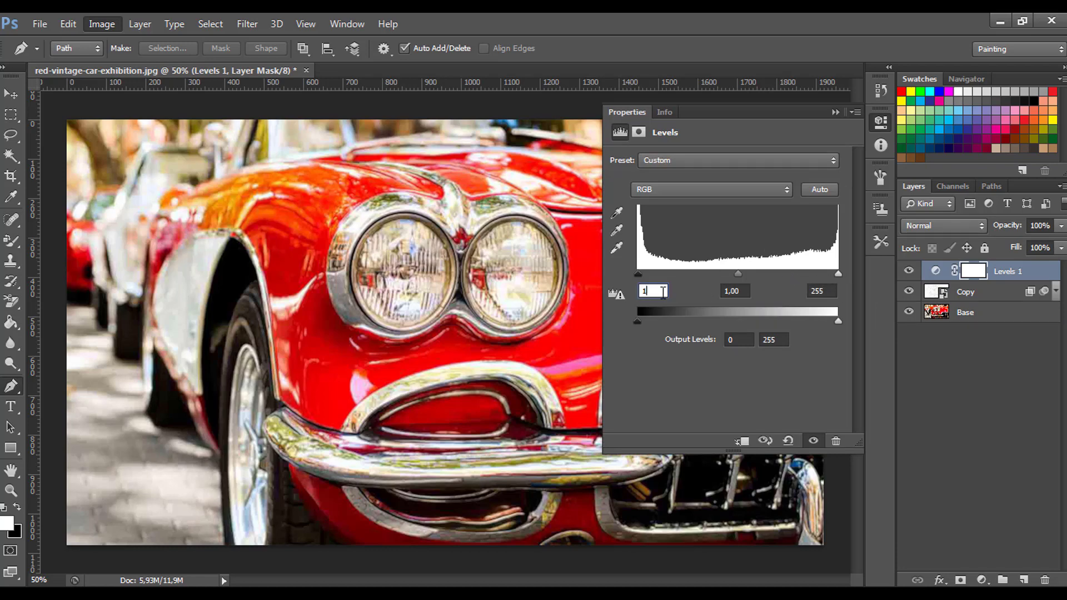
{"action": "type", "text": "49"}
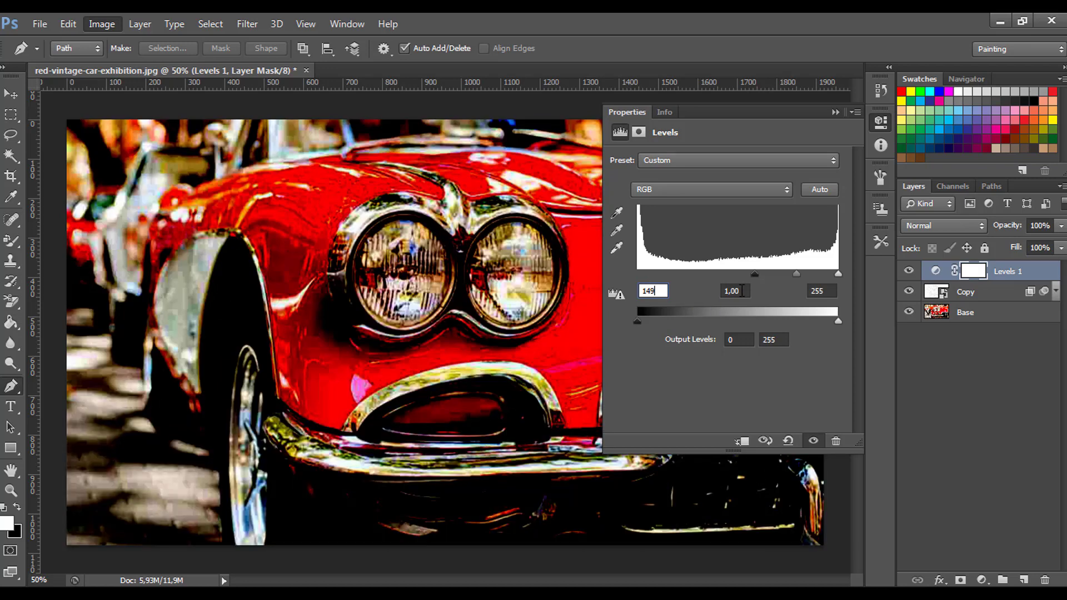
{"action": "left_click", "coordinate": [741, 291]}
{"action": "key", "text": "BackSpace"}
{"action": "key", "text": "BackSpace"}
{"action": "key", "text": "BackSpace"}
{"action": "key", "text": "BackSpace"}
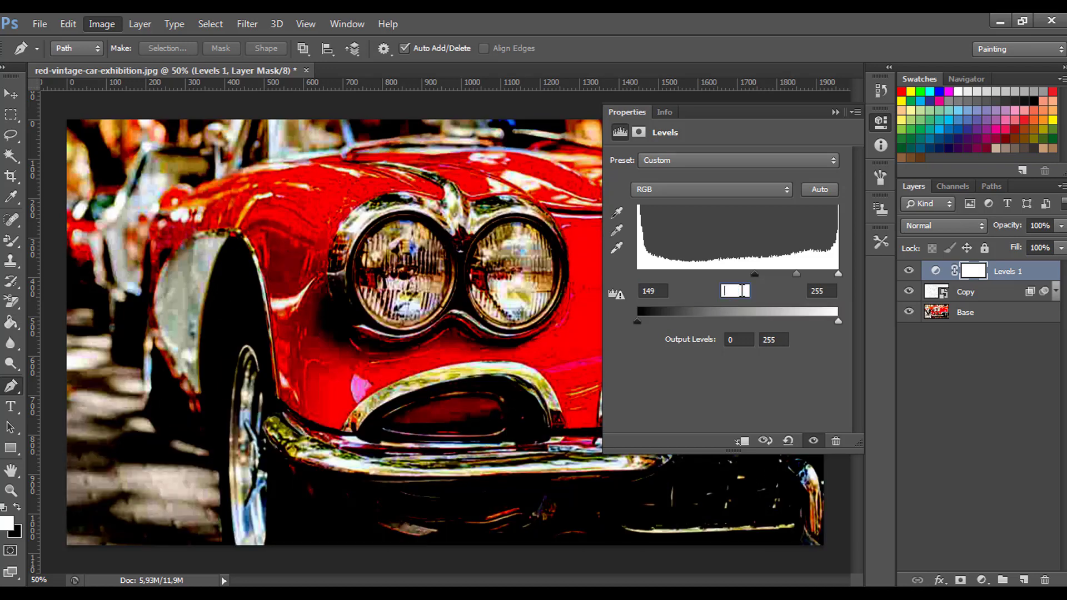
{"action": "type", "text": "2,72"}
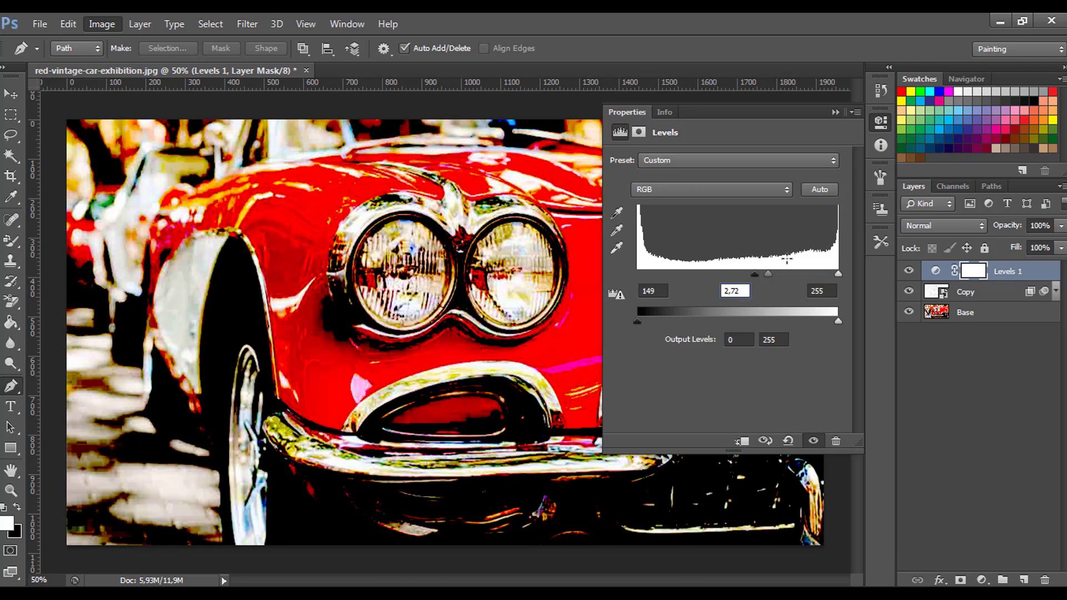
- Add a Curves adjustment layer with a lower point at input 79, output 60
{"action": "left_click", "coordinate": [833, 114]}
{"action": "left_click", "coordinate": [982, 580]}
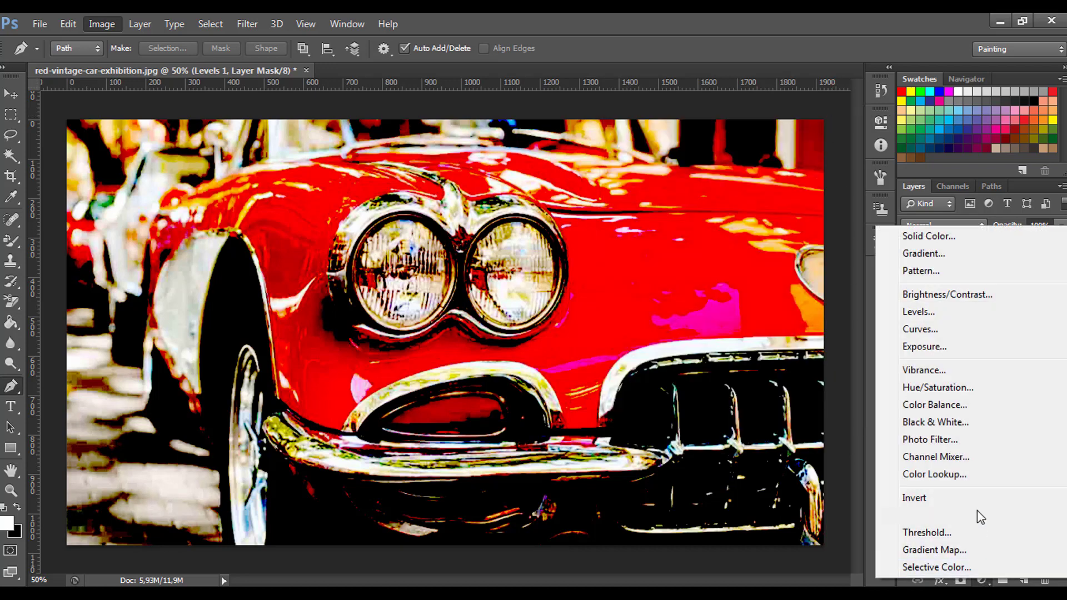
{"action": "left_click", "coordinate": [944, 326]}
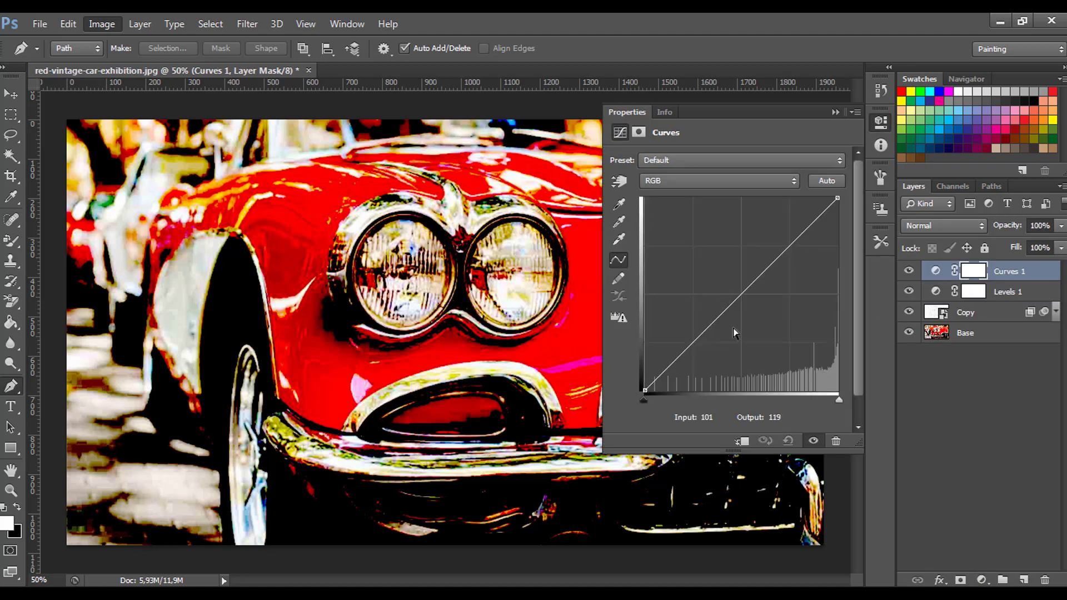
{"action": "left_click", "coordinate": [678, 358]}
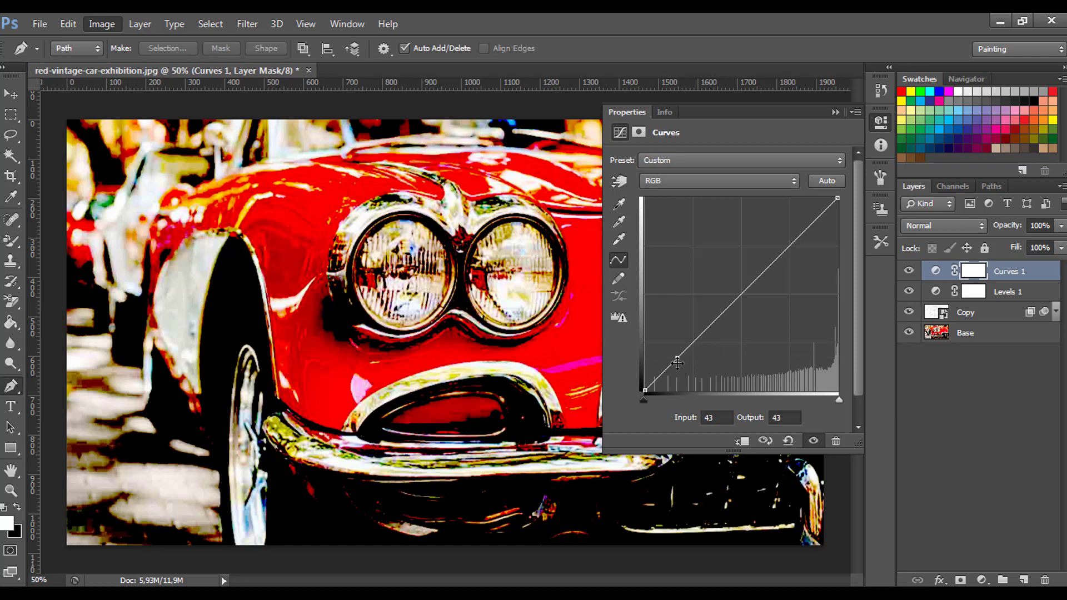
{"action": "left_click", "coordinate": [717, 418]}
{"action": "key", "text": "BackSpace"}
{"action": "key", "text": "BackSpace"}
{"action": "type", "text": "79"}
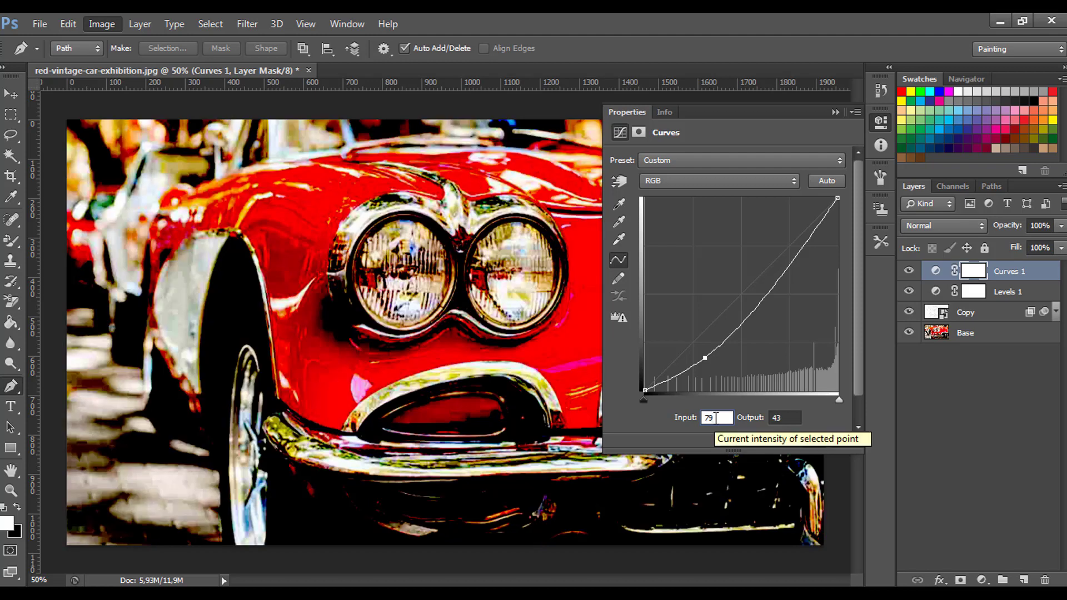
{"action": "key", "text": "Tab"}
{"action": "type", "text": "60"}
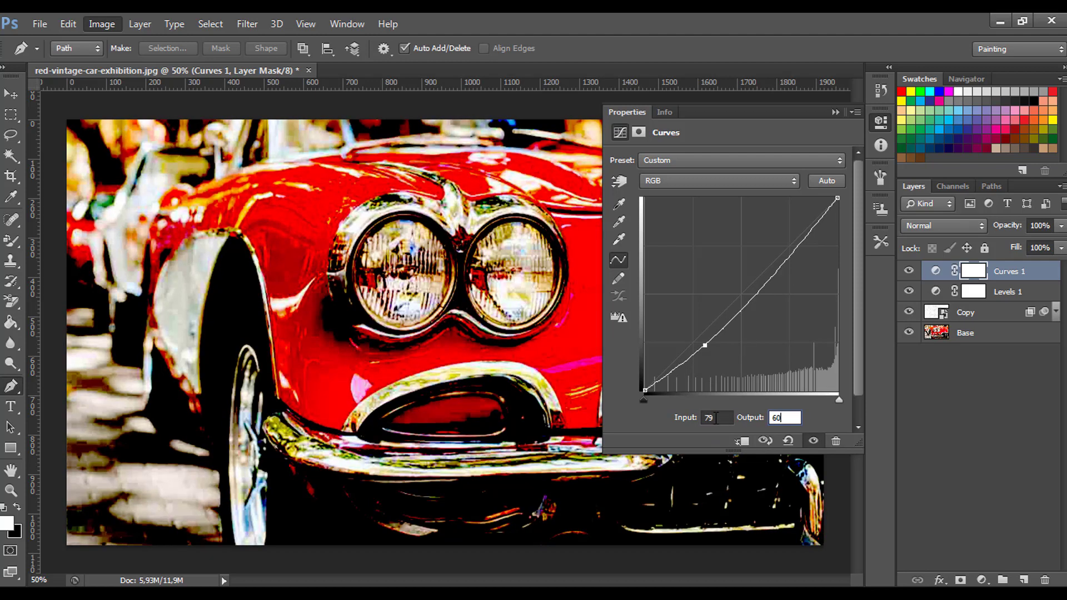
- Add an upper curve point at input 181, output 199 to complete the S-curve
{"action": "left_click", "coordinate": [779, 270]}
{"action": "left_click", "coordinate": [721, 420]}
{"action": "key", "text": "BackSpace"}
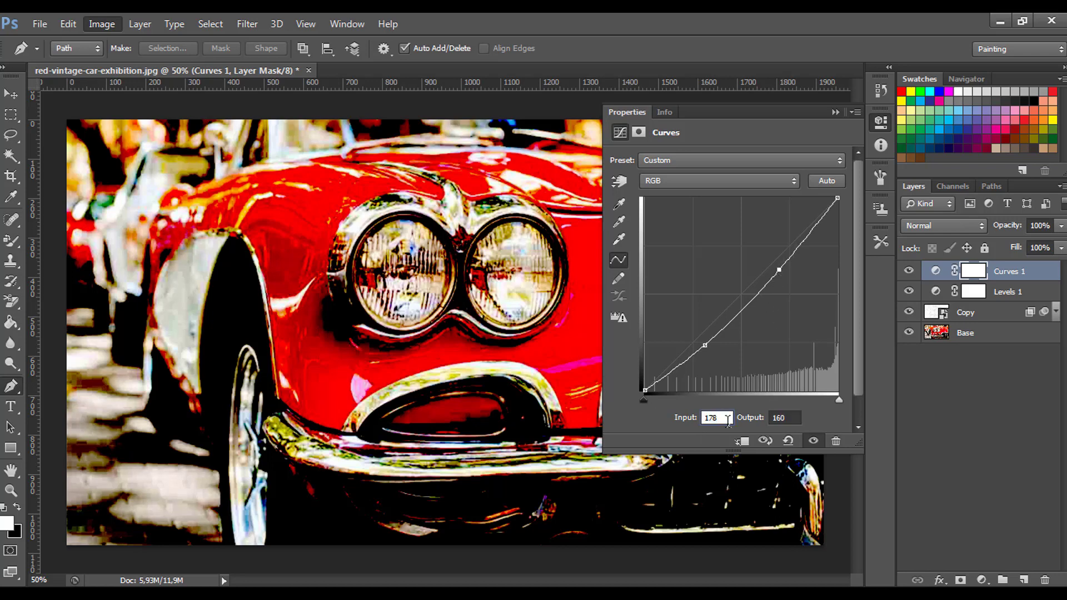
{"action": "key", "text": "BackSpace"}
{"action": "key", "text": "BackSpace"}
{"action": "type", "text": "181"}
{"action": "key", "text": "Tab"}
{"action": "type", "text": "199"}
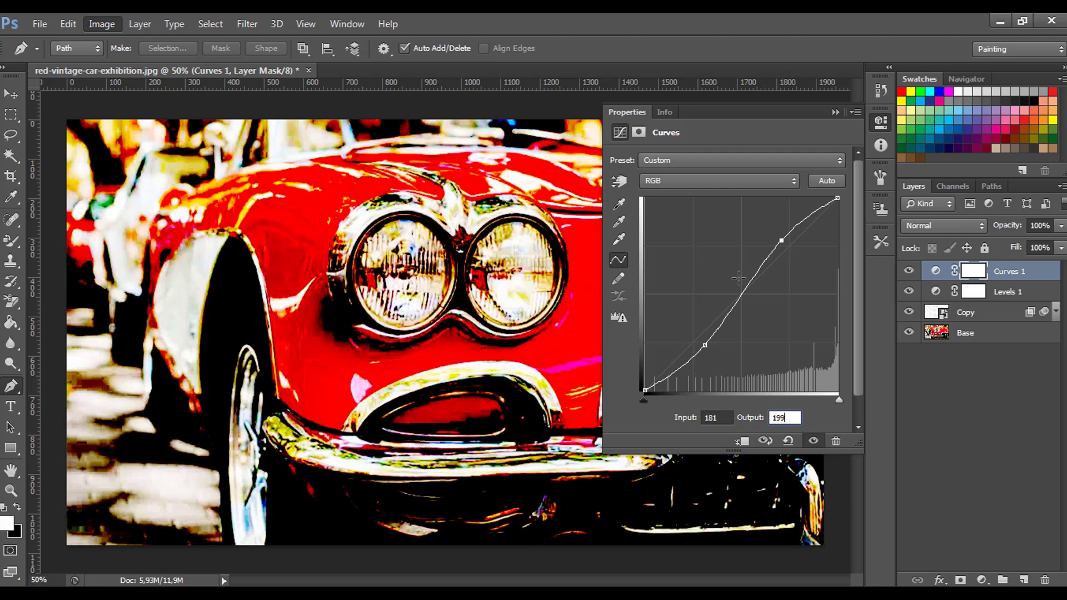
{"action": "left_click", "coordinate": [833, 114]}
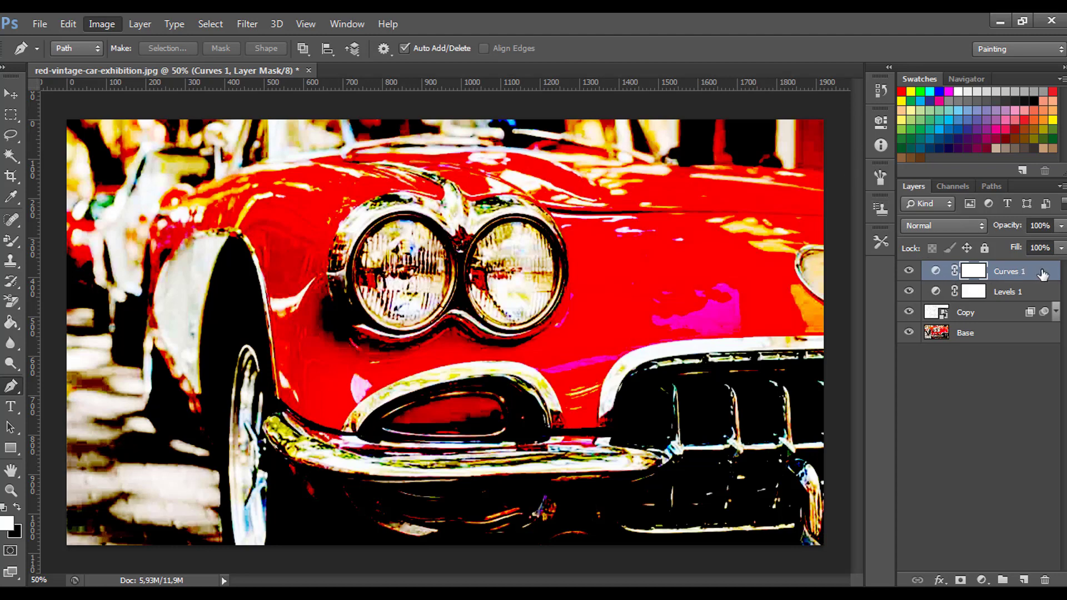
- Merge Copy, Levels 1 and Curves 1 into a single smart object, then select Base
{"action": "key", "text": "alt+bracketleft"}
{"action": "key", "text": "alt+bracketleft"}
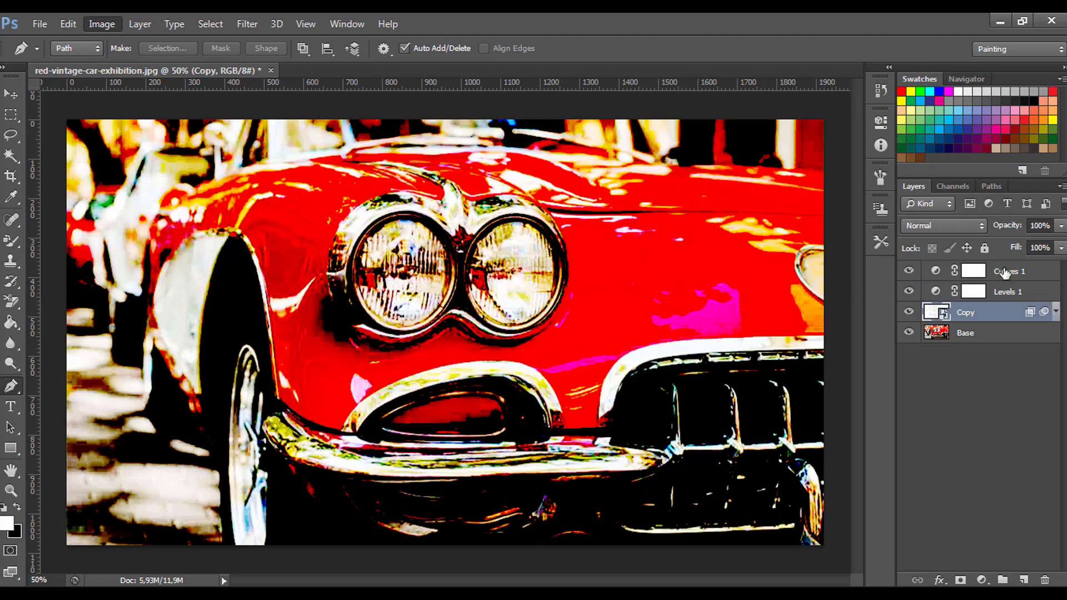
{"action": "left_click", "coordinate": [1005, 271], "text": "shift"}
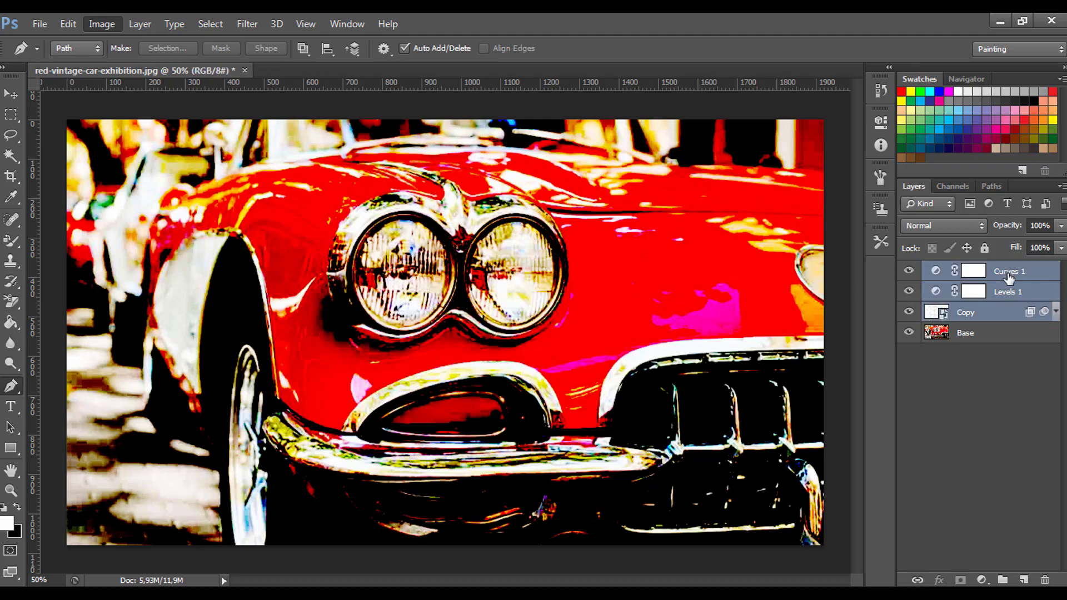
{"action": "right_click", "coordinate": [1008, 278]}
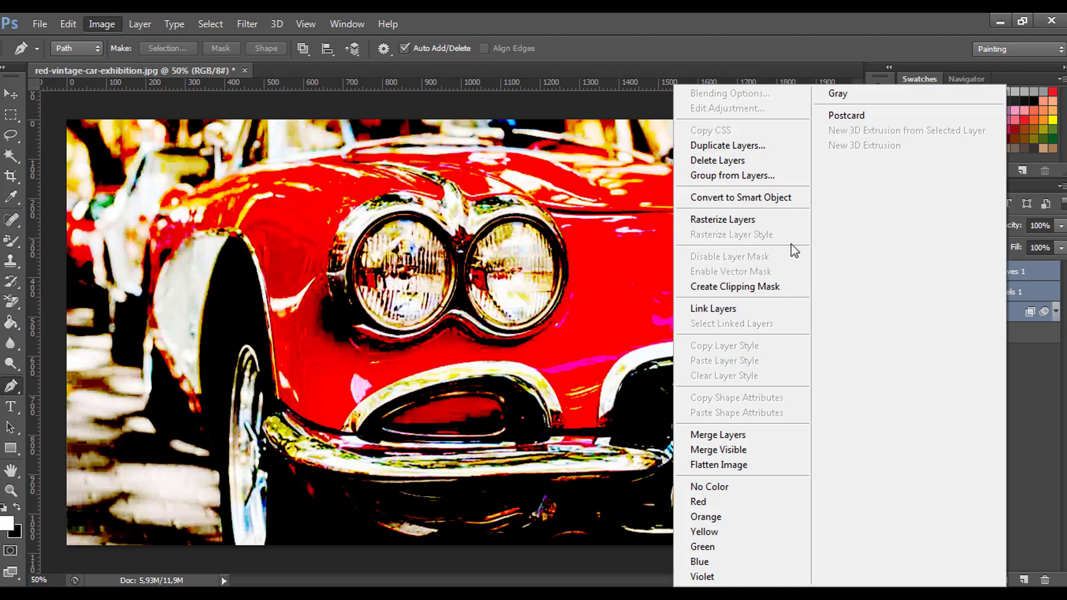
{"action": "left_click", "coordinate": [761, 197]}
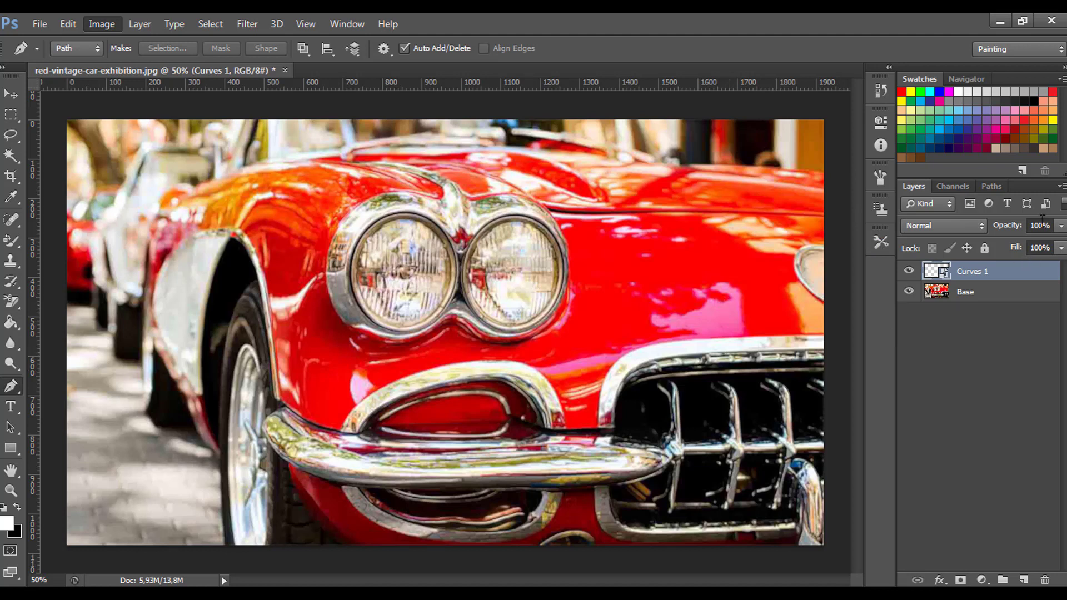
{"action": "left_click", "coordinate": [1012, 293]}
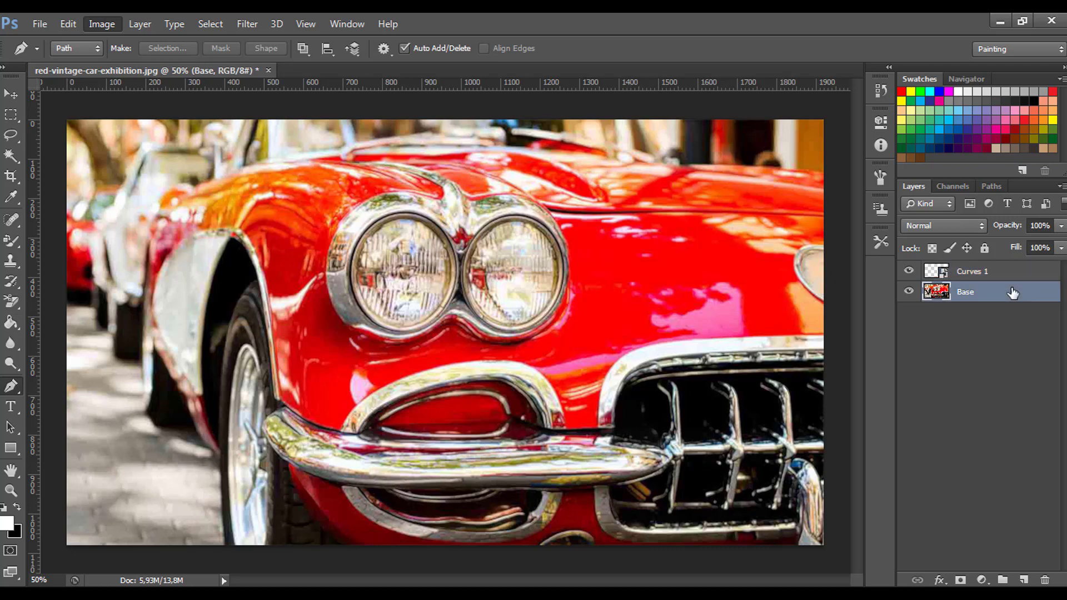
- Convert Base to a smart object and apply Oil Paint at Stylization 1,3, Scale 0,1
{"action": "right_click", "coordinate": [1013, 293]}
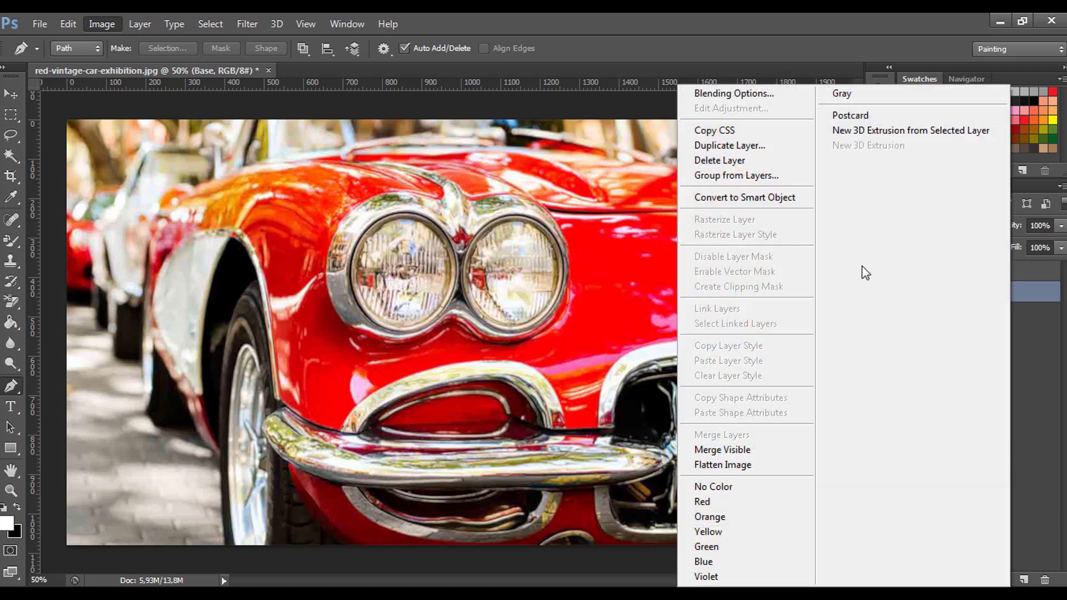
{"action": "left_click", "coordinate": [791, 198]}
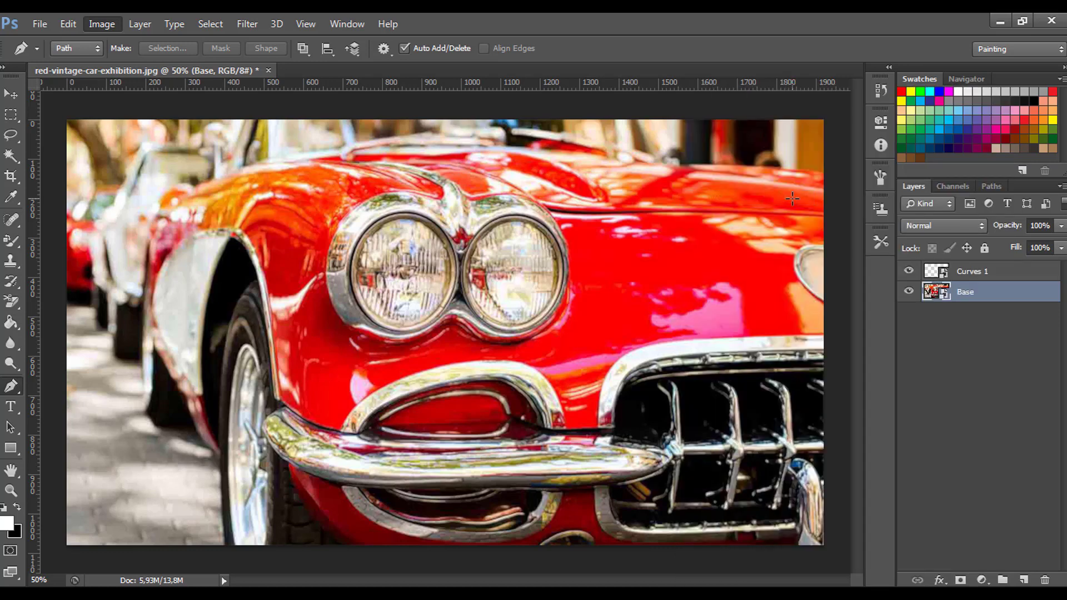
{"action": "left_click", "coordinate": [240, 25]}
{"action": "left_click", "coordinate": [282, 143]}
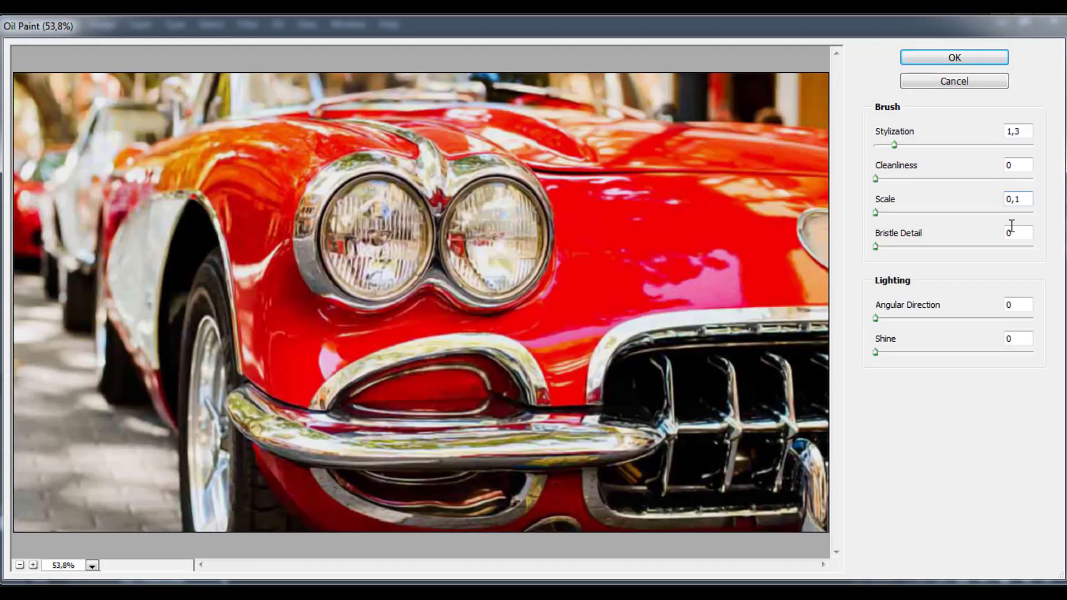
{"action": "left_click", "coordinate": [974, 57]}
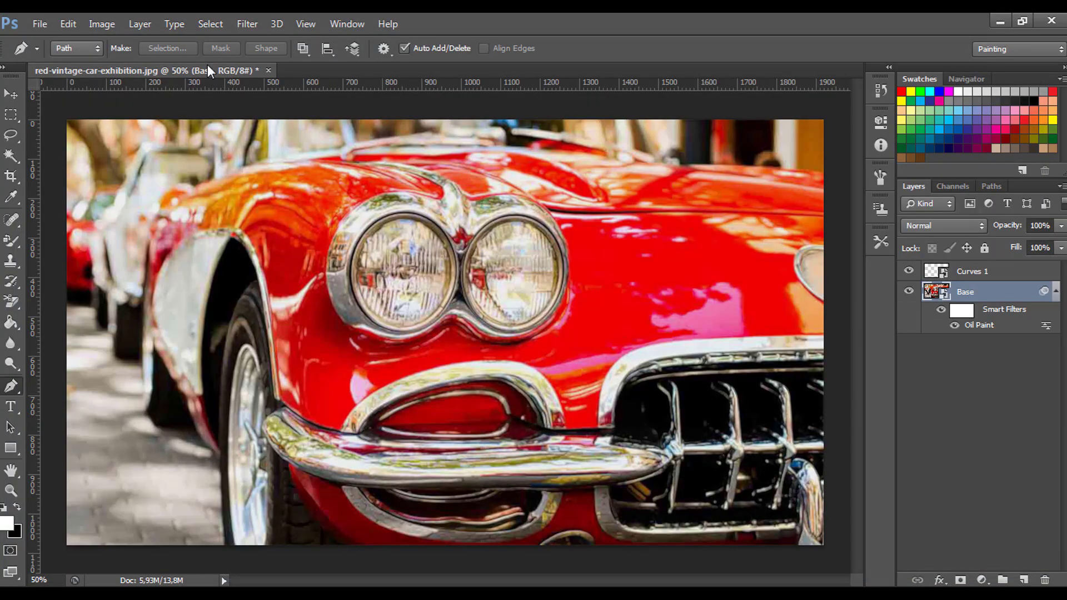
{"action": "left_click", "coordinate": [240, 28]}
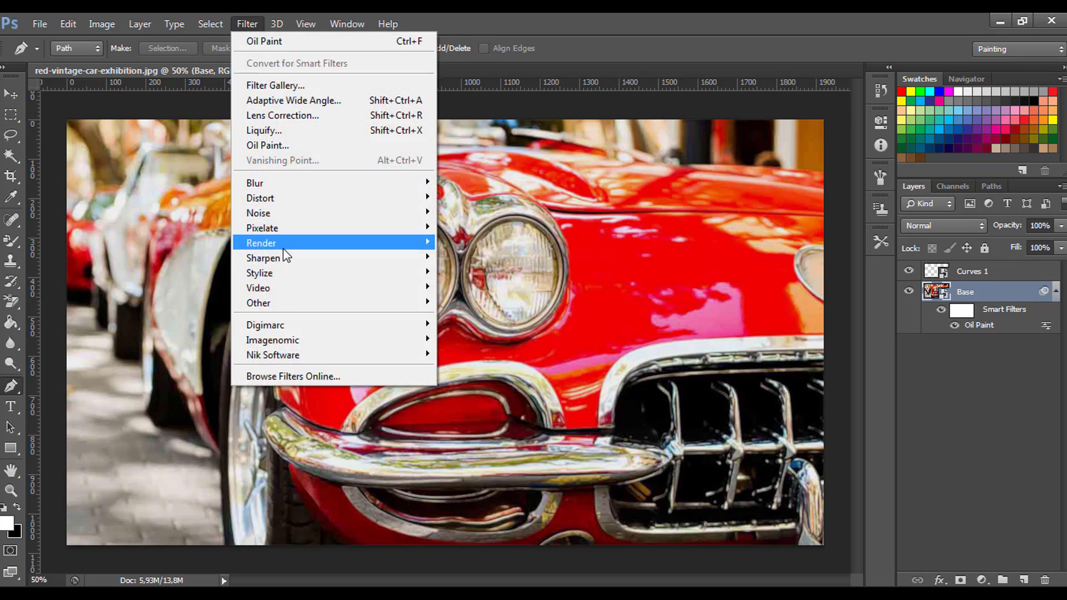
{"action": "mouse_move", "coordinate": [264, 258]}
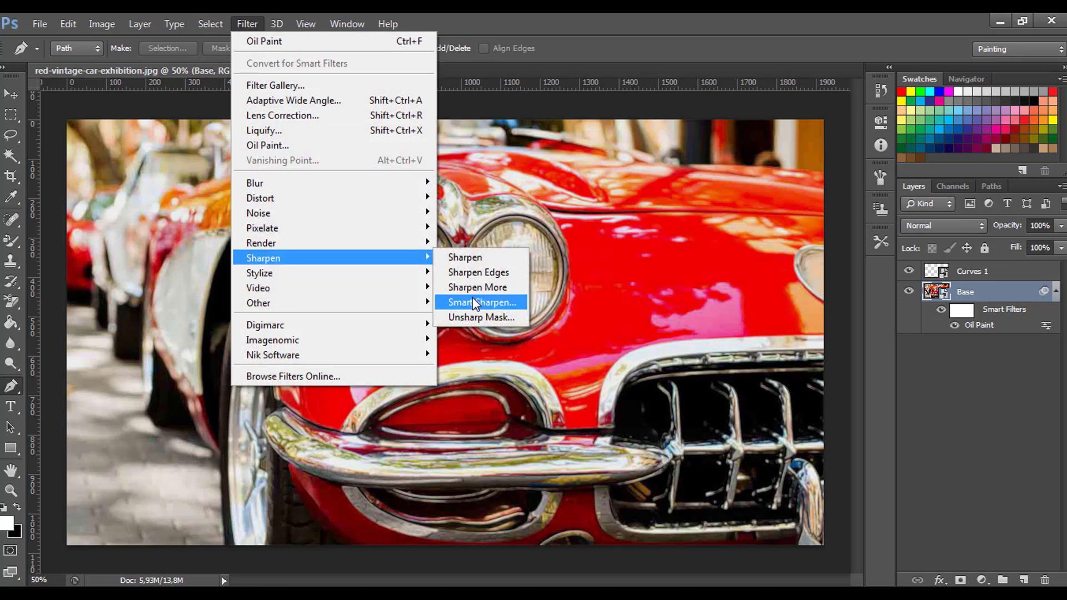
- Apply Smart Sharpen to Base at Amount 100%, Radius 0,6 px, removing Lens Blur
{"action": "left_click", "coordinate": [472, 298]}
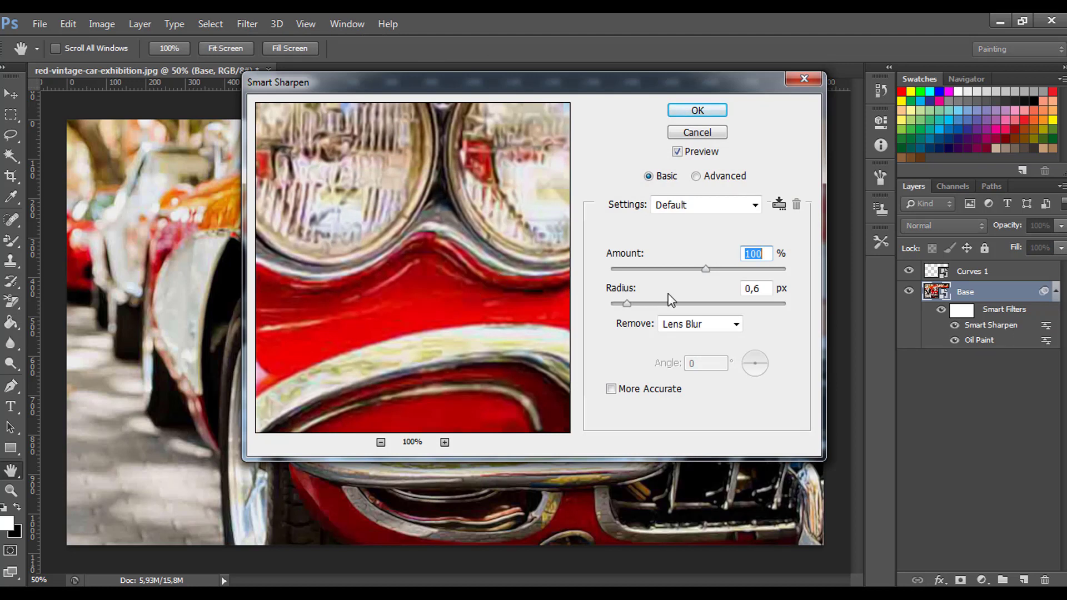
{"action": "left_click", "coordinate": [699, 326]}
{"action": "left_click", "coordinate": [700, 353]}
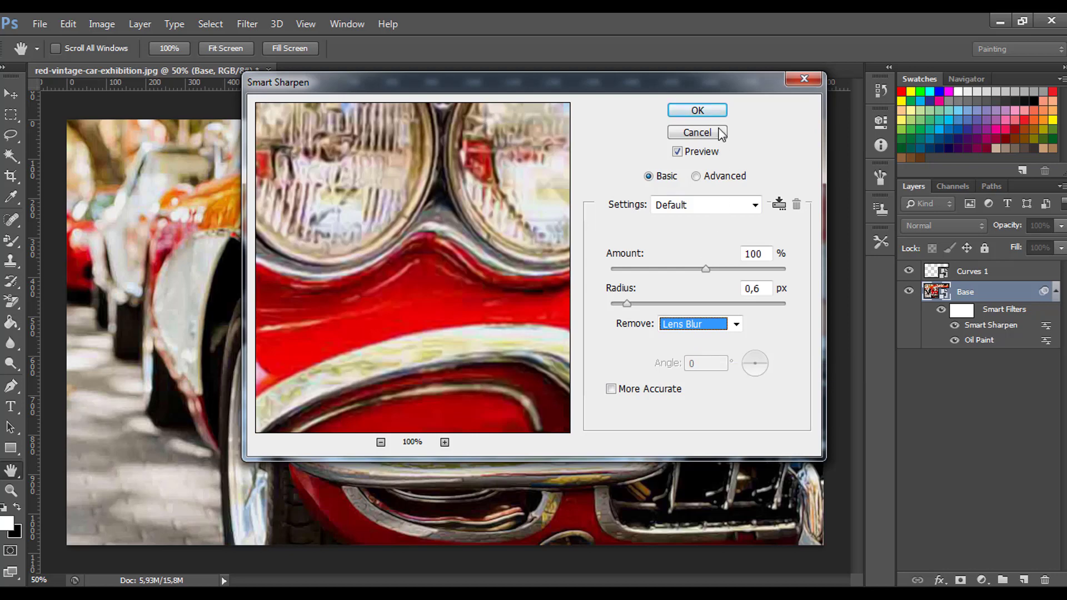
{"action": "left_click", "coordinate": [675, 110]}
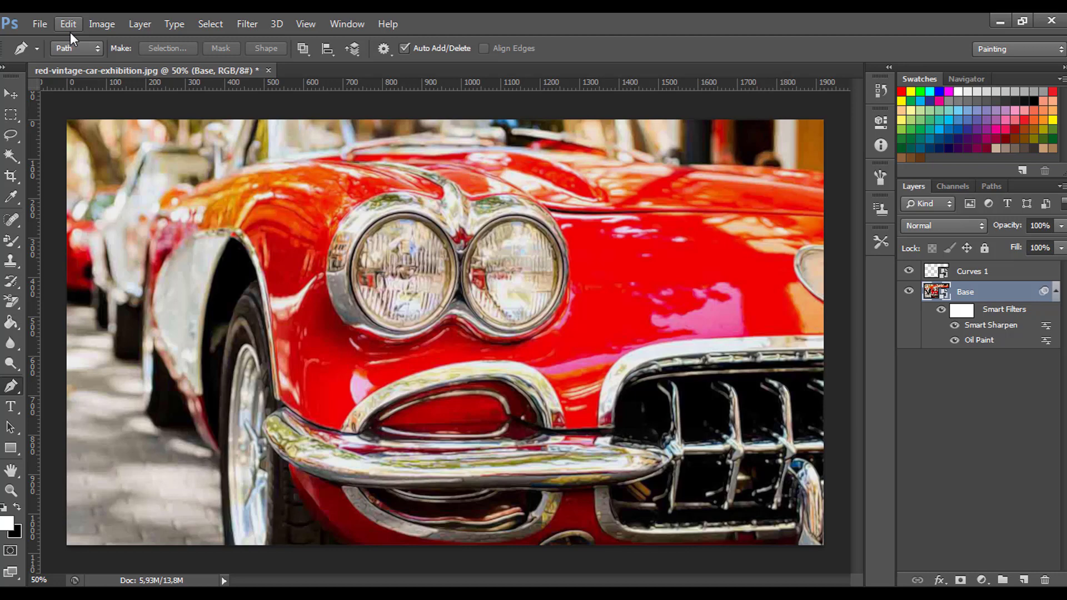
- Add a Gradient Map adjustment layer clipped to Base, with Dither turned on
{"action": "left_click", "coordinate": [140, 23]}
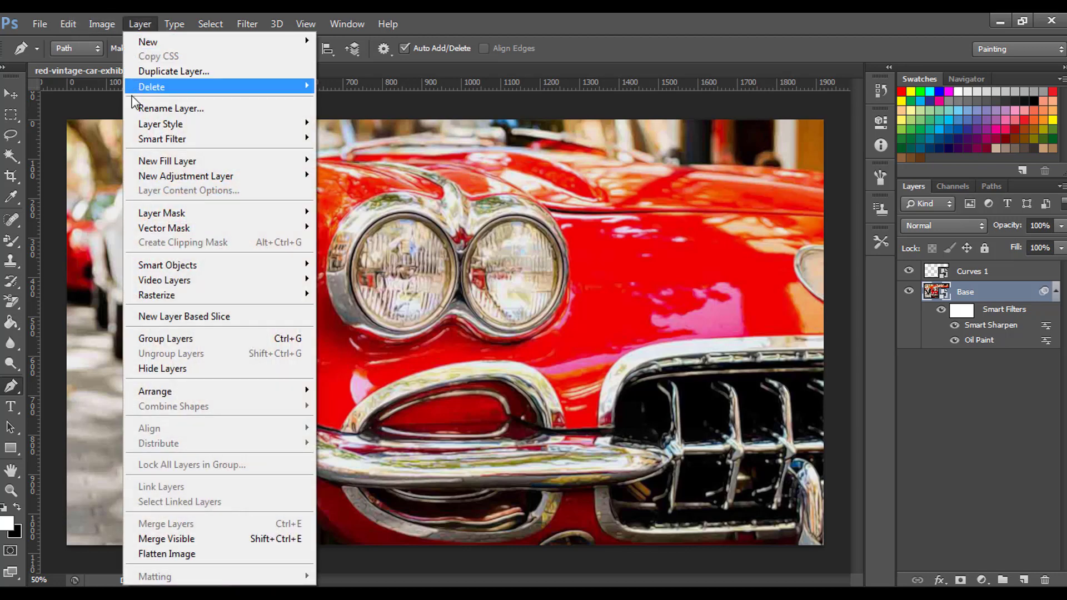
{"action": "mouse_move", "coordinate": [185, 175]}
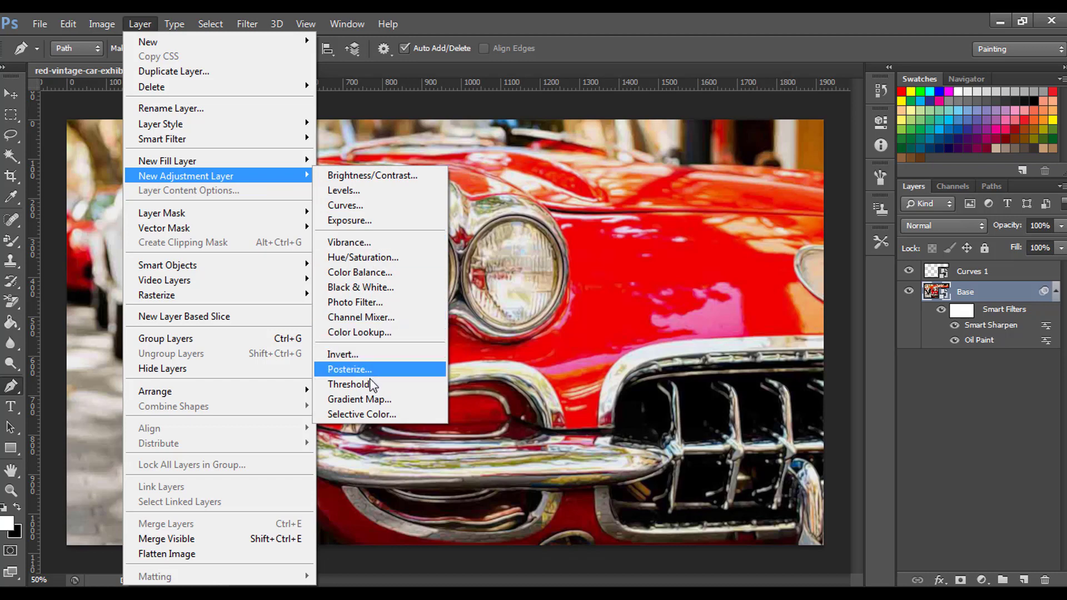
{"action": "left_click", "coordinate": [369, 397]}
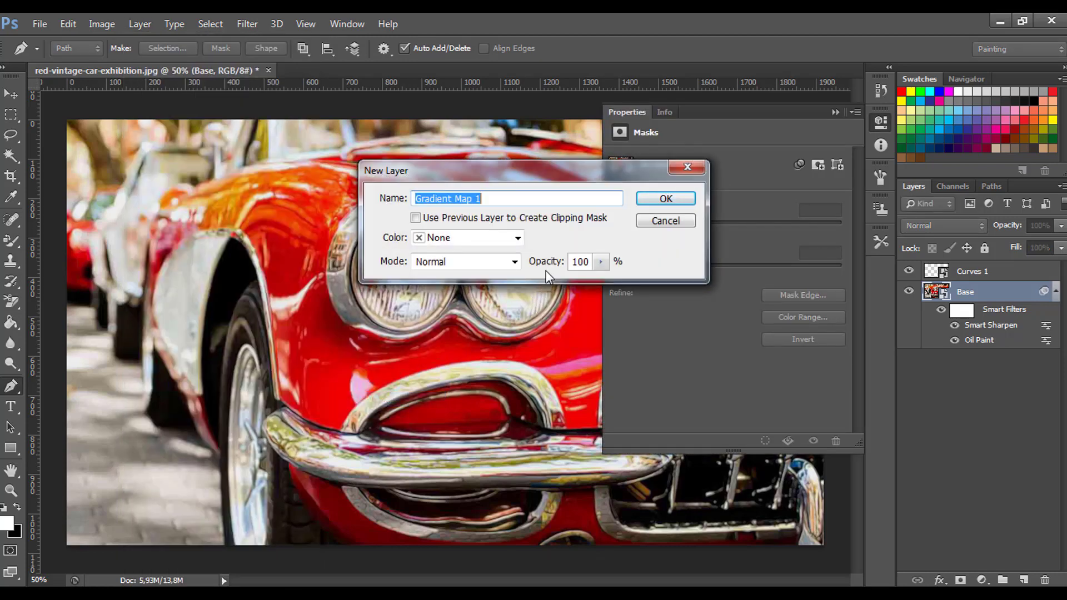
{"action": "left_click", "coordinate": [416, 218]}
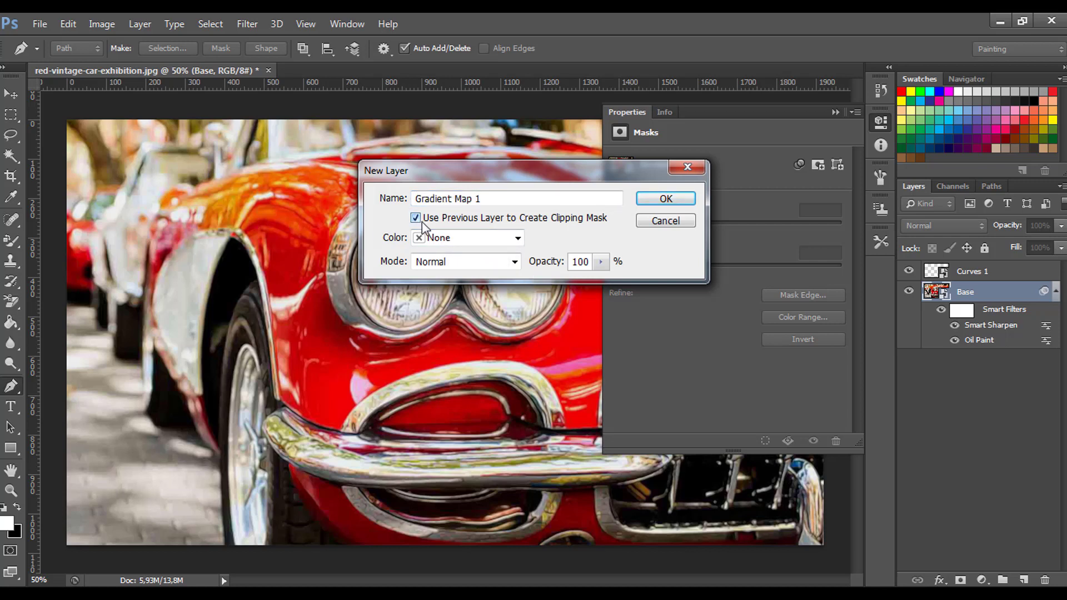
{"action": "left_click", "coordinate": [666, 198]}
{"action": "left_click", "coordinate": [615, 184]}
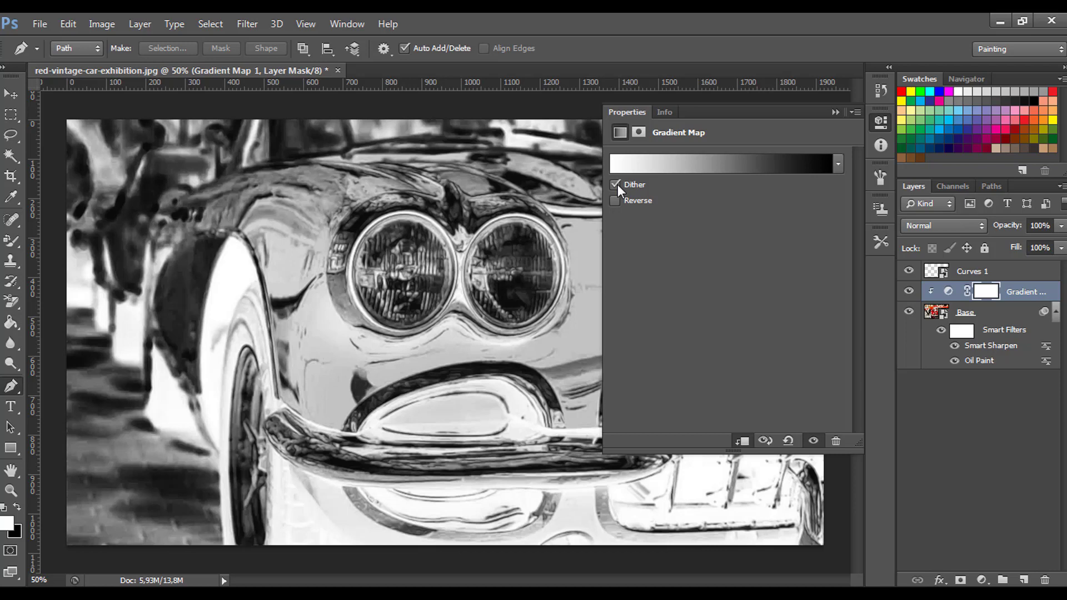
- Start from the Black, White preset and set the dark stop to #0B005D at 2%
{"action": "left_click", "coordinate": [652, 164]}
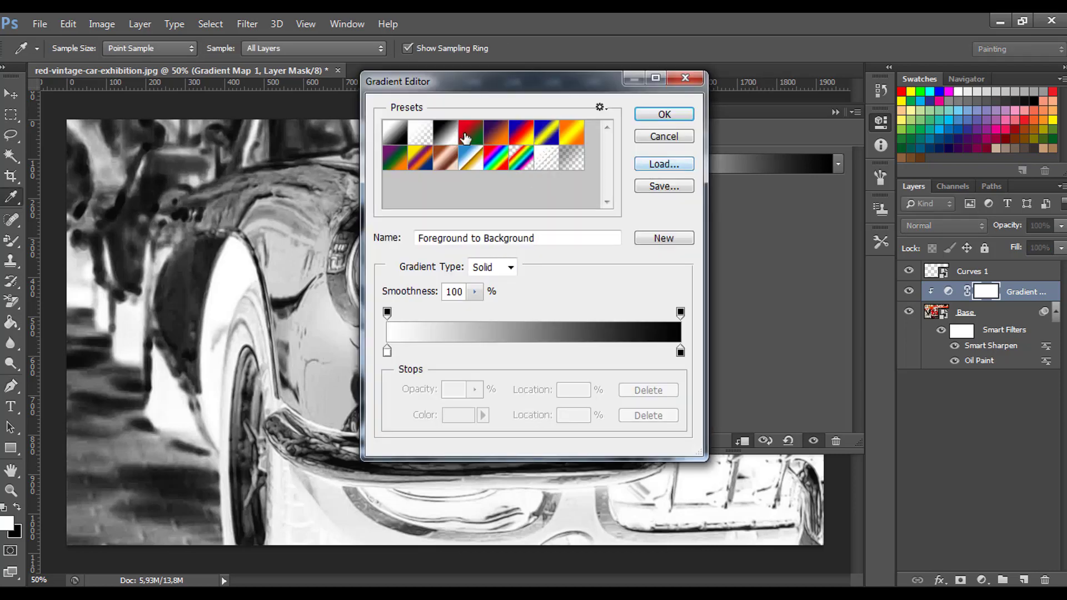
{"action": "left_click", "coordinate": [446, 137]}
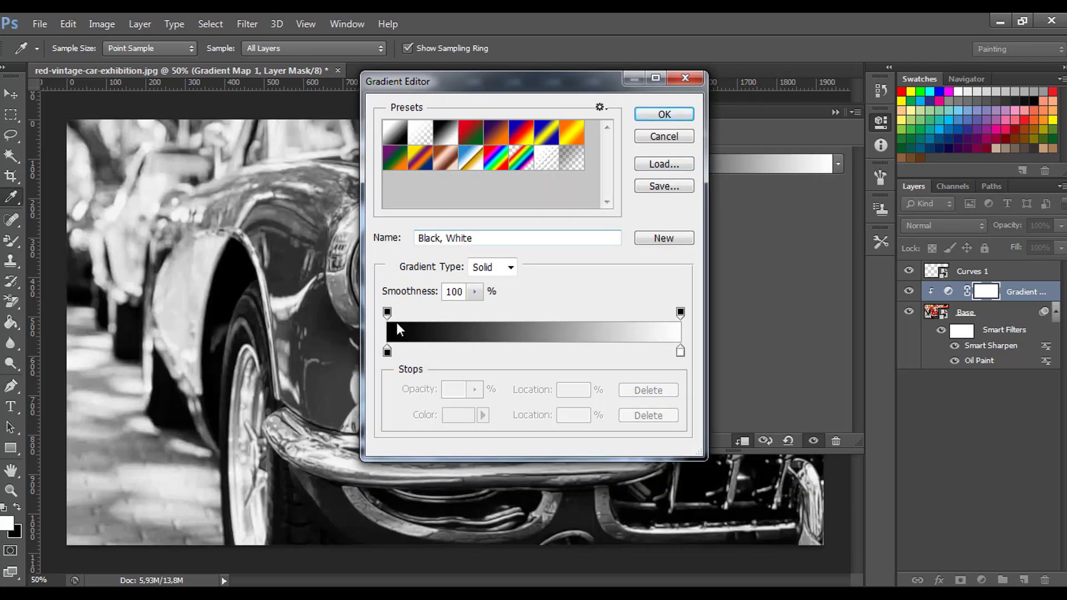
{"action": "left_click", "coordinate": [387, 351]}
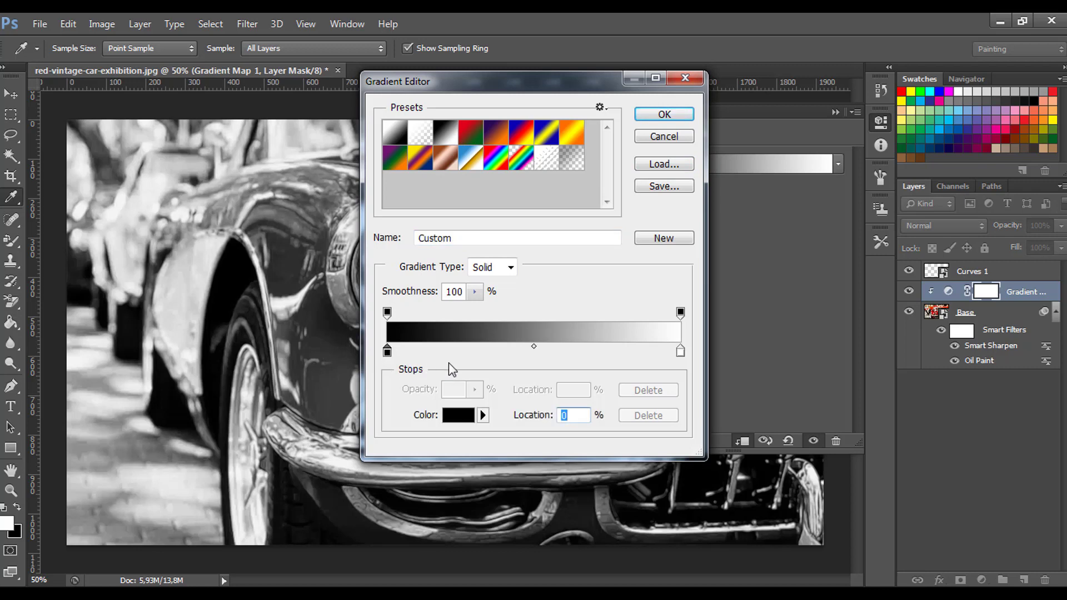
{"action": "left_click", "coordinate": [587, 420]}
{"action": "key", "text": "BackSpace"}
{"action": "type", "text": "2"}
{"action": "left_click", "coordinate": [457, 416]}
{"action": "left_click", "coordinate": [634, 371]}
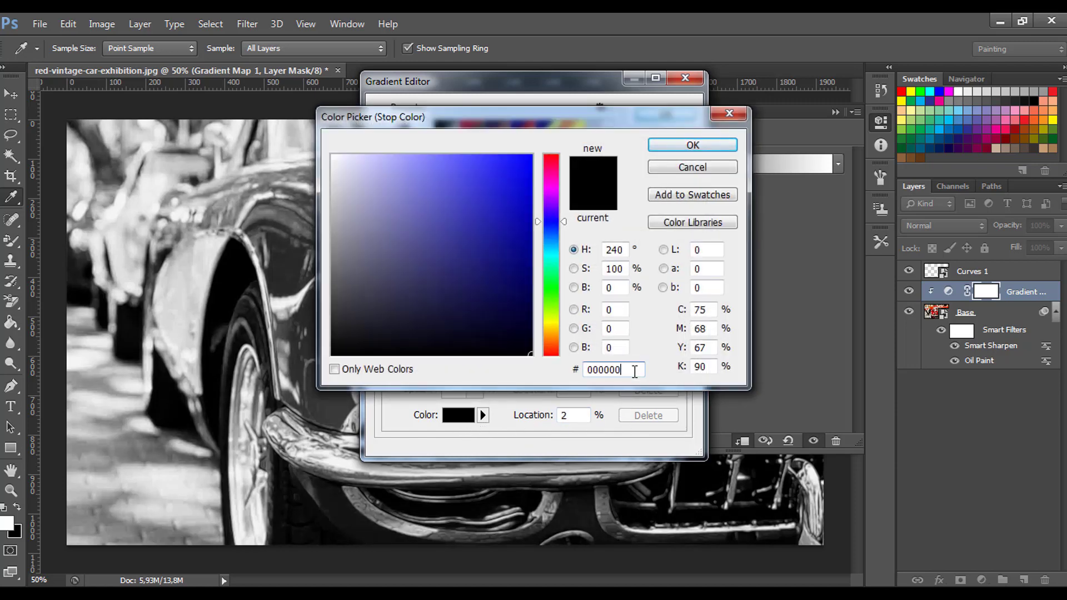
{"action": "key", "text": "BackSpace"}
{"action": "key", "text": "BackSpace"}
{"action": "key", "text": "BackSpace"}
{"action": "key", "text": "BackSpace"}
{"action": "key", "text": "BackSpace"}
{"action": "key", "text": "BackSpace"}
{"action": "type", "text": "0B0"}
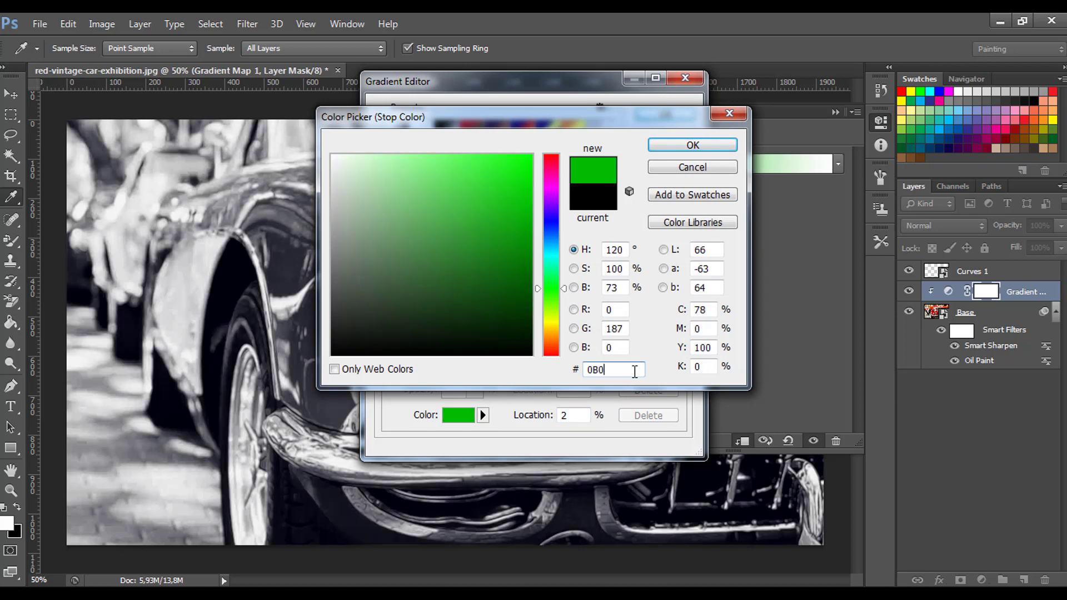
{"action": "type", "text": "0"}
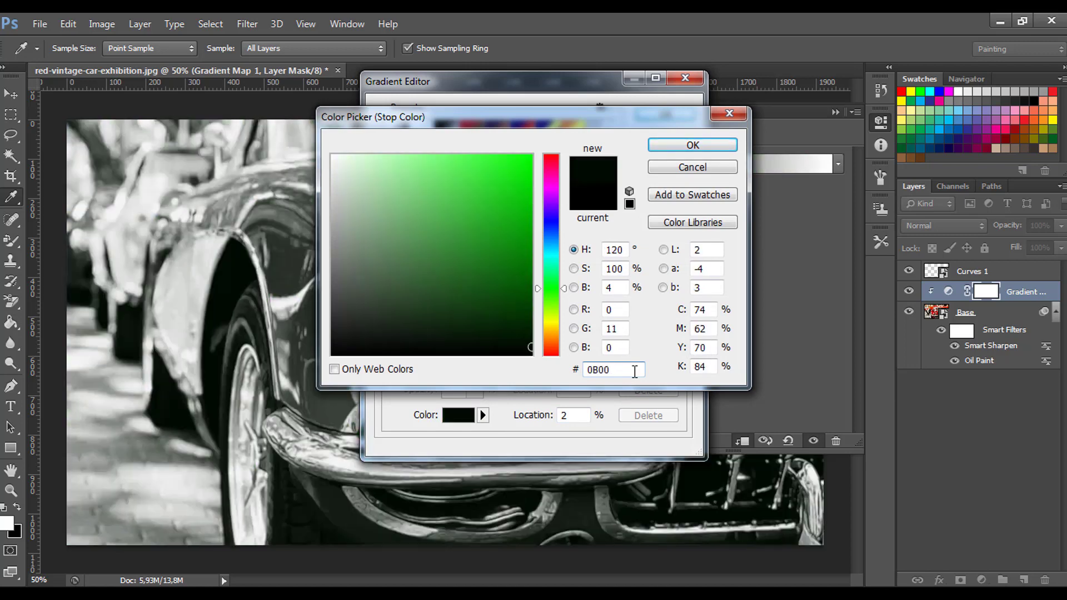
{"action": "type", "text": "5D"}
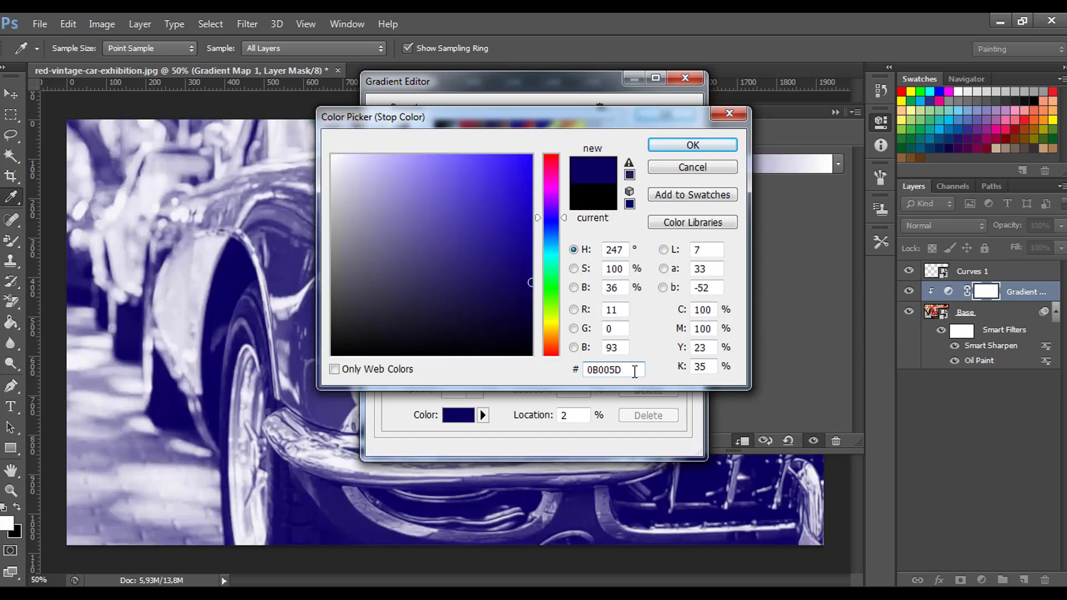
{"action": "left_click", "coordinate": [691, 147]}
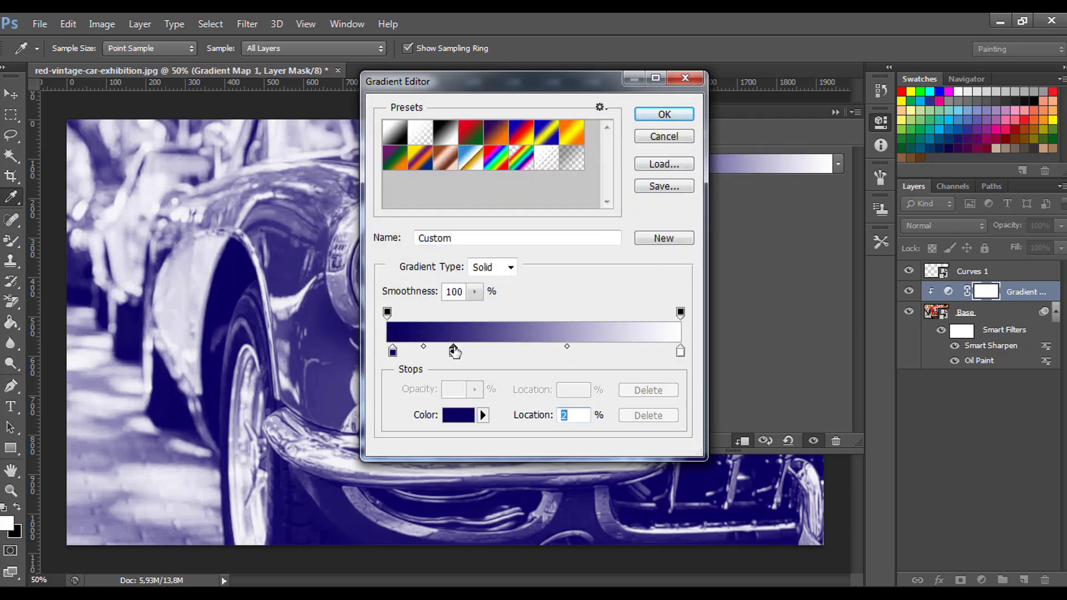
- Add a red #EB0D32 gradient stop at 36%
{"action": "left_click", "coordinate": [575, 415]}
{"action": "key", "text": "BackSpace"}
{"action": "type", "text": "36"}
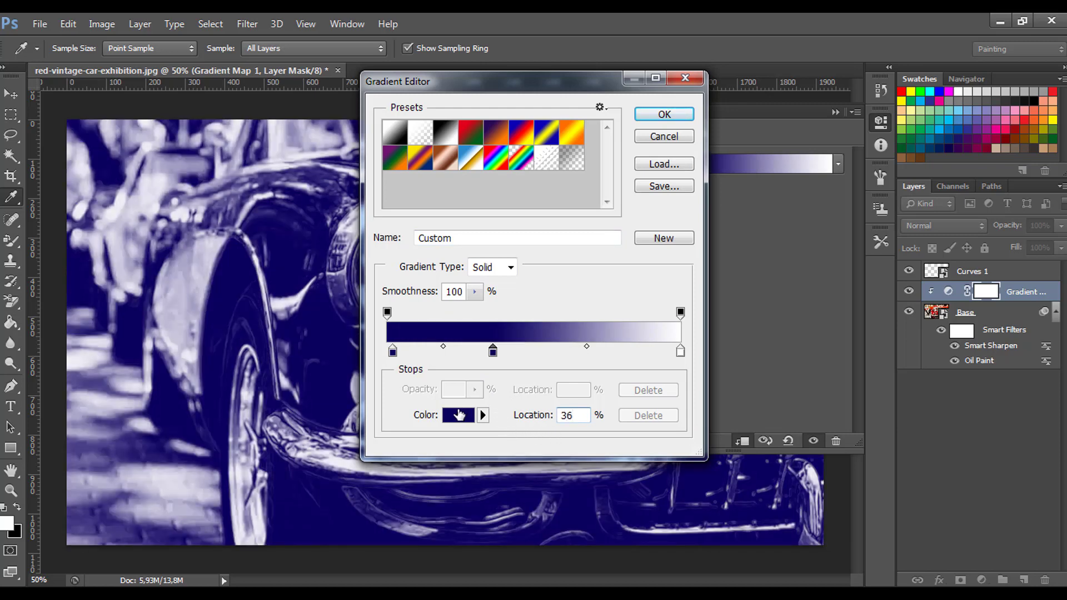
{"action": "left_click", "coordinate": [458, 415]}
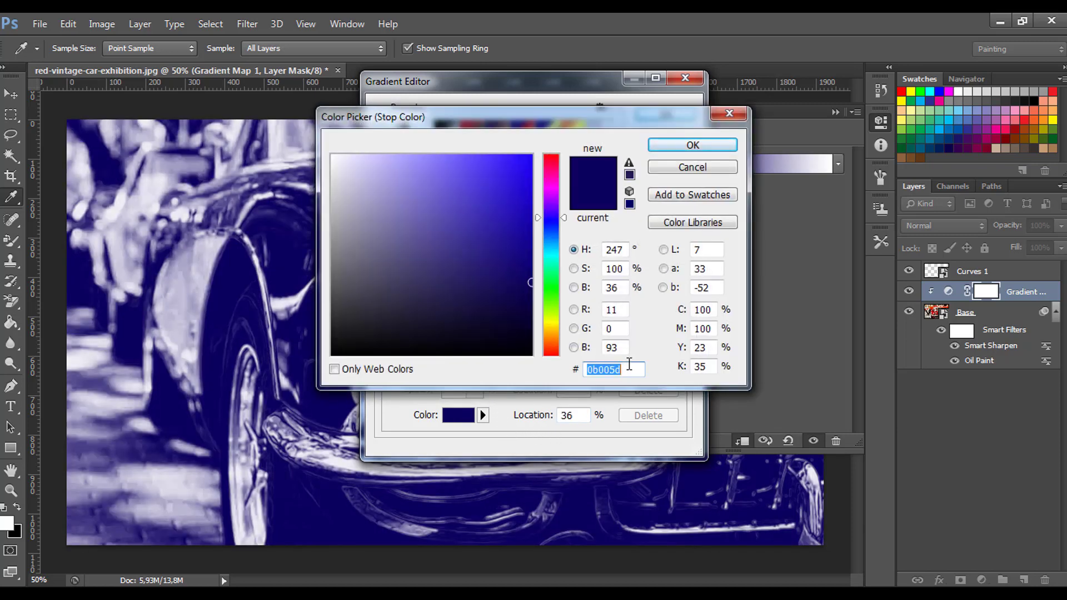
{"action": "type", "text": "EB"}
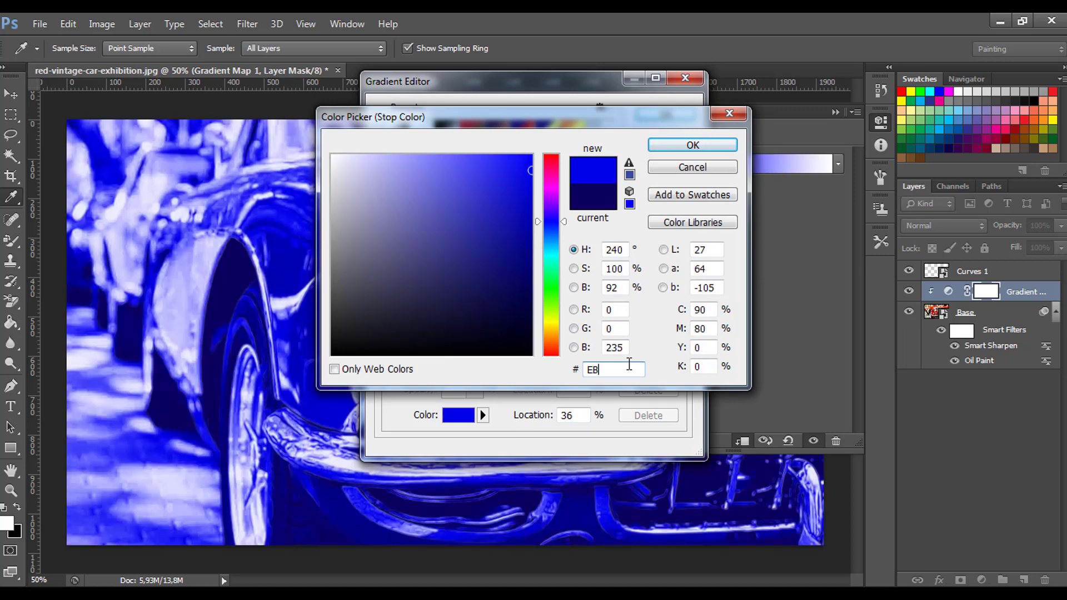
{"action": "type", "text": "0"}
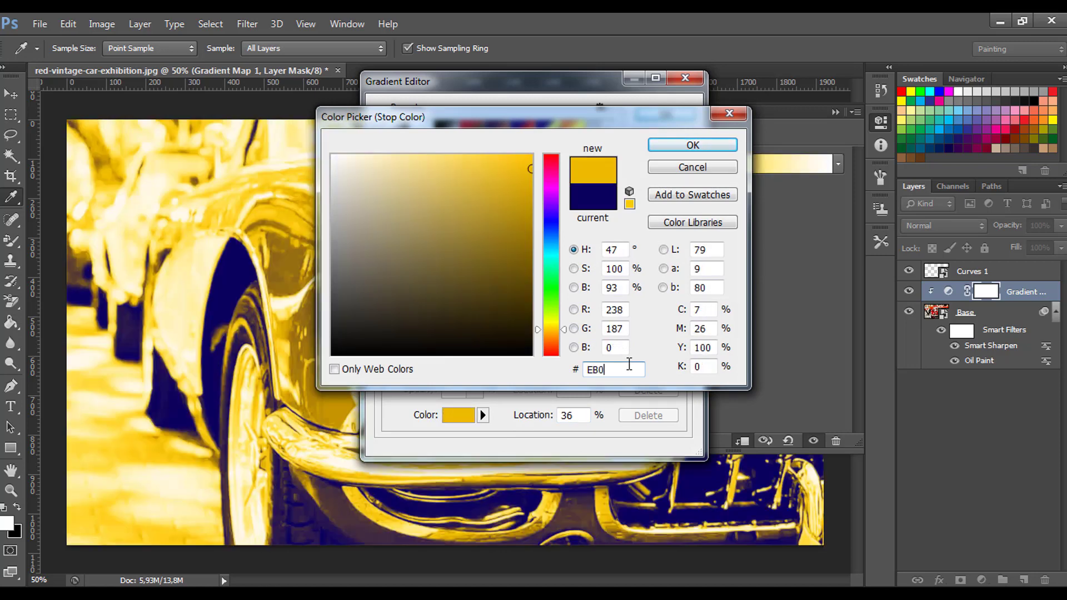
{"action": "type", "text": "D32"}
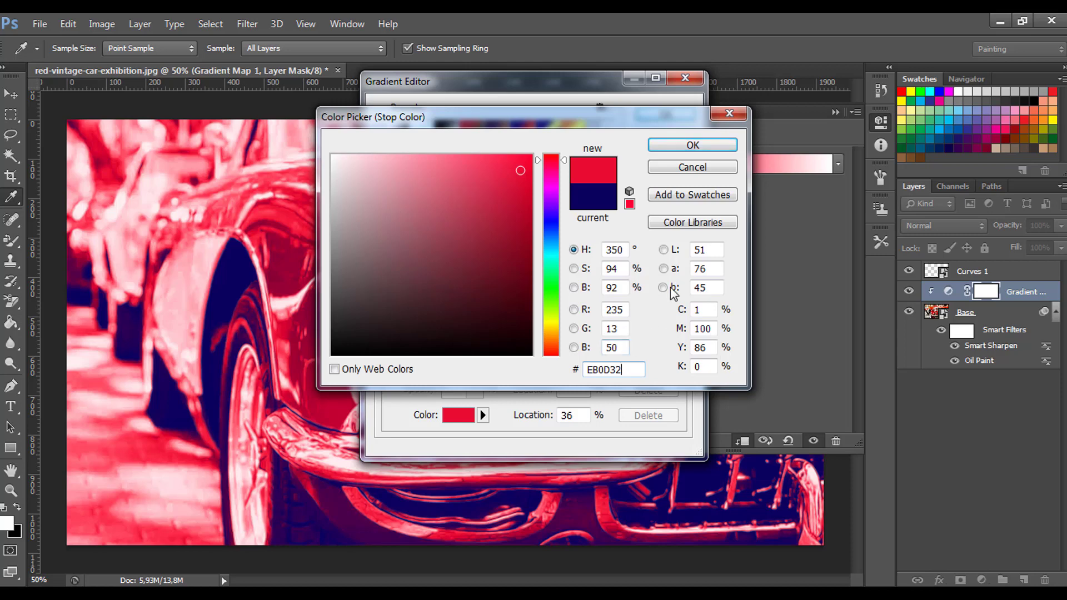
{"action": "left_click", "coordinate": [694, 146]}
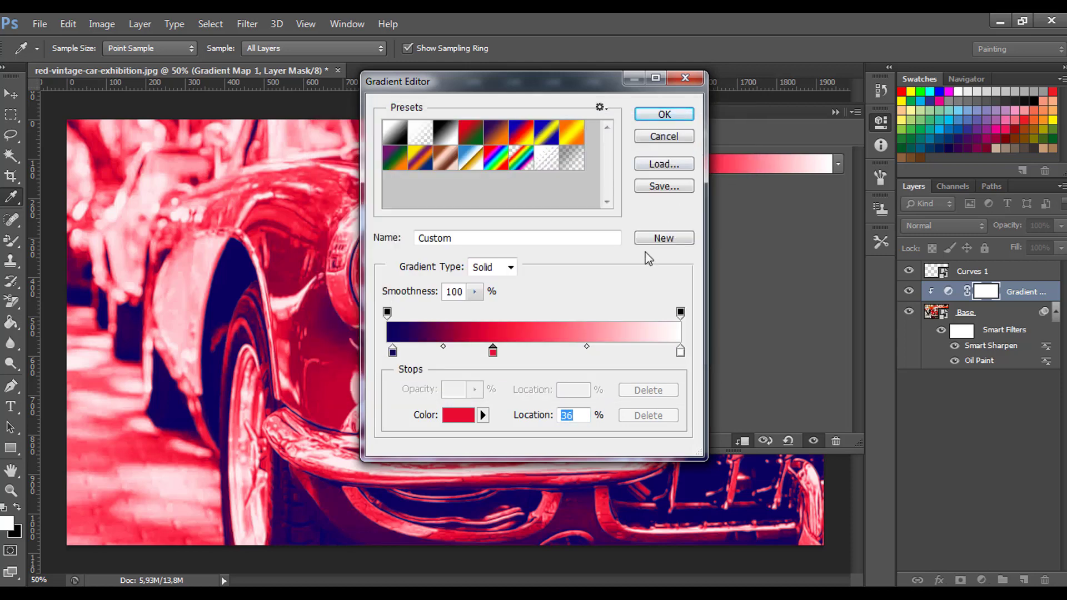
- Add a bright blue #1244FF gradient stop at 54%
{"action": "left_click", "coordinate": [581, 351]}
{"action": "double_click", "coordinate": [575, 415]}
{"action": "type", "text": "36"}
{"action": "key", "text": "BackSpace"}
{"action": "key", "text": "BackSpace"}
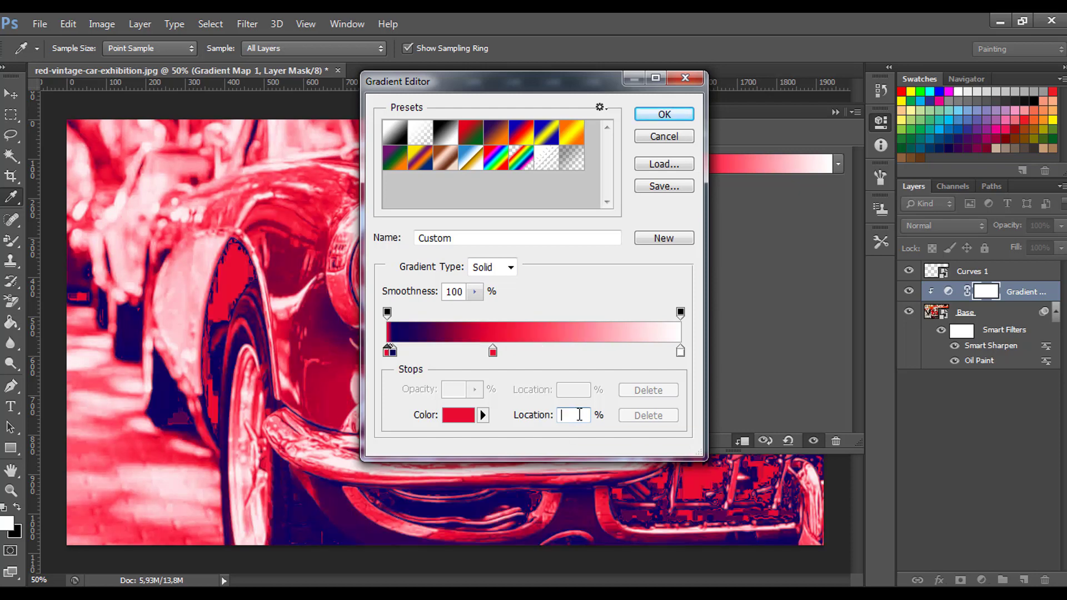
{"action": "type", "text": "54"}
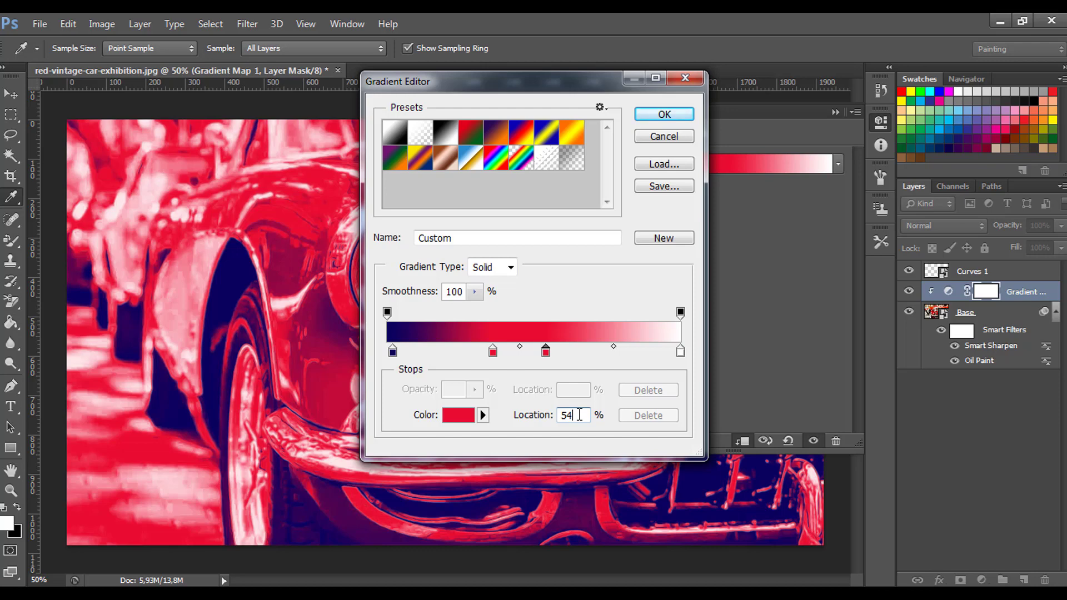
{"action": "left_click", "coordinate": [460, 417]}
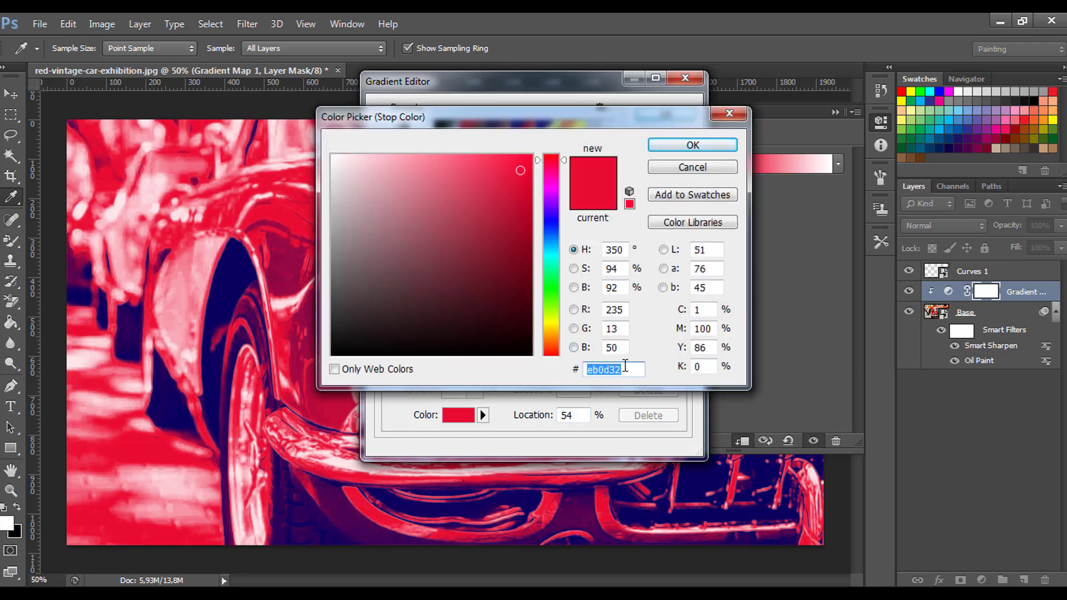
{"action": "type", "text": "124"}
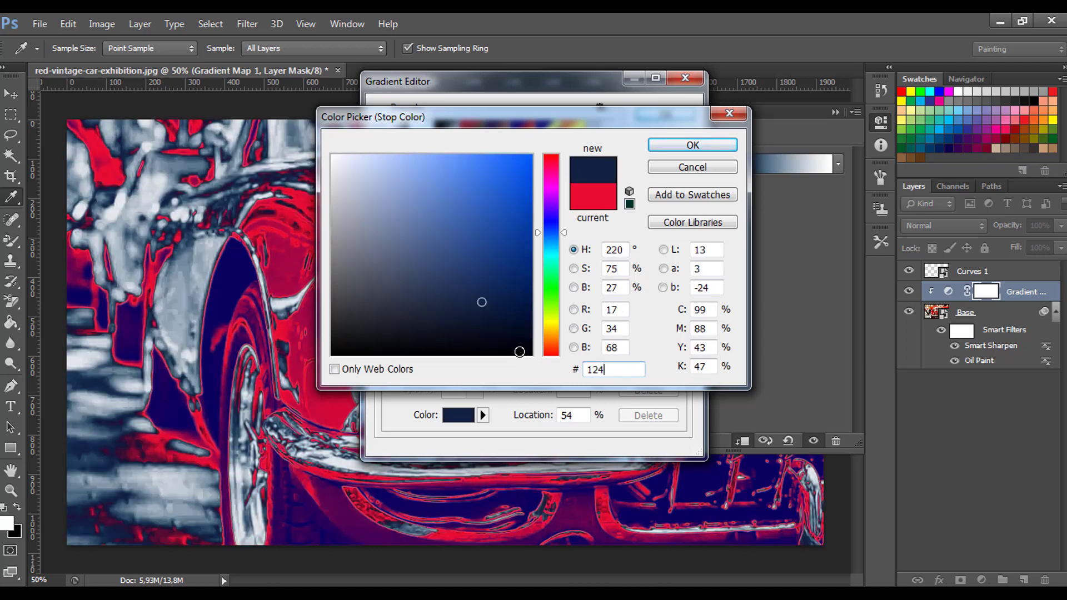
{"action": "type", "text": "4"}
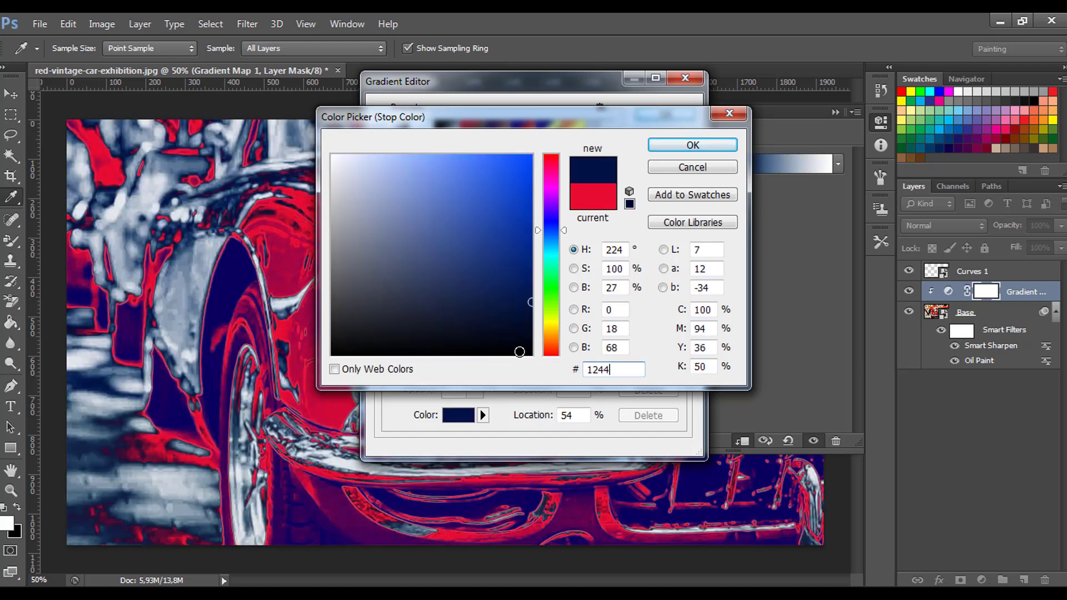
{"action": "type", "text": "FF"}
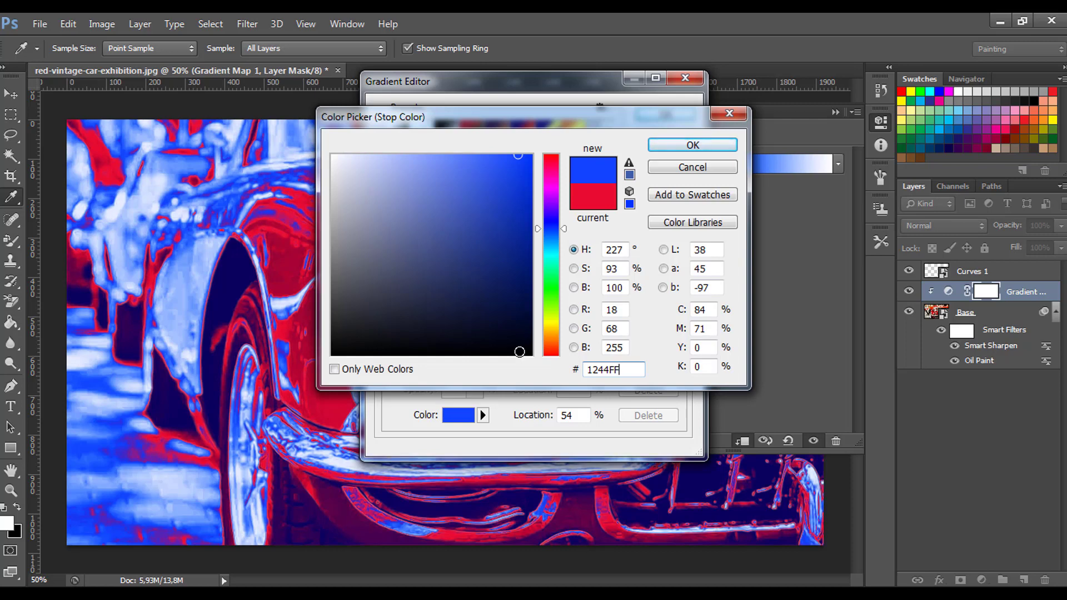
{"action": "left_click", "coordinate": [679, 146]}
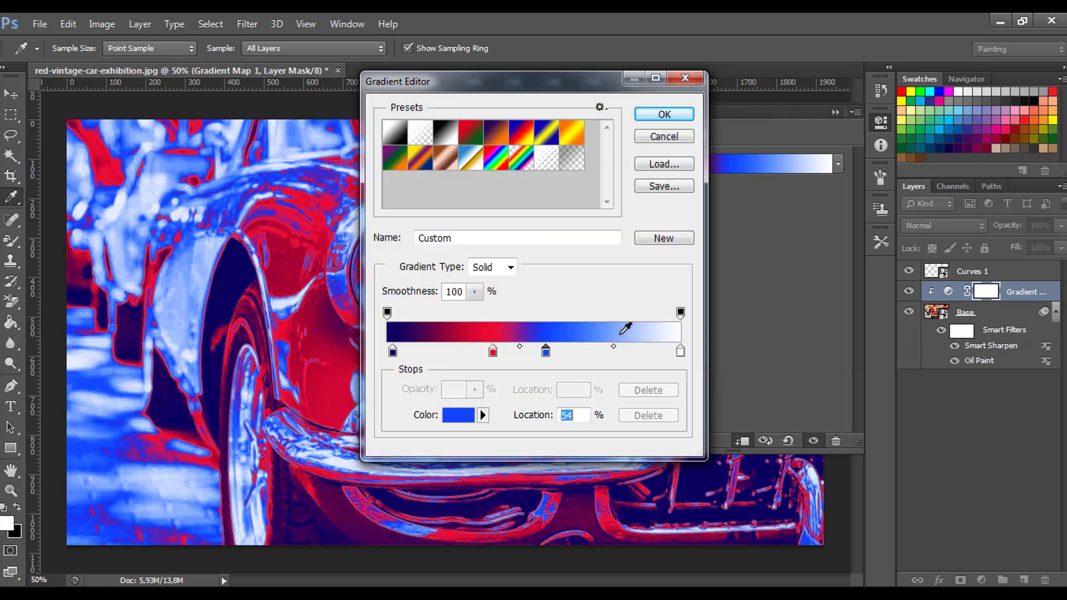
- Add an orange FFAE2E gradient stop at 78%
{"action": "left_click", "coordinate": [588, 418]}
{"action": "key", "text": "BackSpace"}
{"action": "key", "text": "BackSpace"}
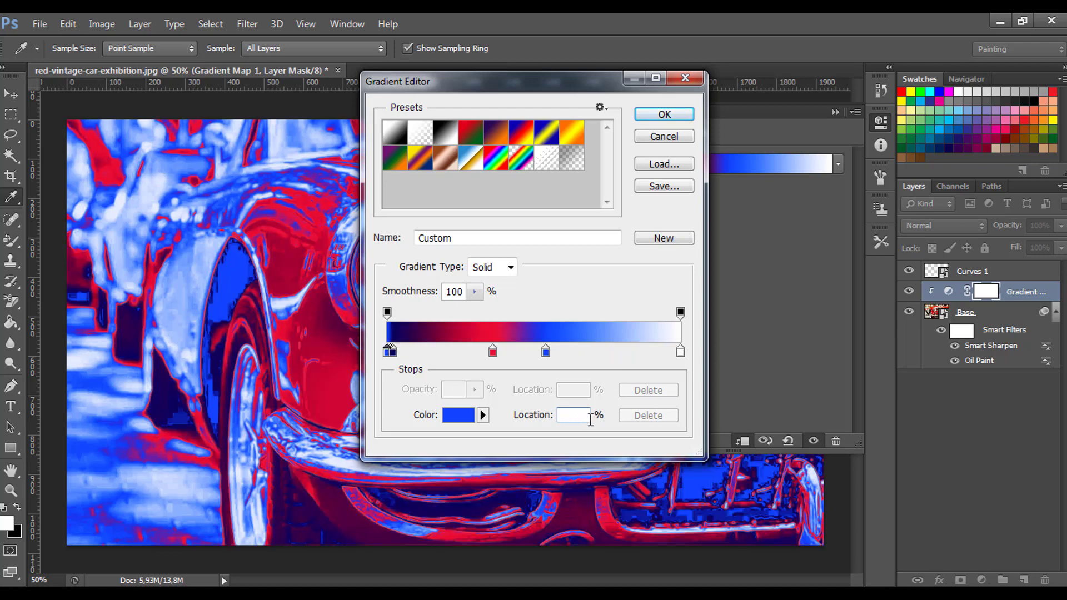
{"action": "type", "text": "78"}
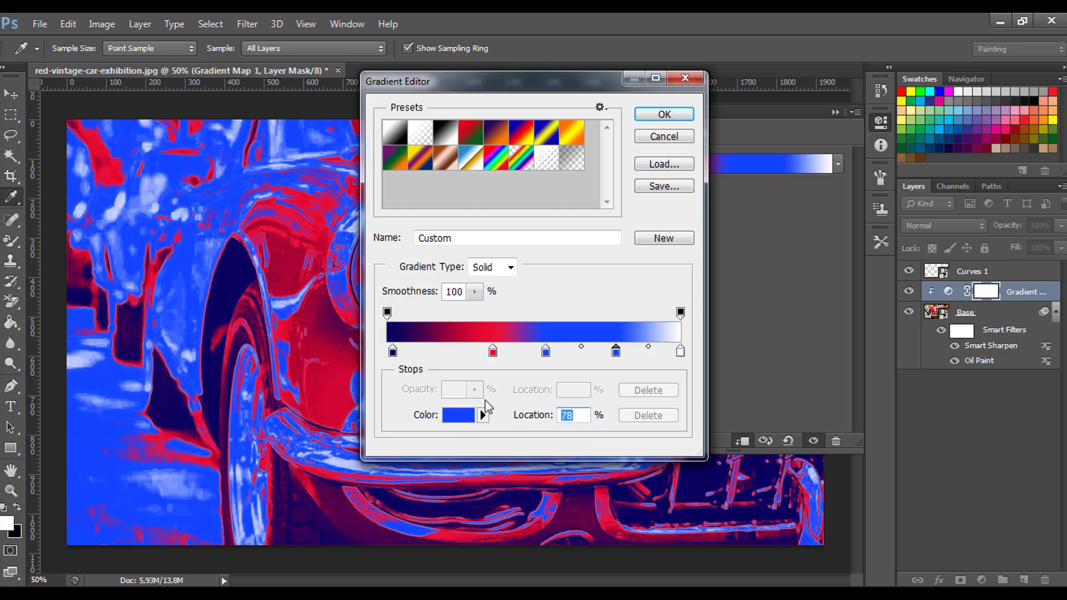
{"action": "left_click", "coordinate": [466, 415]}
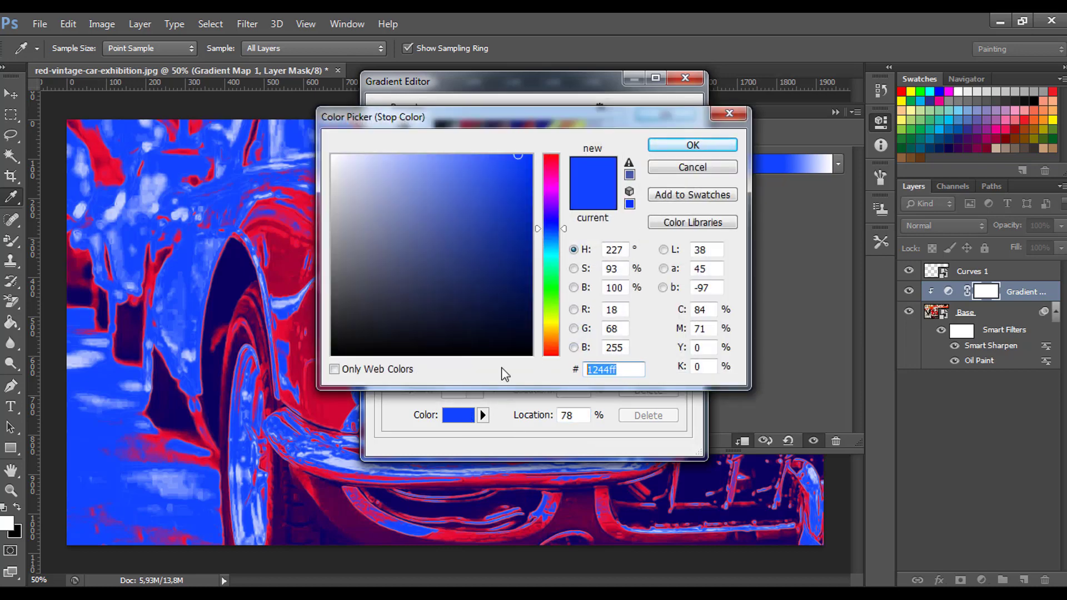
{"action": "type", "text": "FFA"}
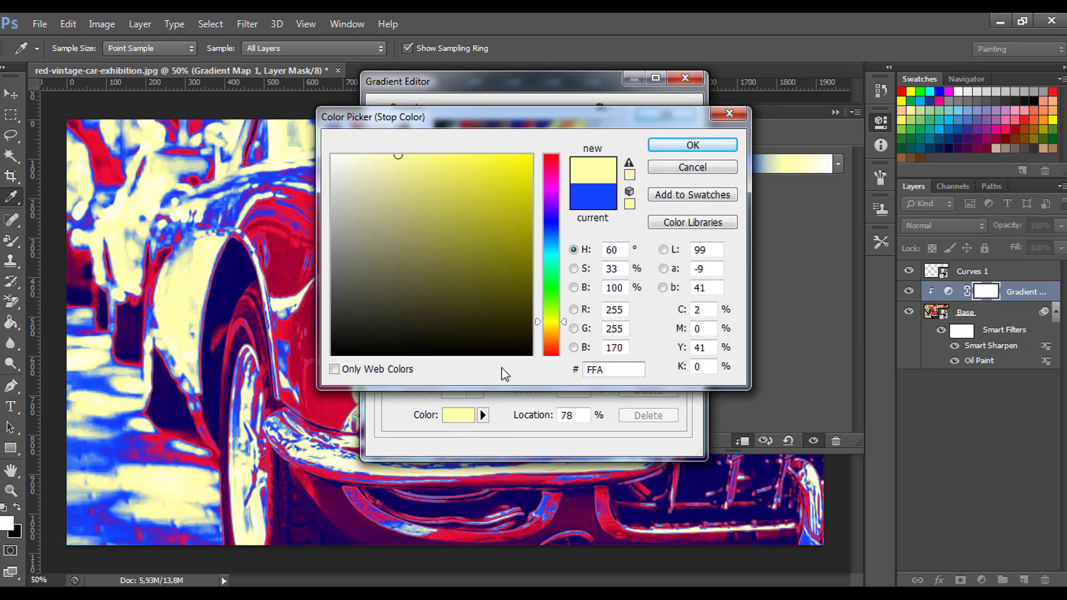
{"action": "type", "text": "E"}
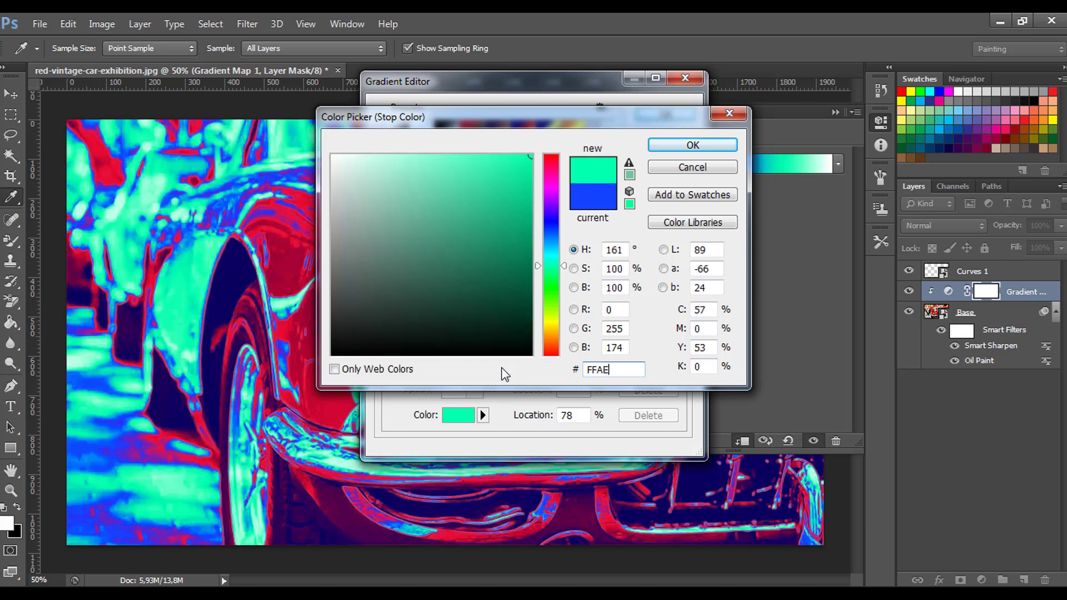
{"action": "type", "text": "2E"}
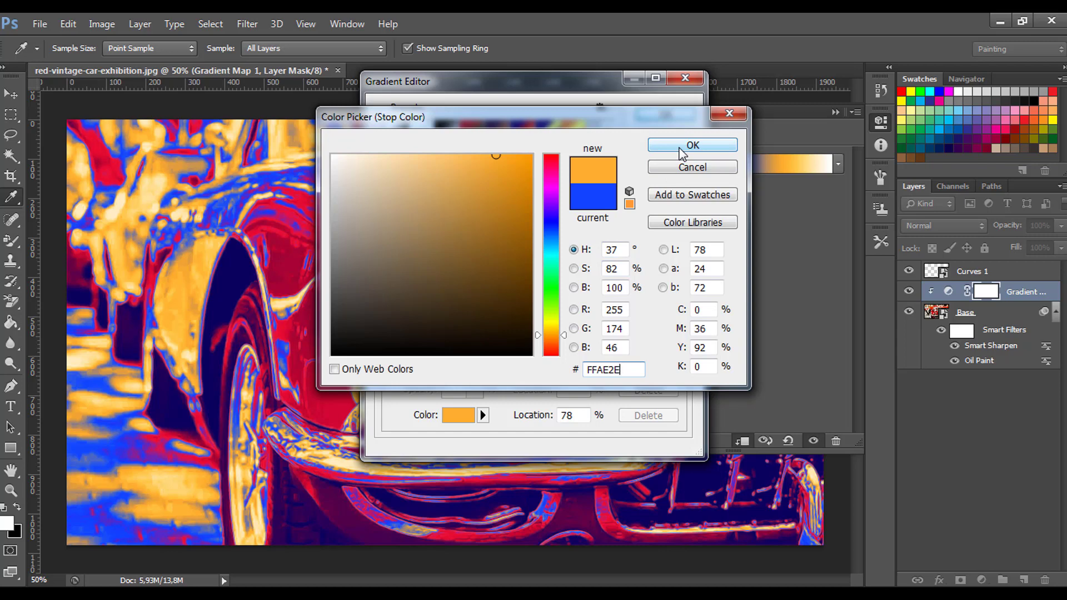
{"action": "left_click", "coordinate": [681, 153]}
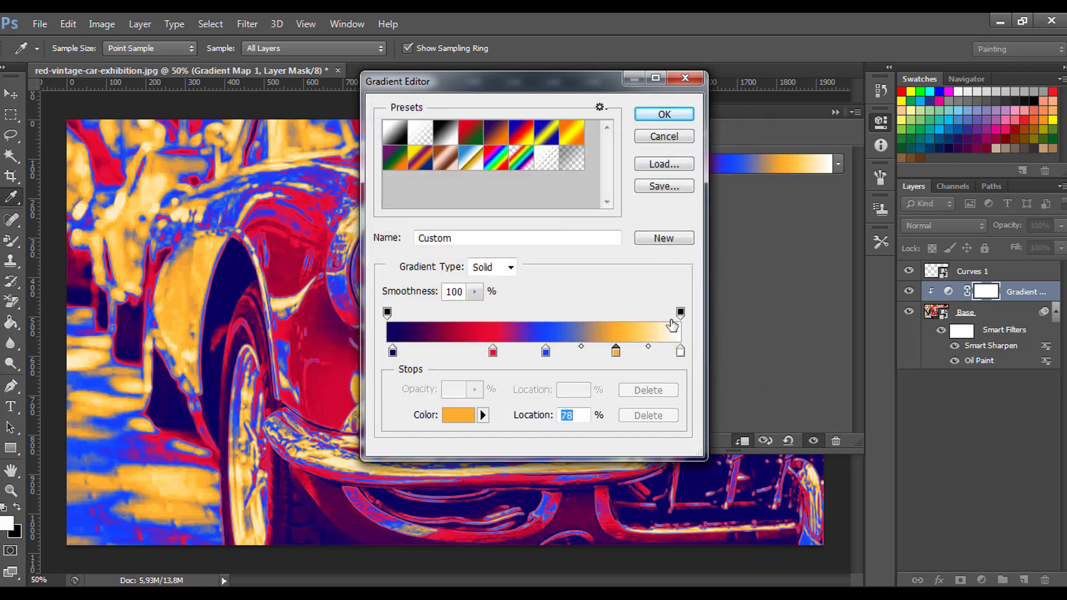
- Change the white end stop to pale yellow FFF889 and apply the gradient
{"action": "left_click", "coordinate": [682, 354]}
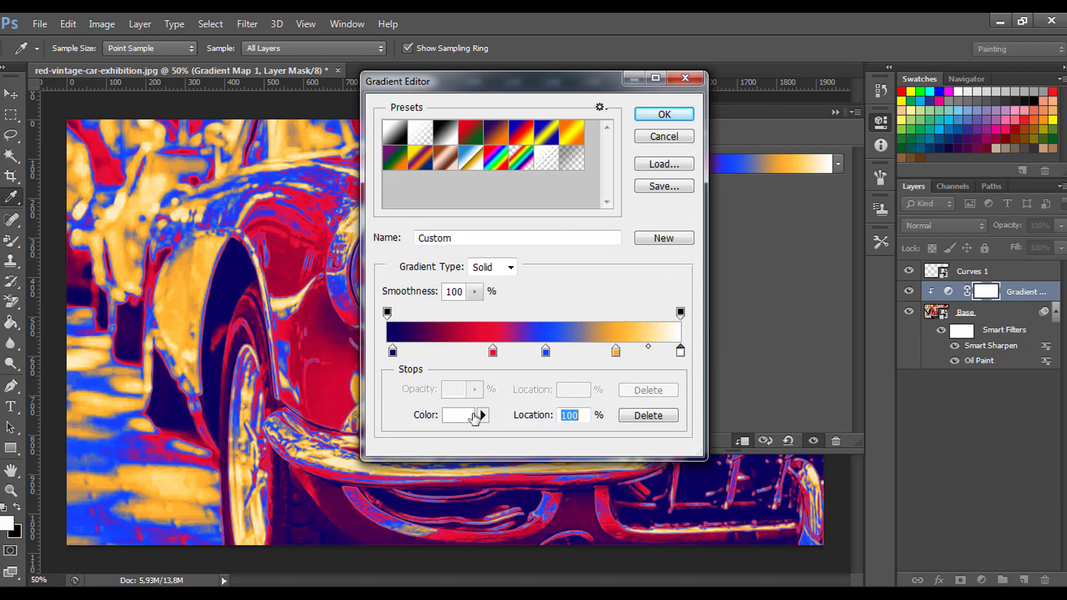
{"action": "left_click", "coordinate": [470, 416]}
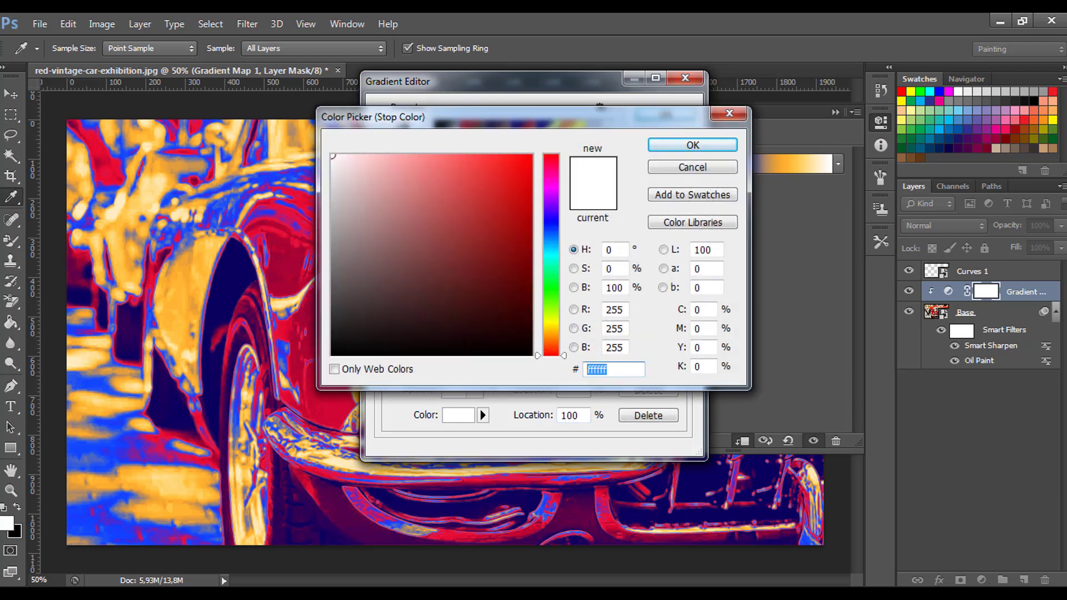
{"action": "type", "text": "F"}
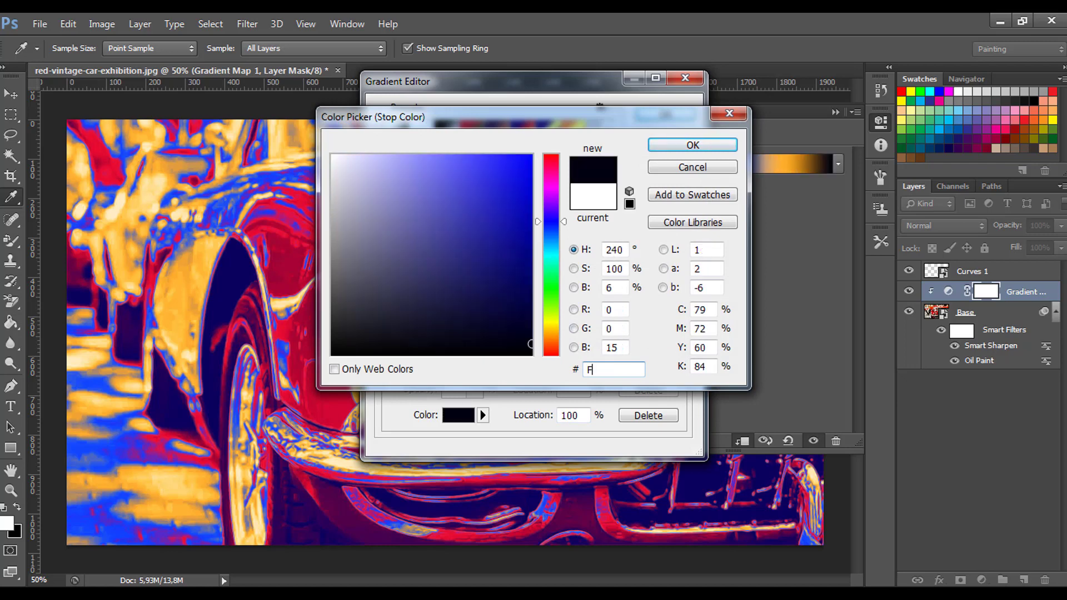
{"action": "type", "text": "FF"}
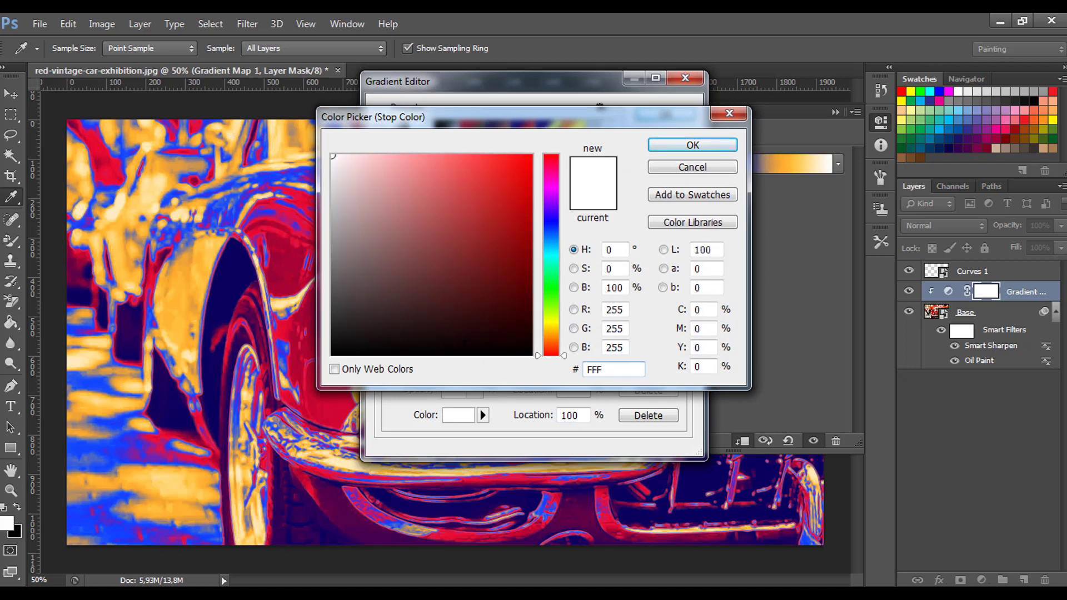
{"action": "type", "text": "889"}
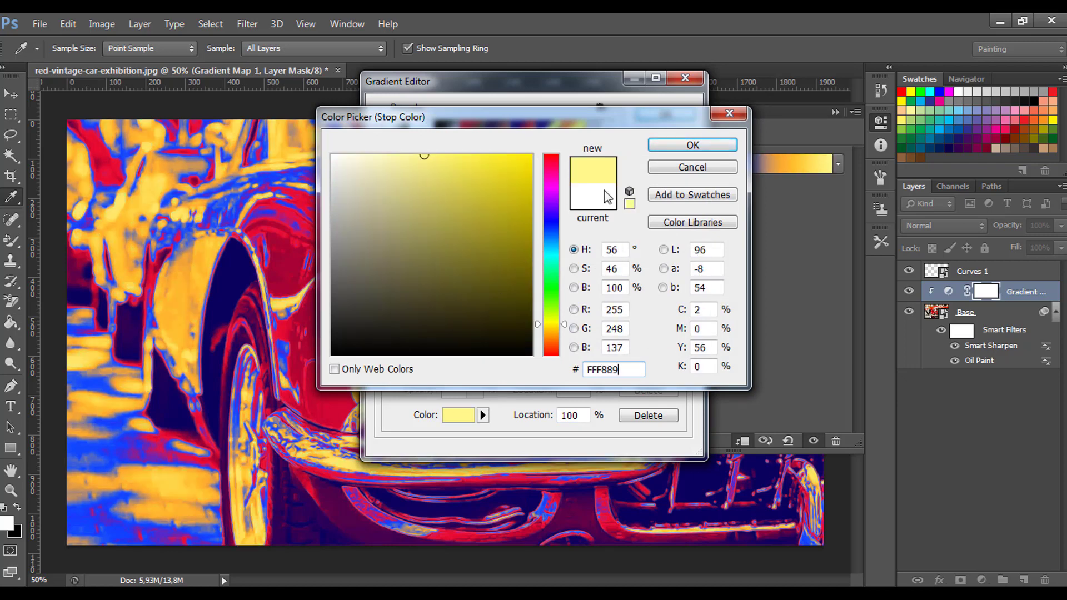
{"action": "left_click", "coordinate": [656, 147]}
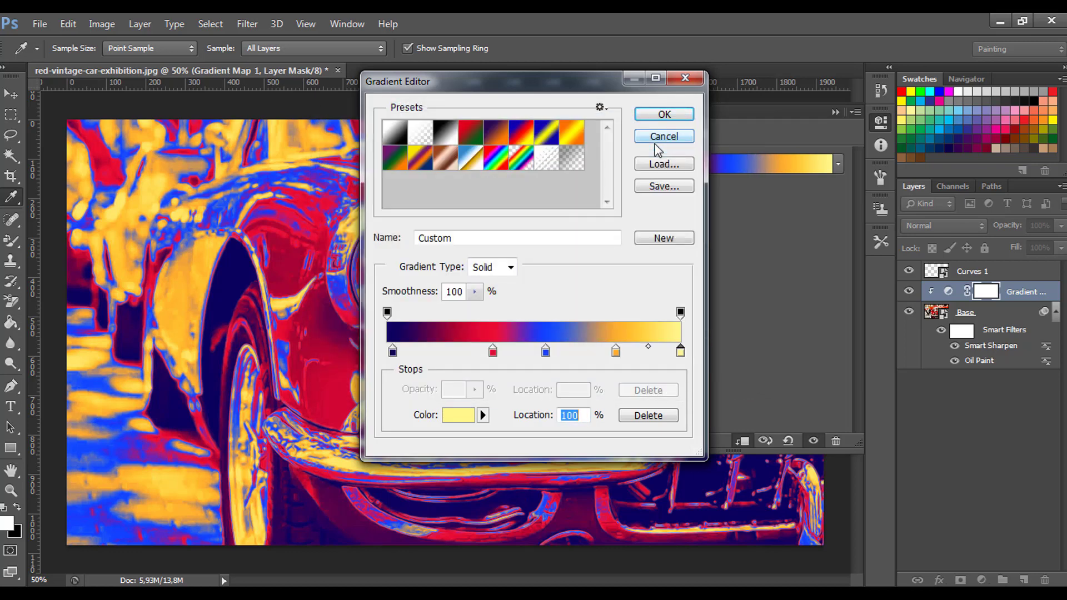
{"action": "key", "text": "p"}
{"action": "left_click", "coordinate": [665, 114]}
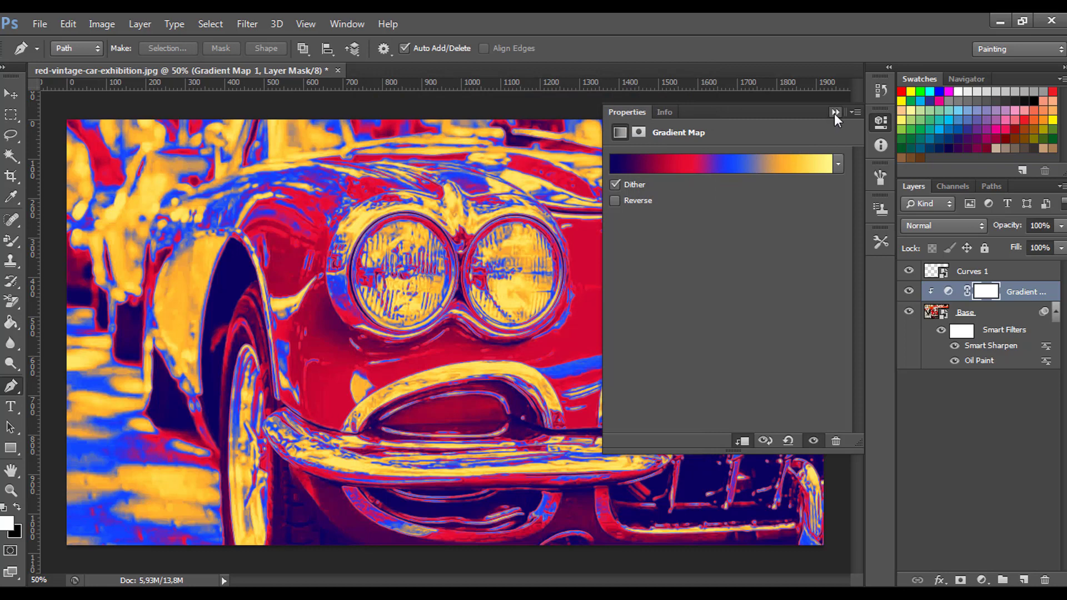
- Enable Outer Glow on Curves 1 with Linear Light blending at 100% opacity
{"action": "left_click", "coordinate": [835, 114]}
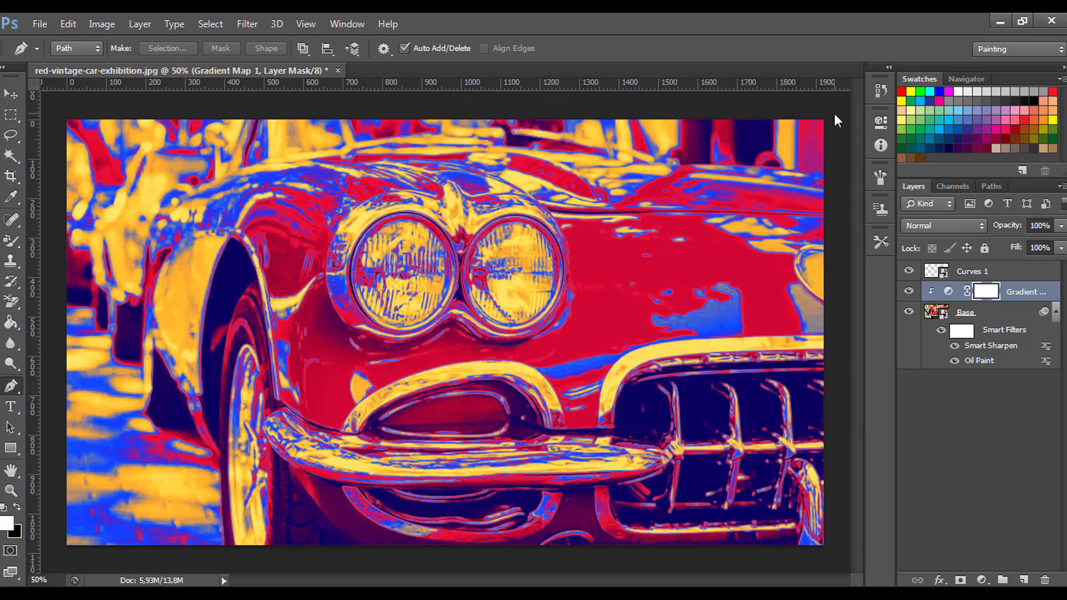
{"action": "left_click", "coordinate": [999, 272]}
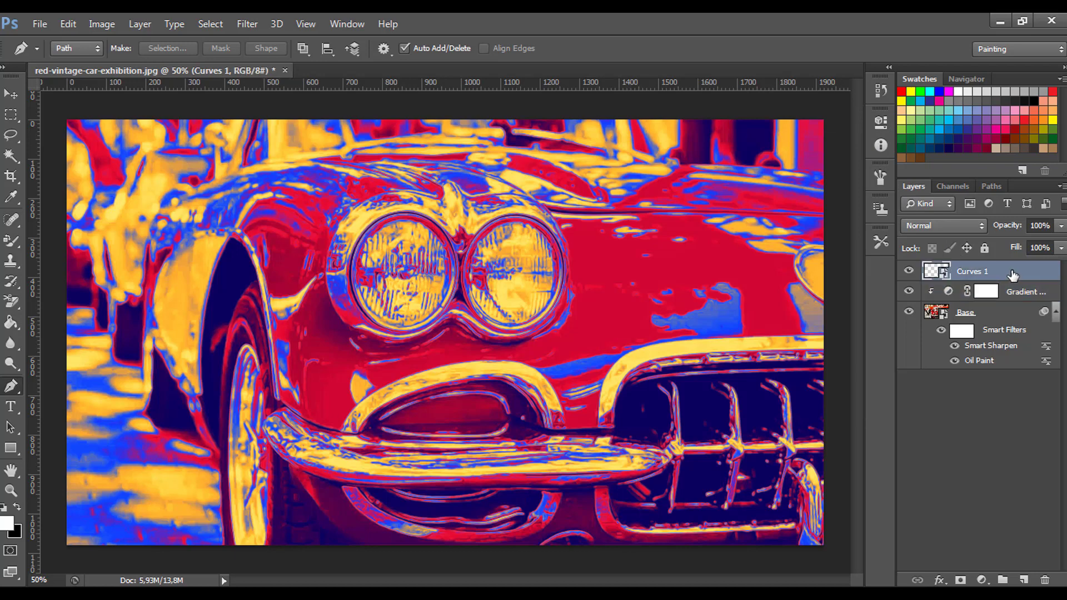
{"action": "key", "text": "h"}
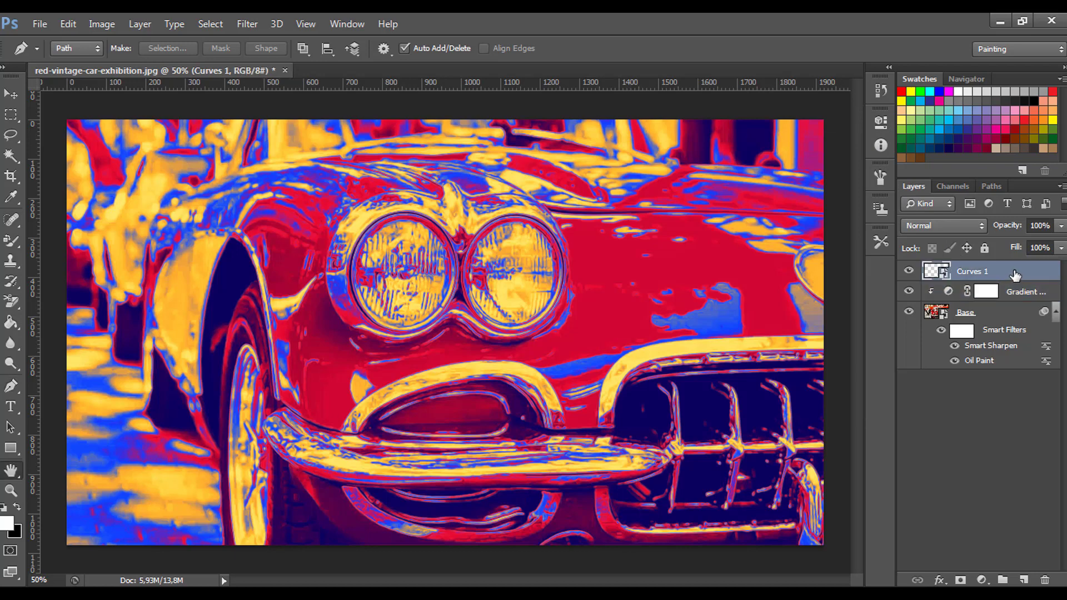
{"action": "double_click", "coordinate": [1014, 272]}
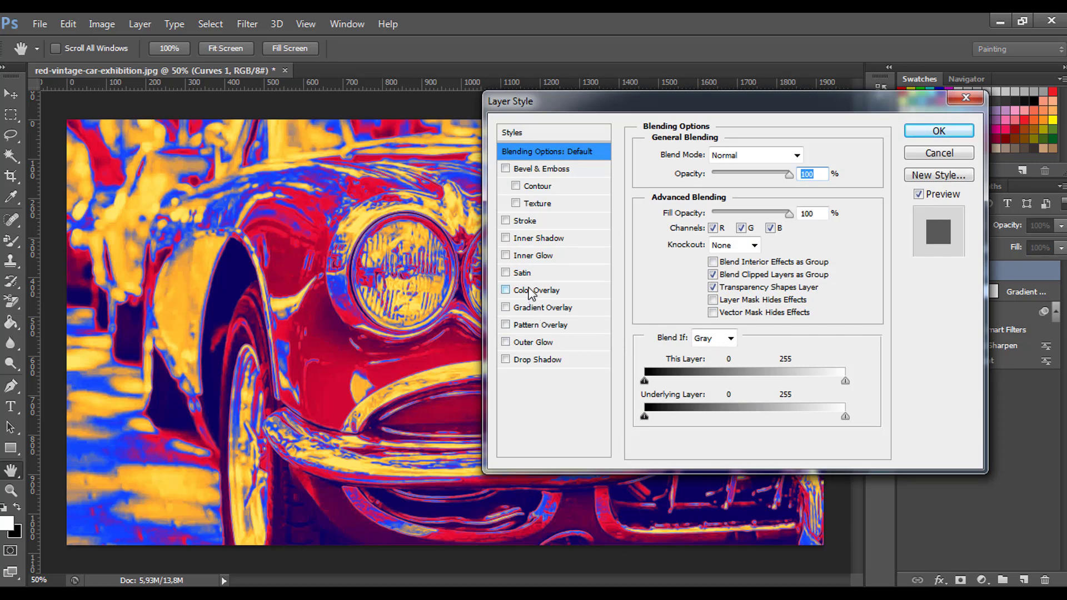
{"action": "left_click", "coordinate": [528, 342]}
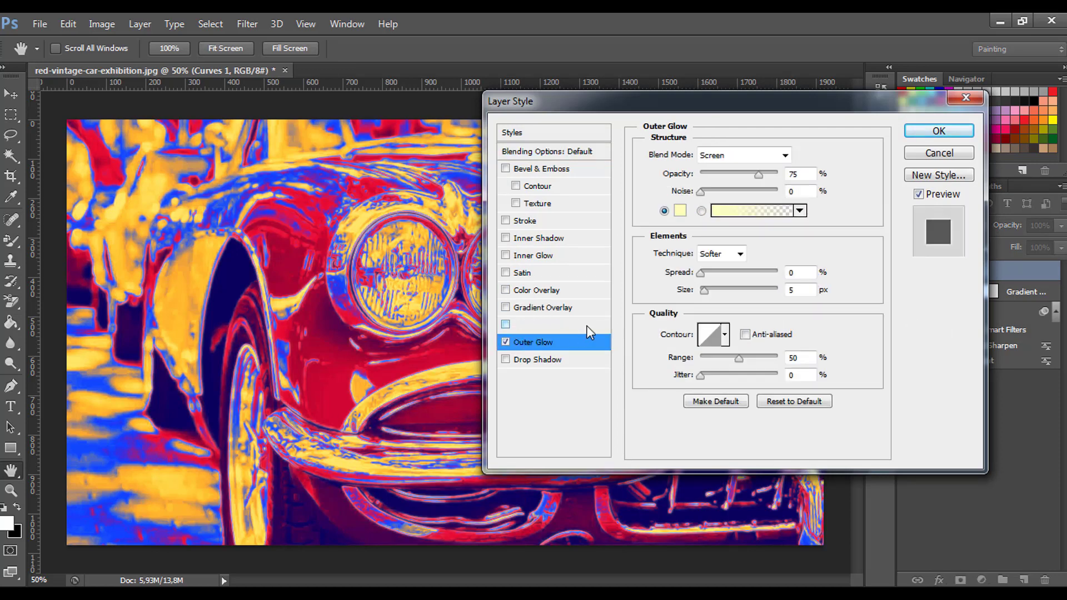
{"action": "left_click", "coordinate": [750, 157]}
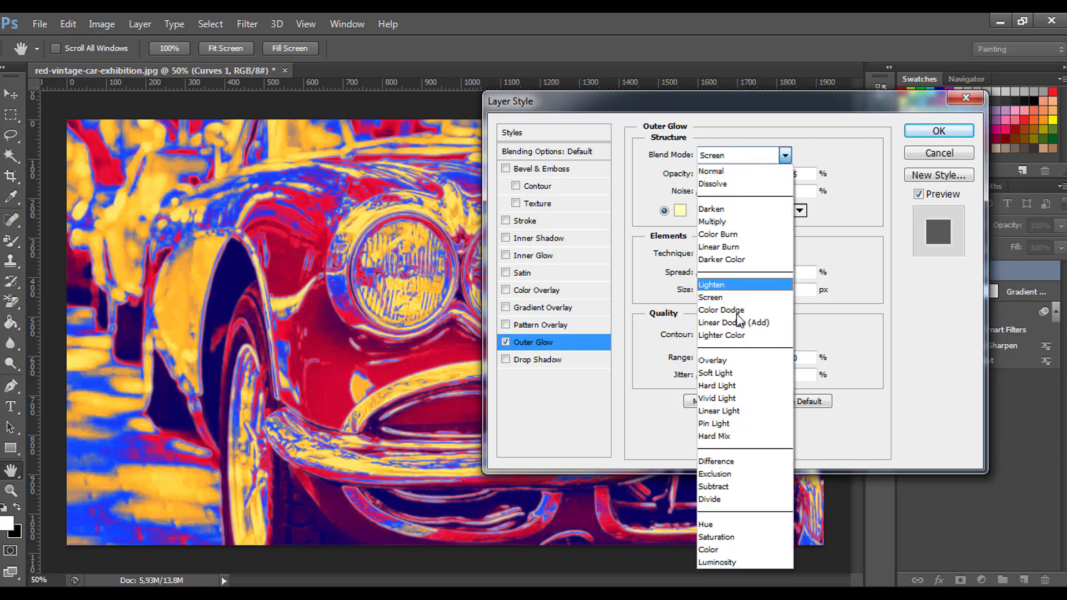
{"action": "left_click", "coordinate": [723, 411]}
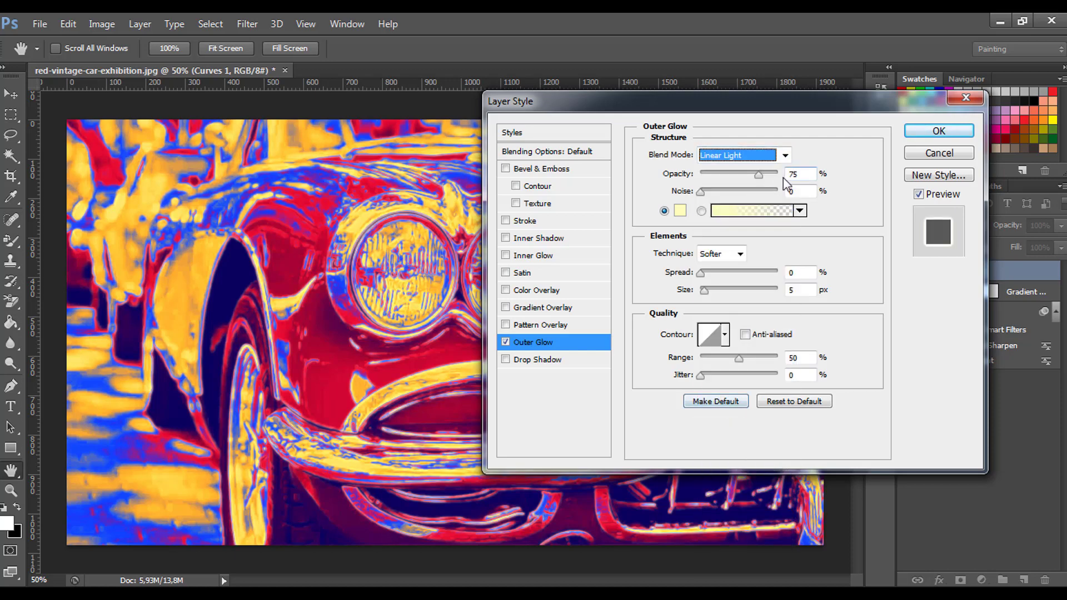
{"action": "left_click_drag", "start_coordinate": [757, 174], "coordinate": [796, 173]}
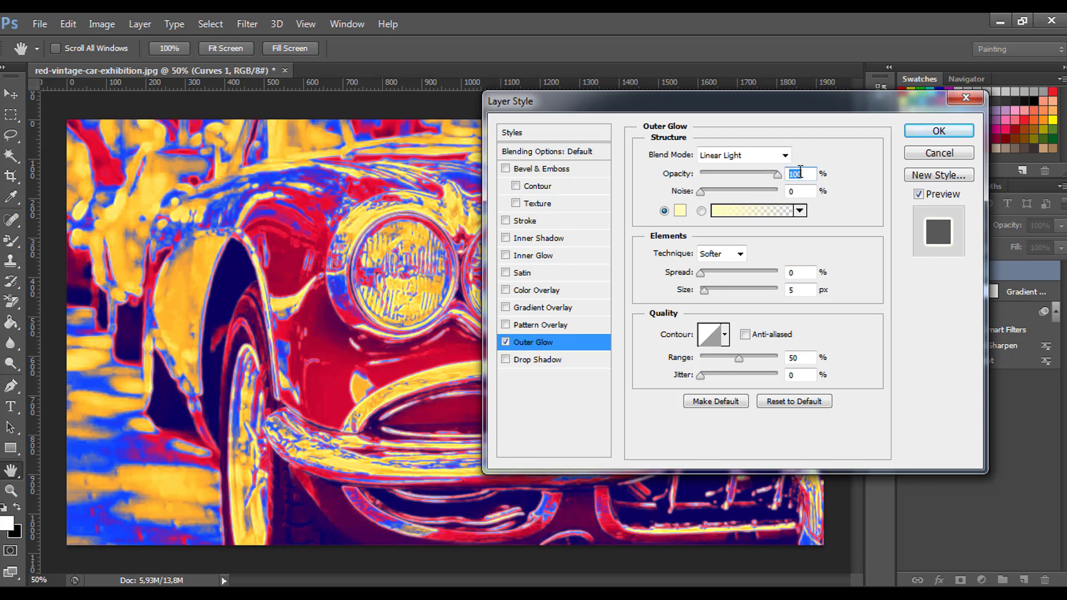
- Set the outer glow colour to FFAA4F and its size to 46 px
{"action": "left_click", "coordinate": [681, 211]}
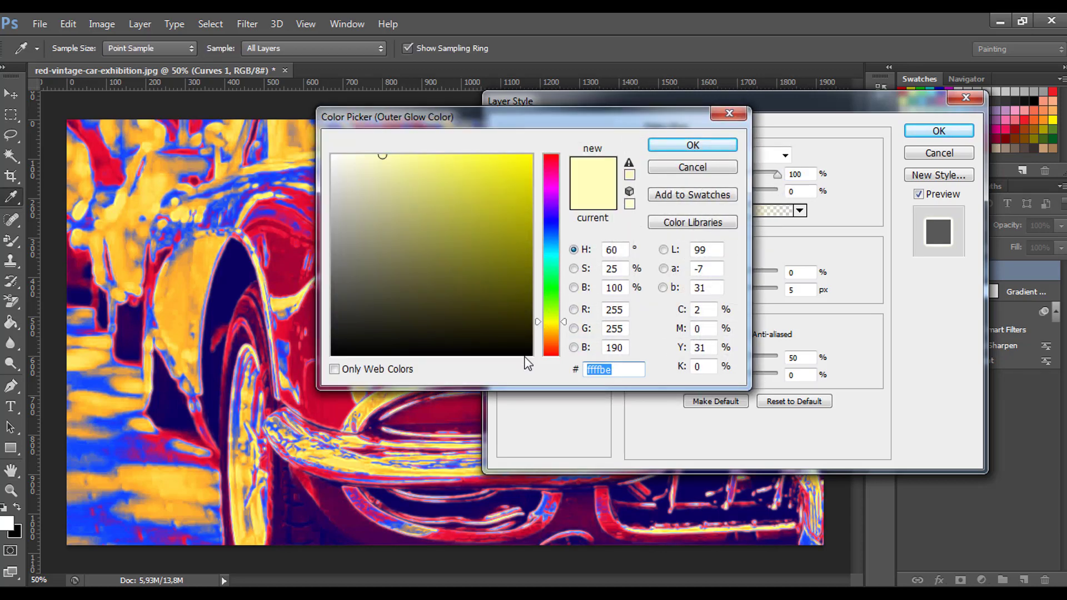
{"action": "type", "text": "FFAA"}
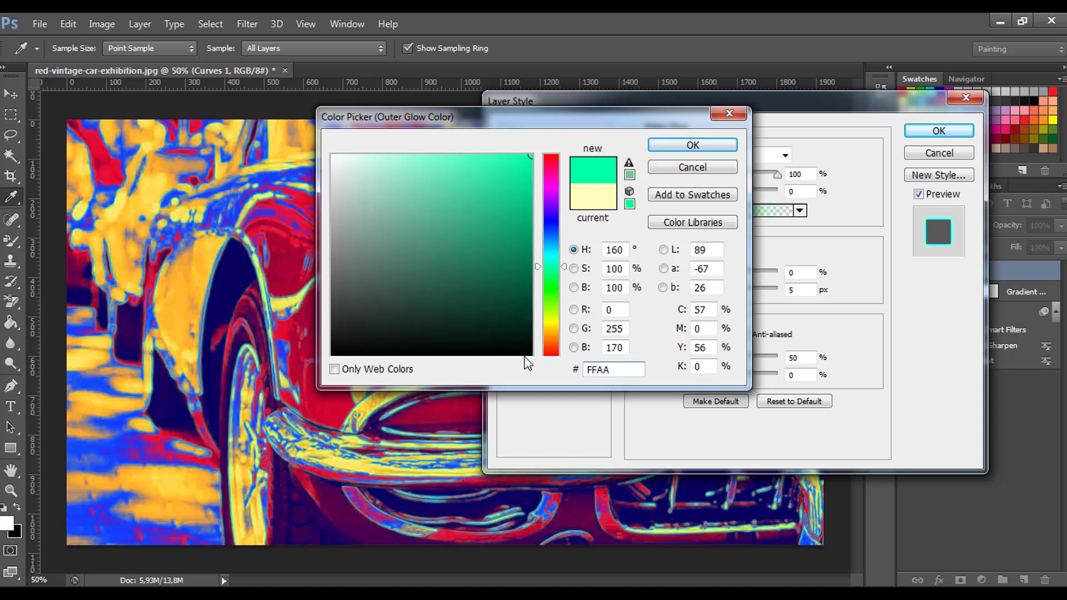
{"action": "type", "text": "4F"}
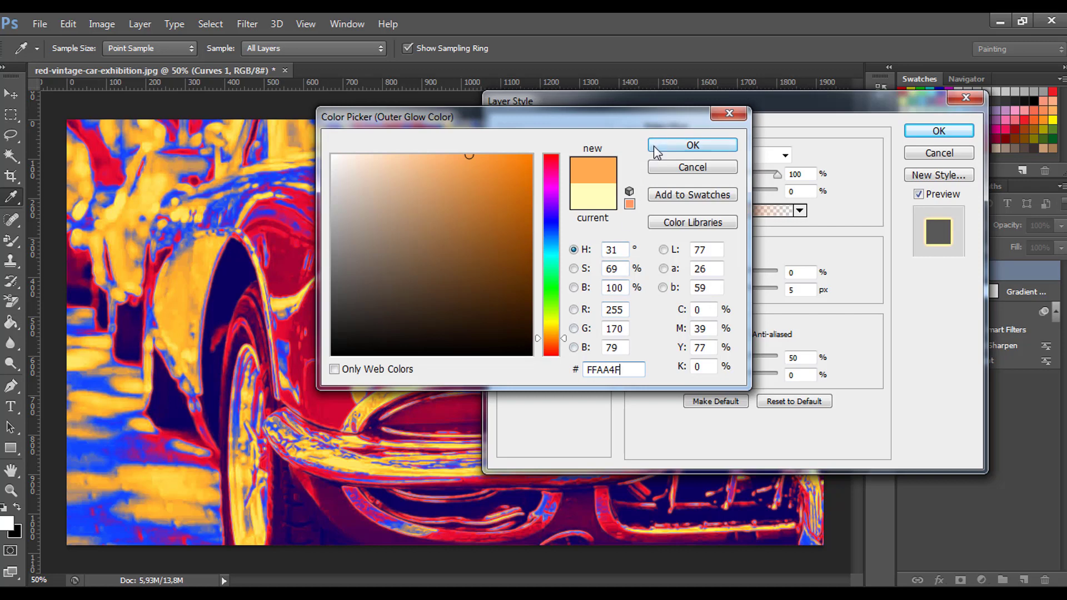
{"action": "left_click", "coordinate": [653, 145]}
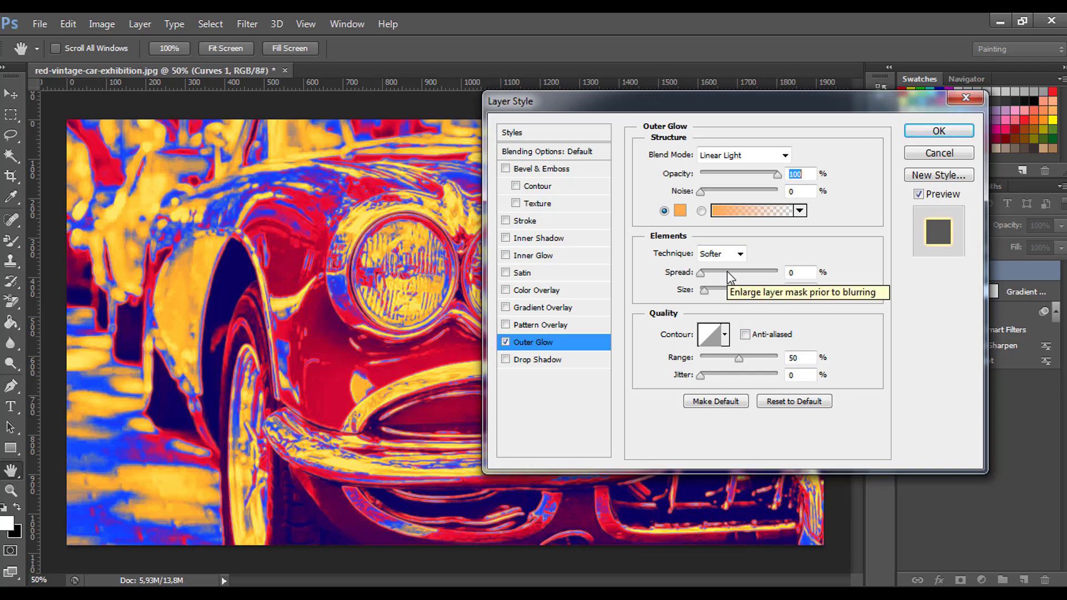
{"action": "type", "text": "4"}
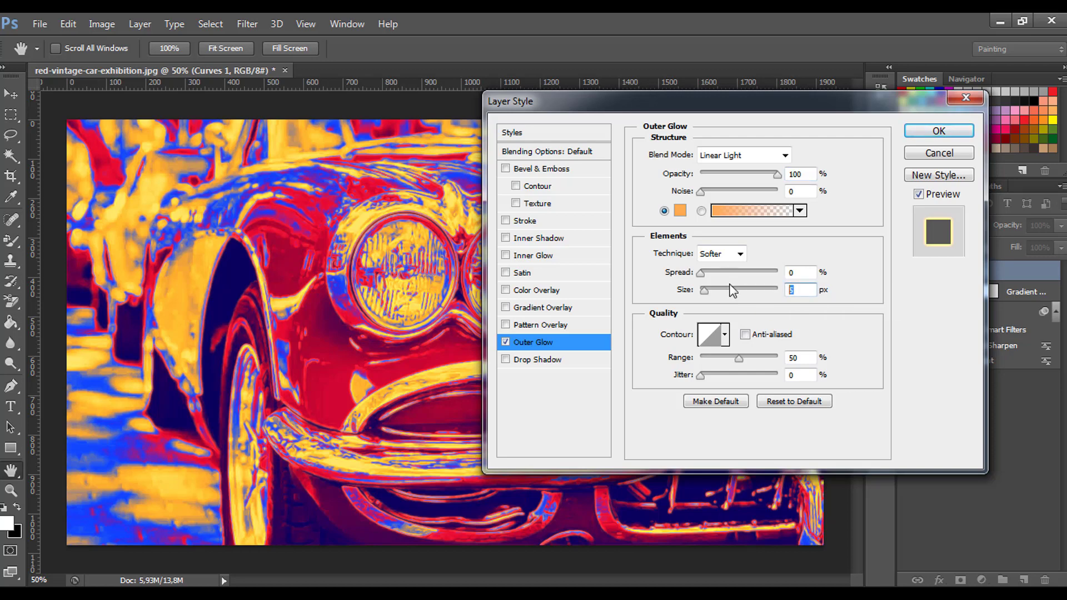
{"action": "type", "text": "6"}
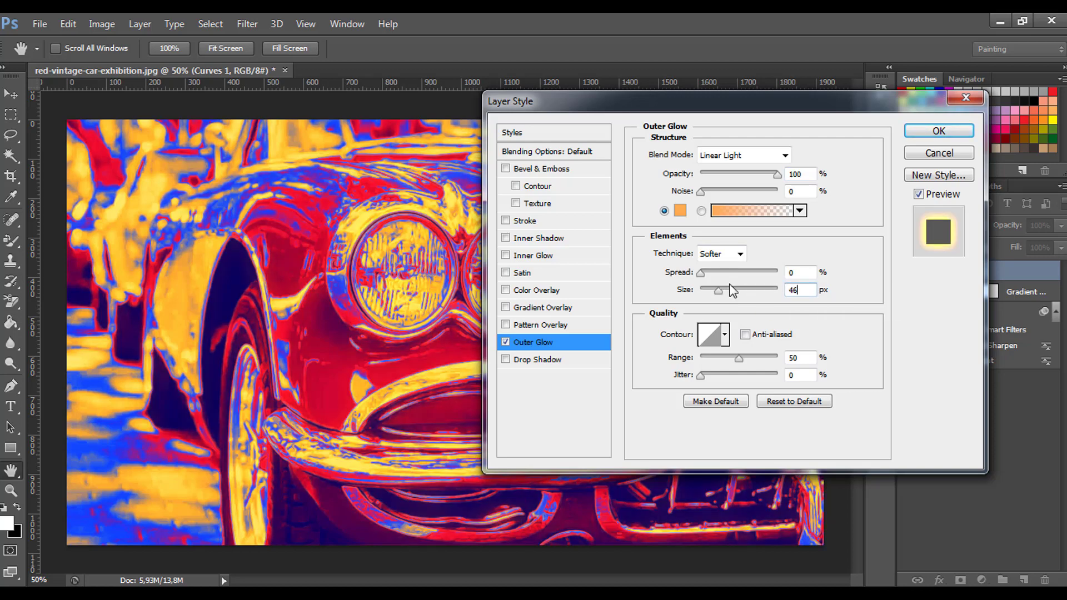
- Give the glow an anti-aliased Gaussian contour and a 45% range
{"action": "left_click", "coordinate": [724, 334]}
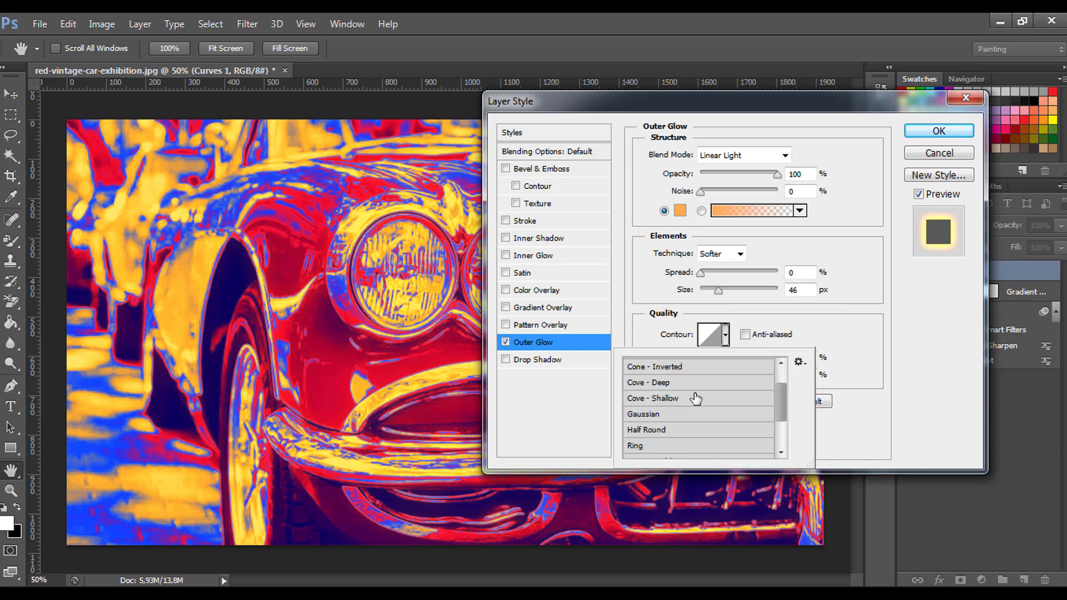
{"action": "left_click", "coordinate": [661, 416]}
{"action": "left_click", "coordinate": [745, 335]}
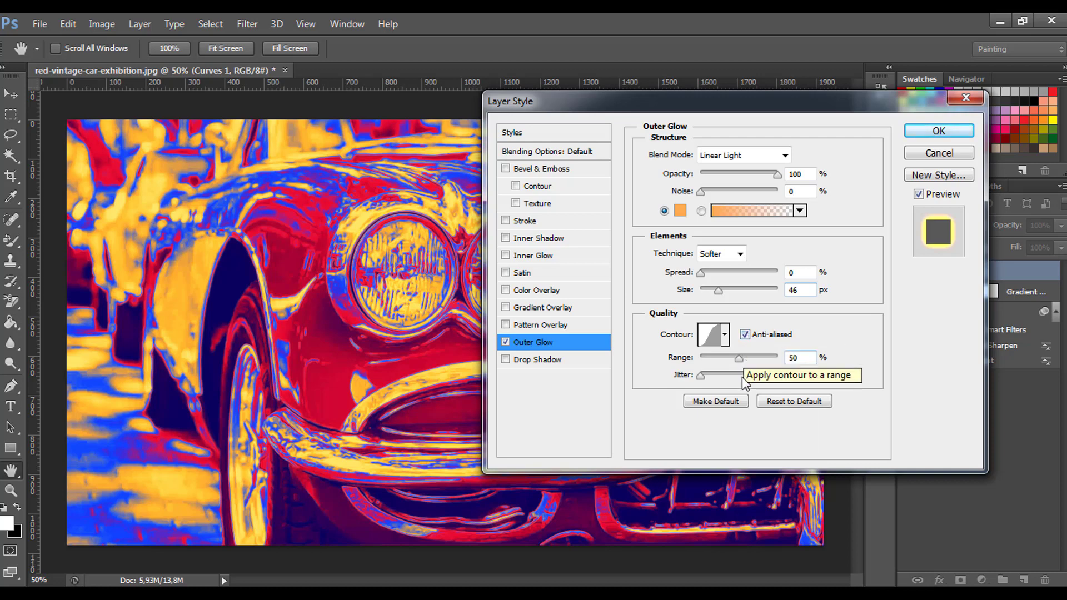
{"action": "left_click", "coordinate": [740, 356]}
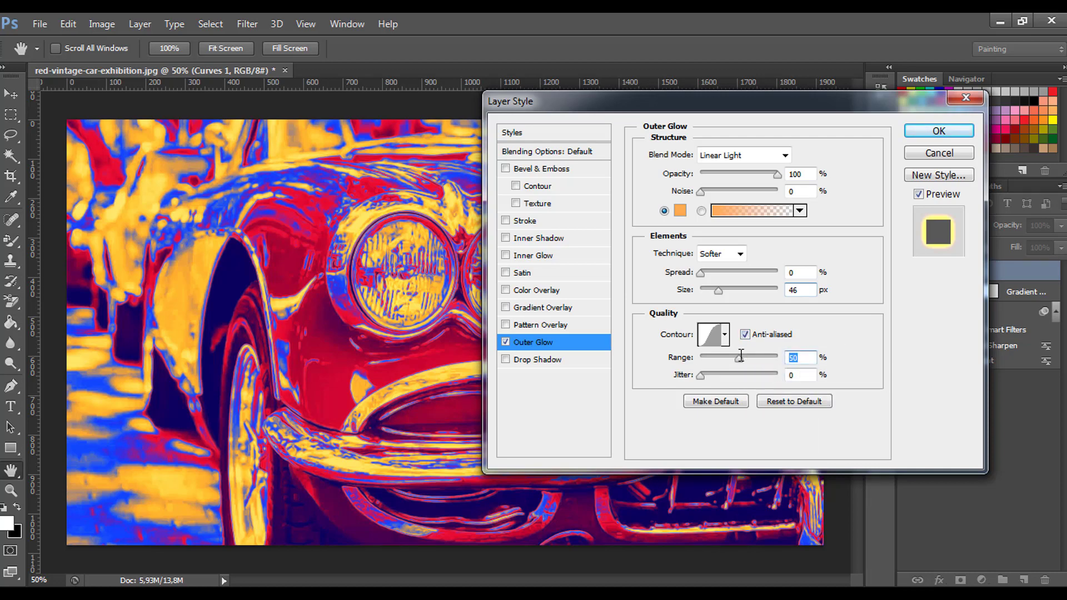
{"action": "type", "text": "45"}
- Add an orange FF7800 Color Overlay at 100% opacity and apply the layer style
{"action": "left_click", "coordinate": [505, 289]}
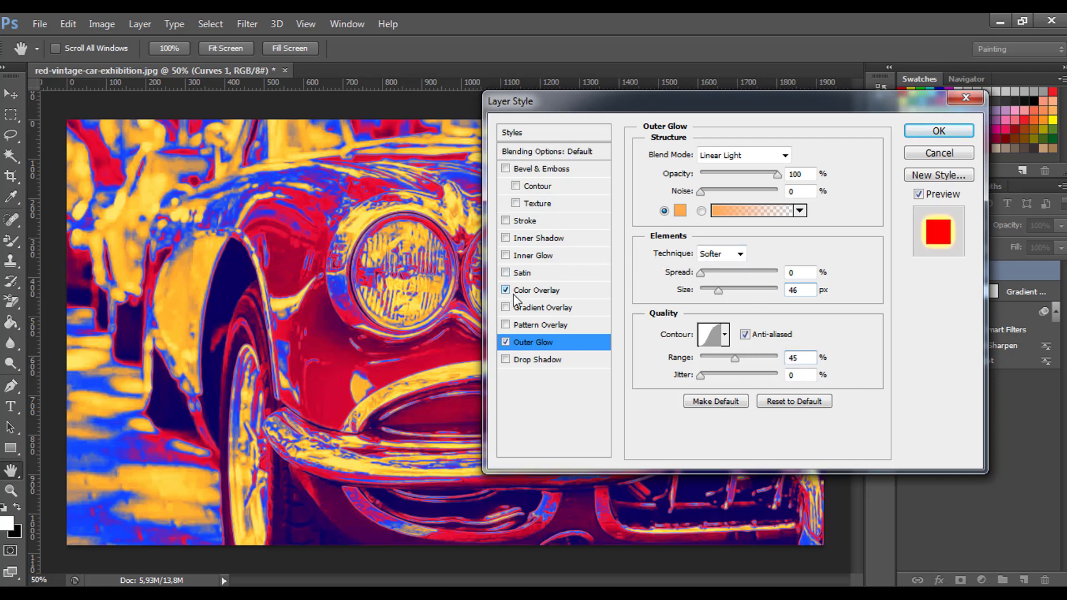
{"action": "left_click", "coordinate": [557, 291]}
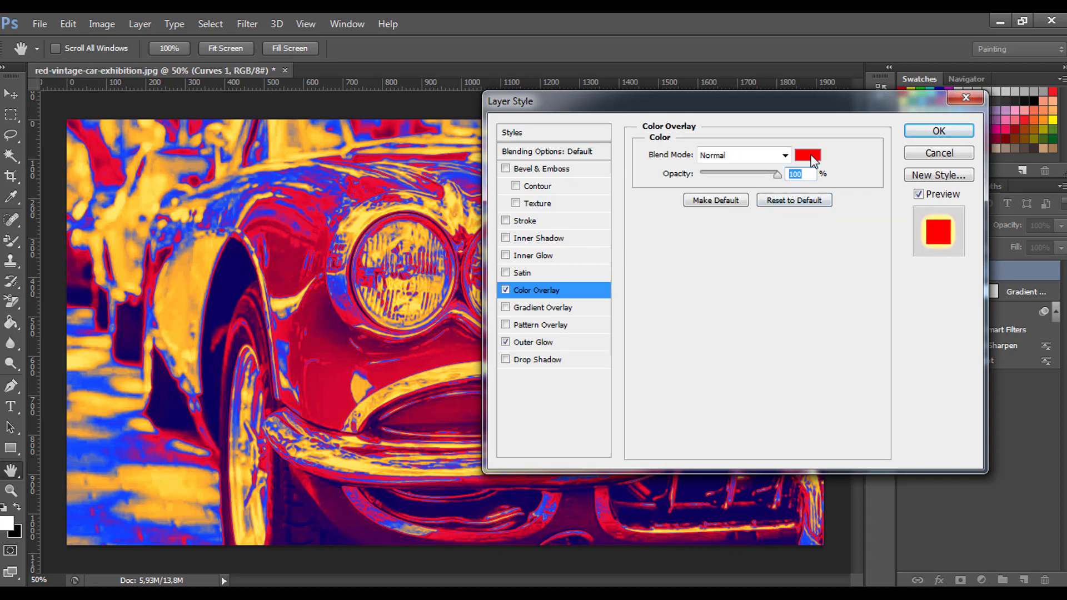
{"action": "left_click", "coordinate": [807, 155]}
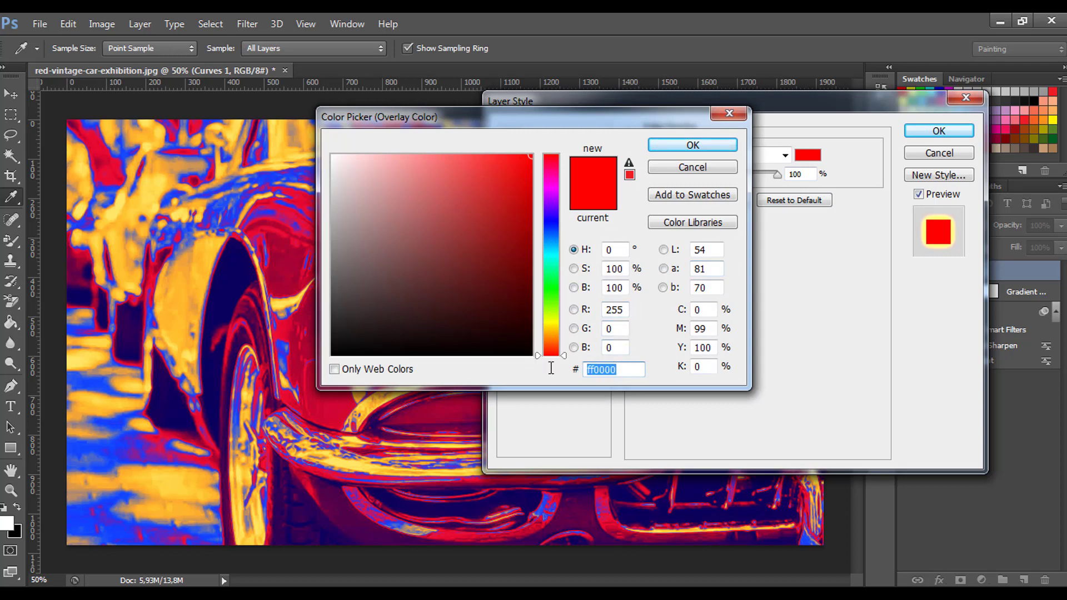
{"action": "type", "text": "FF780"}
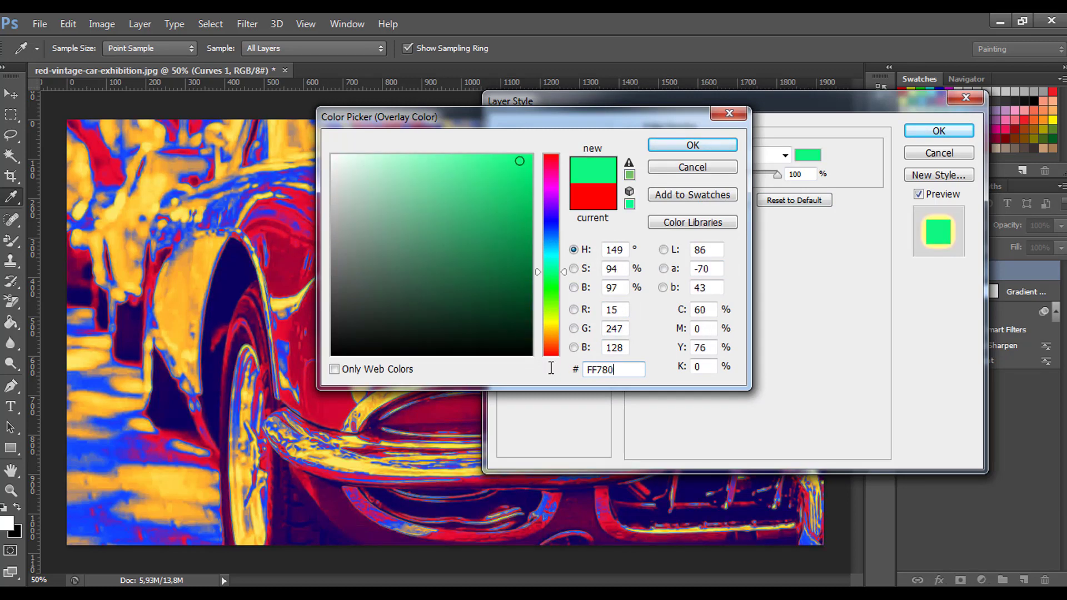
{"action": "type", "text": "0"}
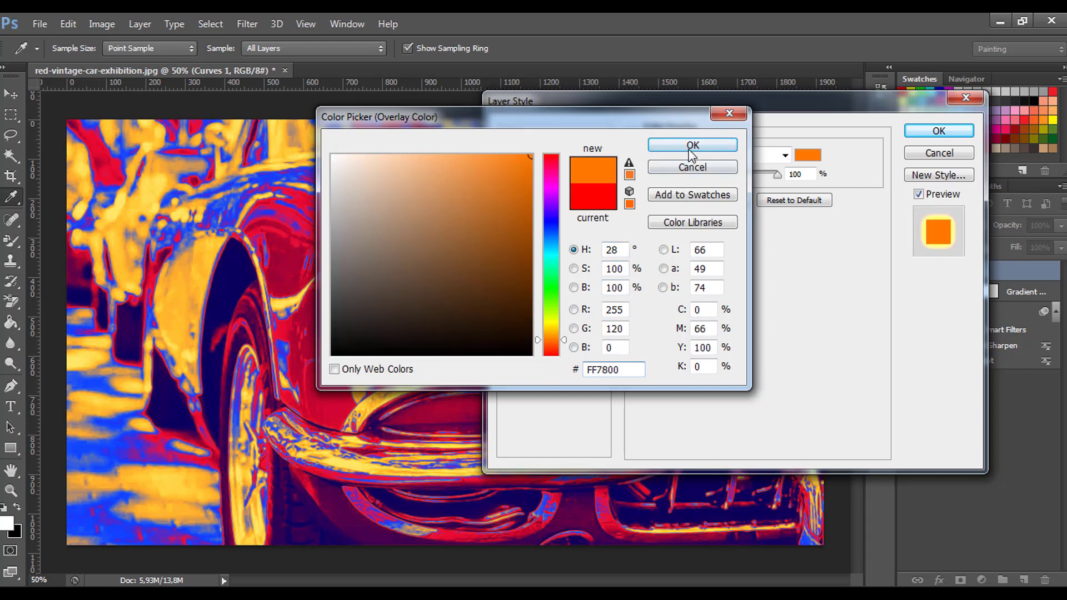
{"action": "left_click", "coordinate": [691, 147]}
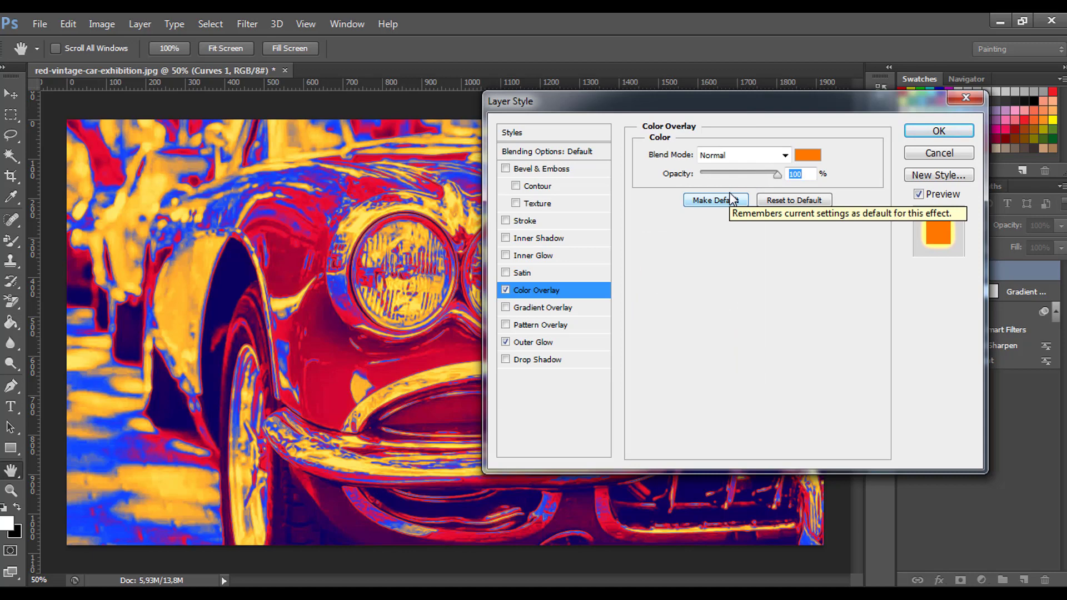
{"action": "left_click", "coordinate": [939, 131]}
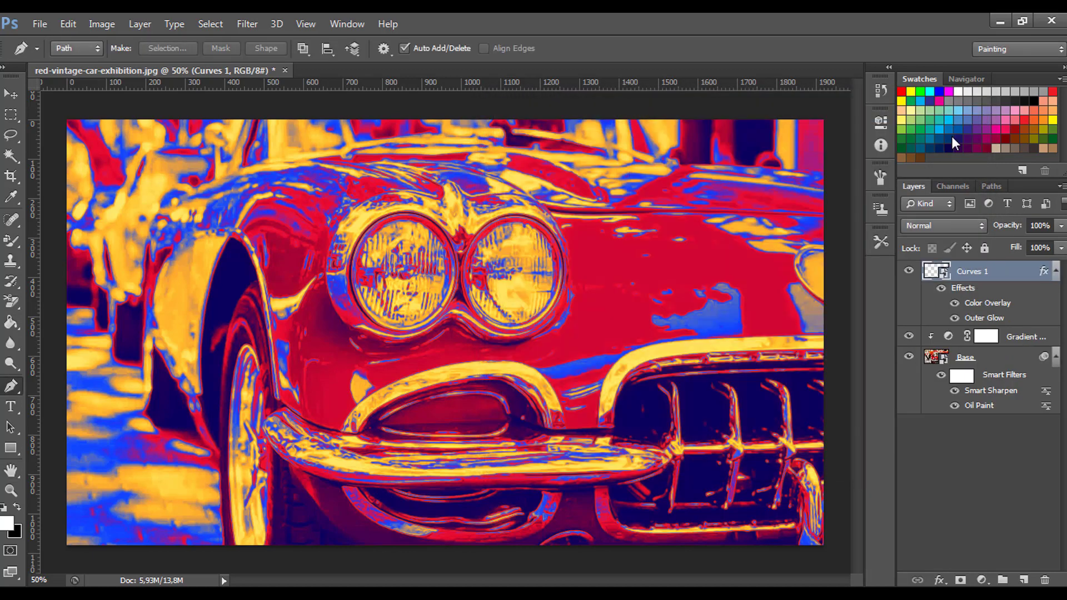
- Select Base and add Gaussian noise with an amount of 3,2%
{"action": "left_click", "coordinate": [1055, 272]}
{"action": "left_click", "coordinate": [1055, 312]}
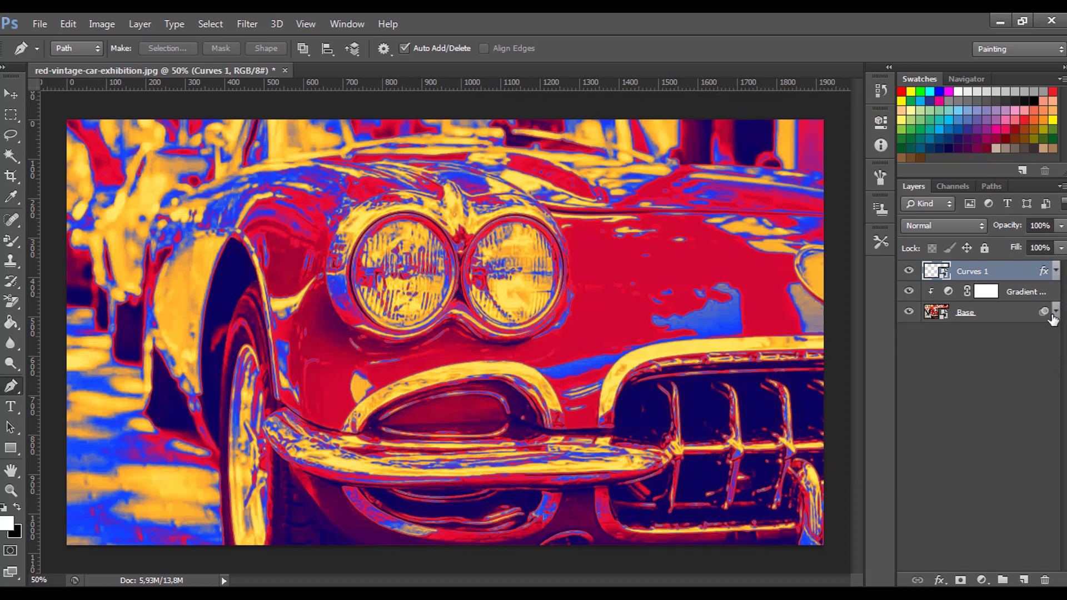
{"action": "left_click", "coordinate": [1004, 320]}
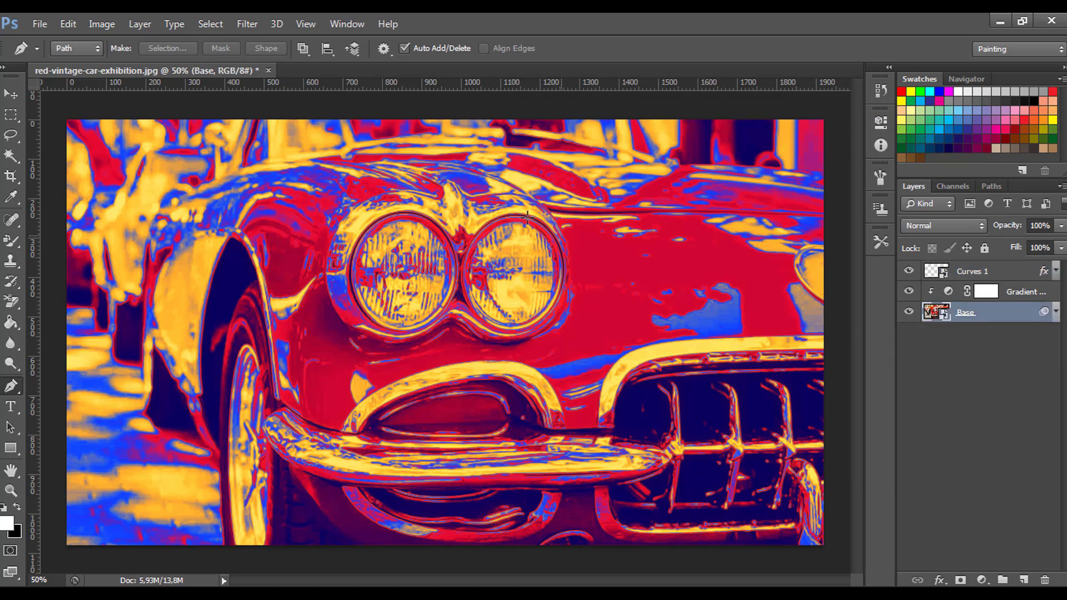
{"action": "left_click", "coordinate": [247, 25]}
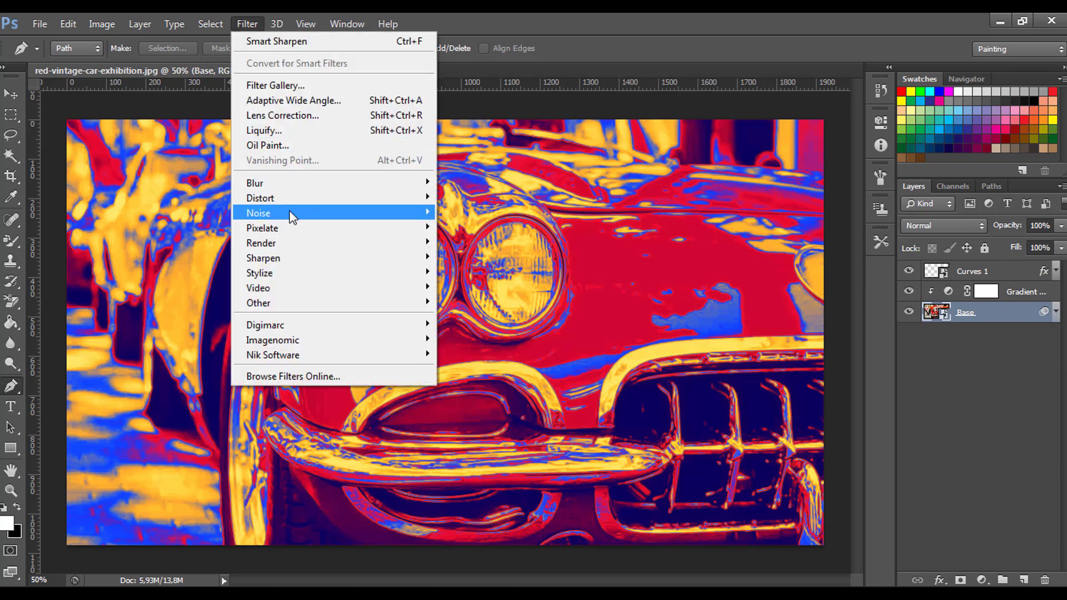
{"action": "mouse_move", "coordinate": [258, 212]}
{"action": "left_click", "coordinate": [462, 211]}
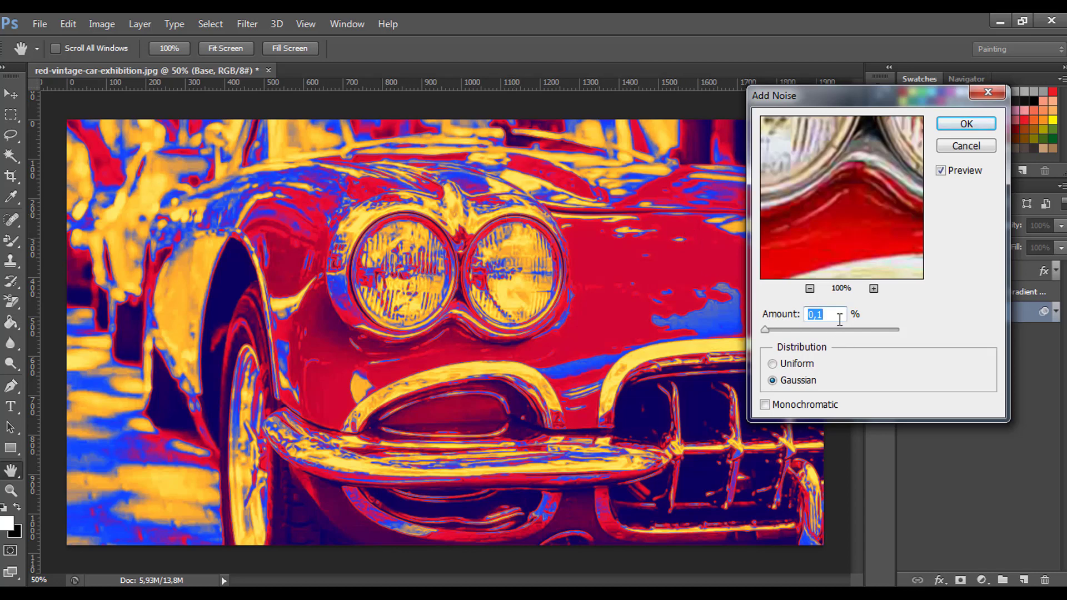
{"action": "type", "text": "3,2"}
{"action": "left_click", "coordinate": [967, 125]}
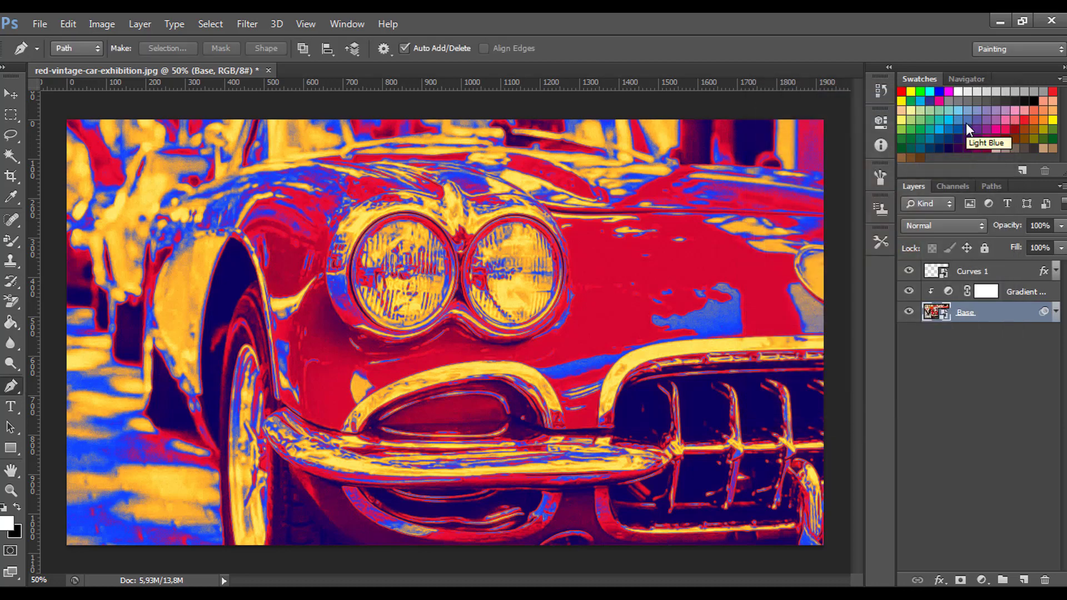
- Add a Hue/Saturation adjustment layer
{"action": "left_click", "coordinate": [980, 580]}
{"action": "left_click", "coordinate": [965, 383]}
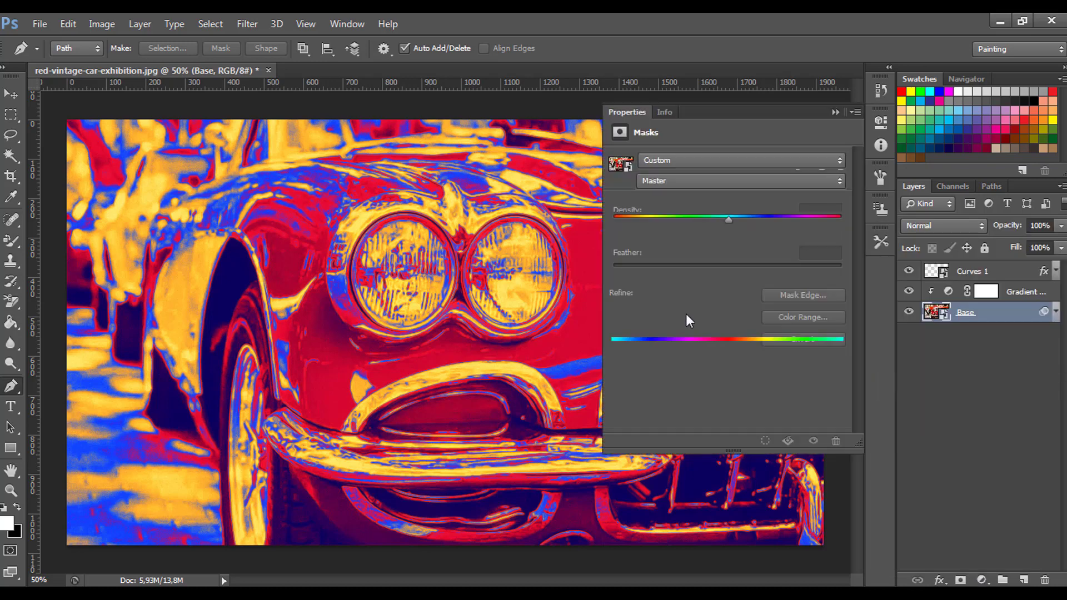
{"action": "left_click", "coordinate": [835, 114]}
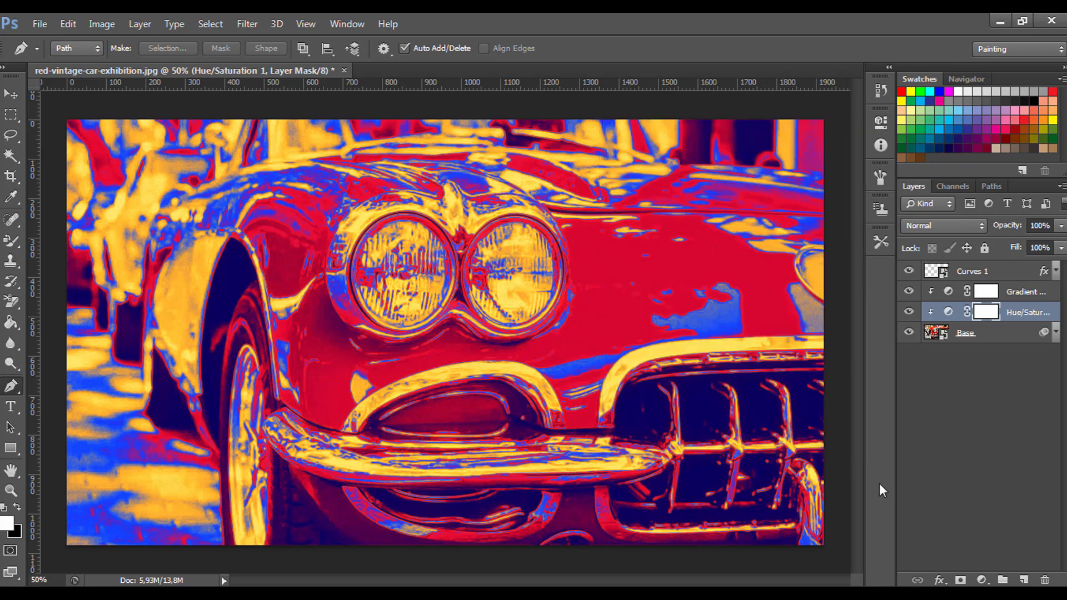
- Add a Brightness/Contrast layer at Brightness 2, Contrast 3, then reselect Base
{"action": "left_click", "coordinate": [981, 580]}
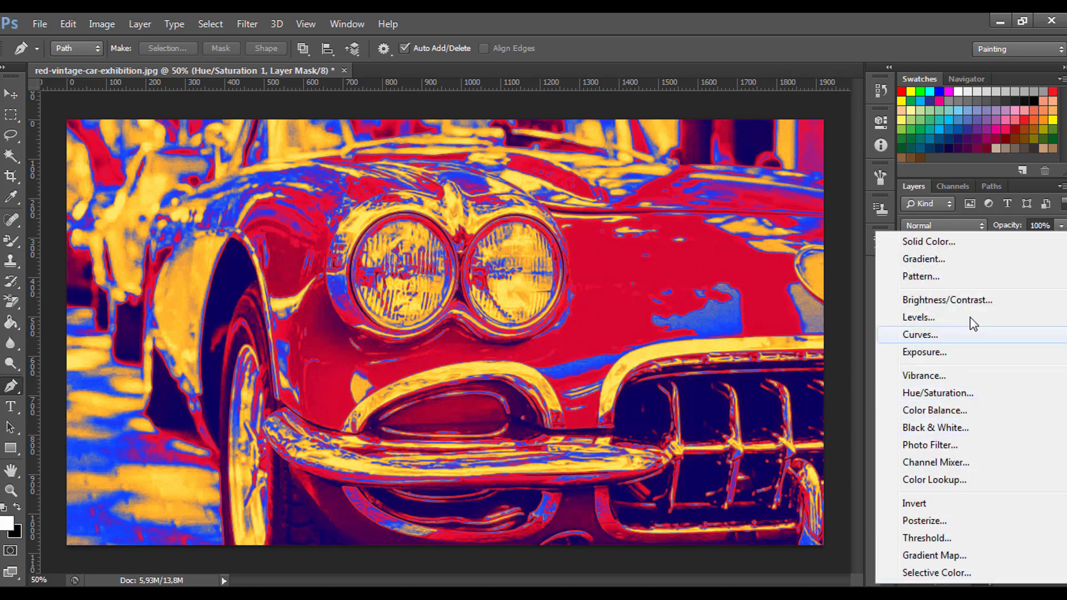
{"action": "left_click", "coordinate": [971, 303]}
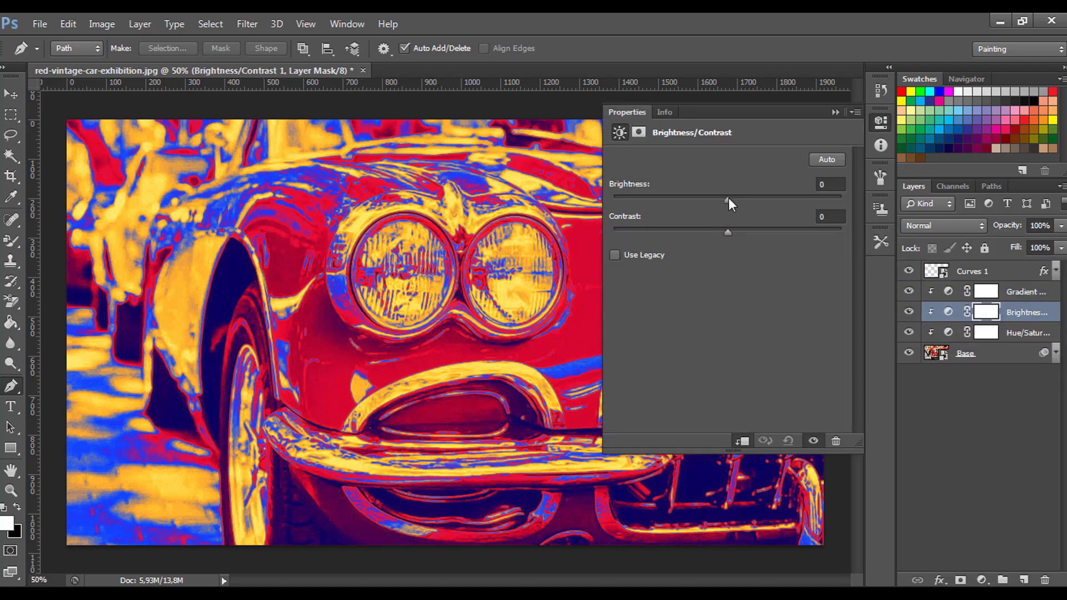
{"action": "left_click", "coordinate": [733, 197]}
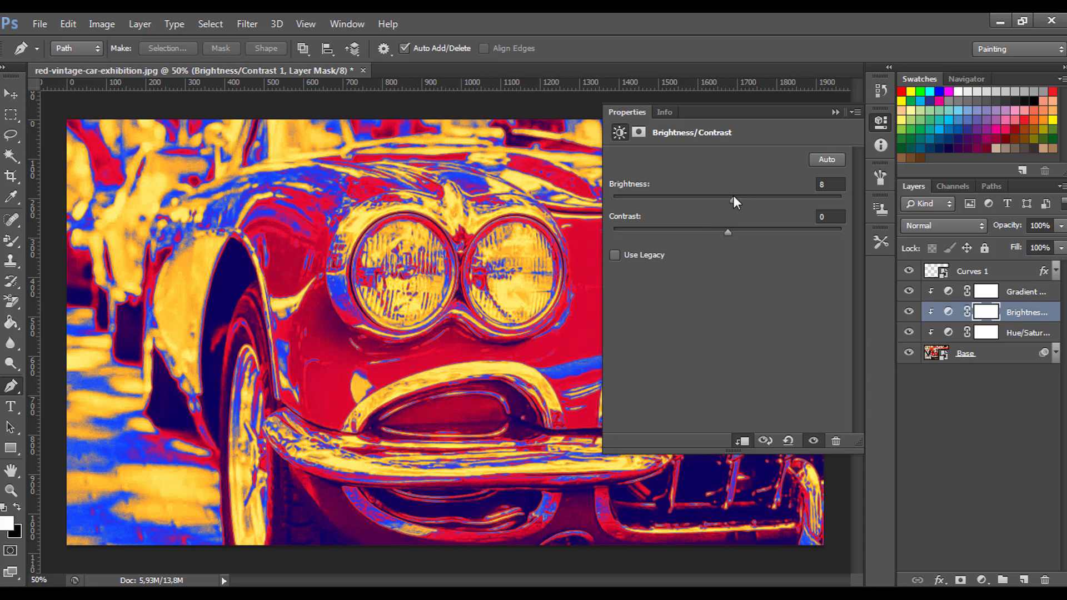
{"action": "left_click", "coordinate": [830, 184]}
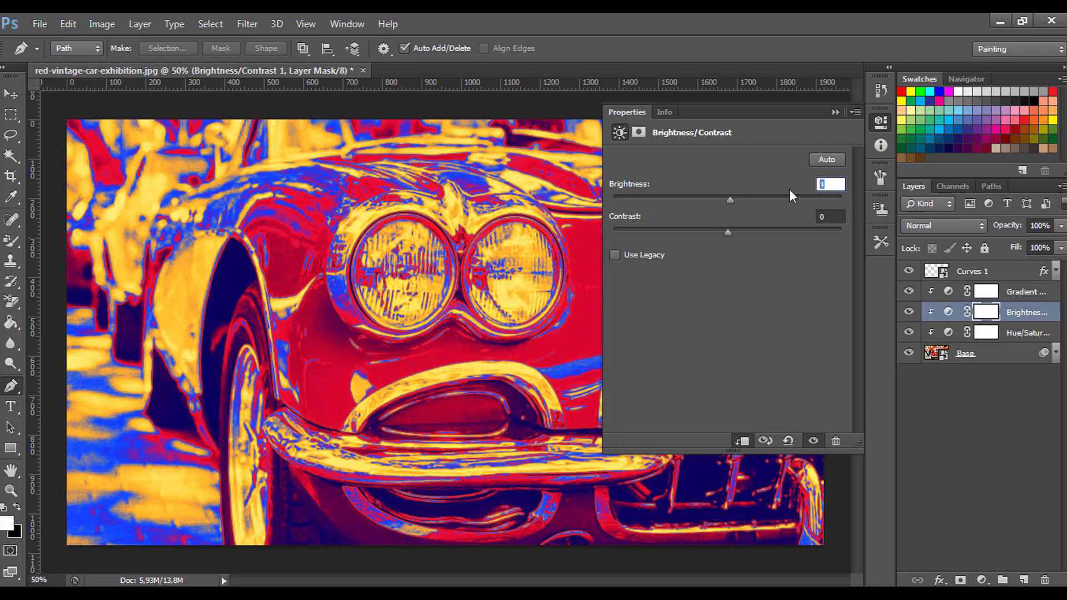
{"action": "type", "text": "2"}
{"action": "left_click", "coordinate": [830, 217]}
{"action": "type", "text": "3"}
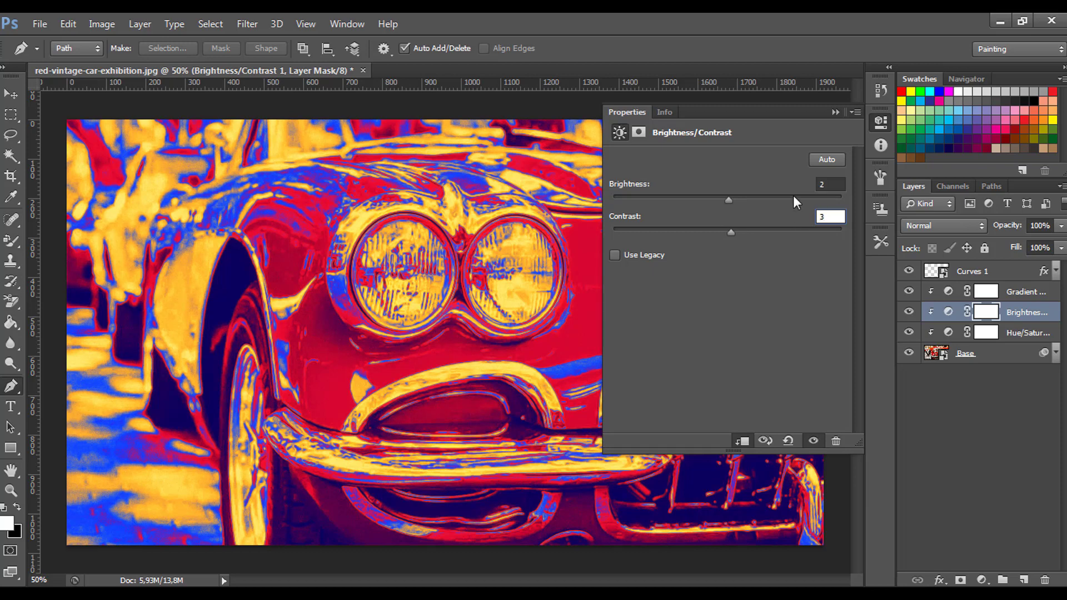
{"action": "left_click", "coordinate": [832, 114]}
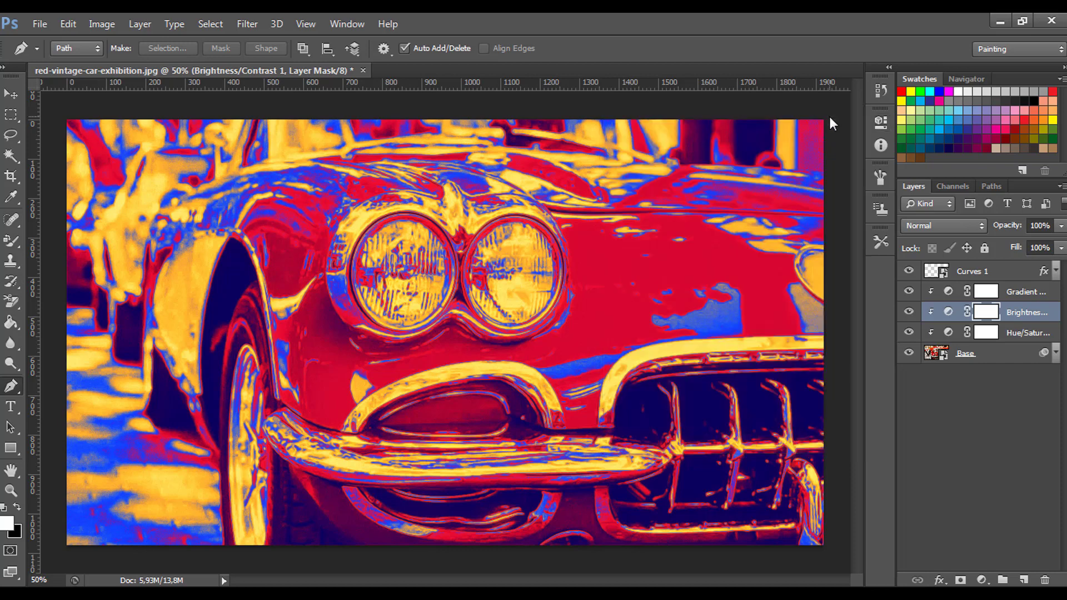
{"action": "left_click", "coordinate": [998, 361]}
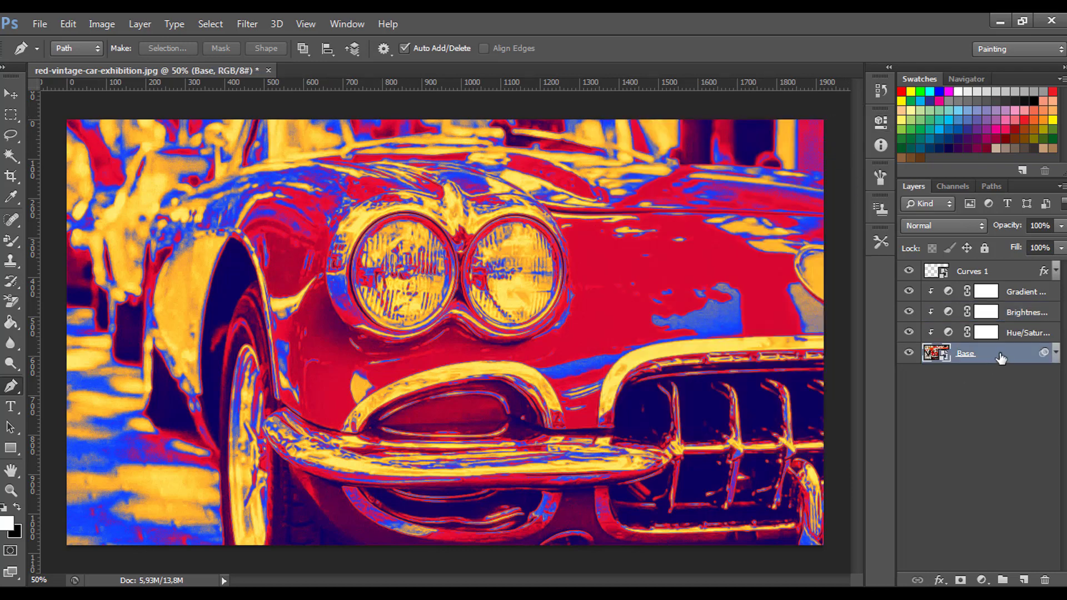
- Add a Stroke effect to the Base layer: 20 px, Inside position, colour FF1623
{"action": "double_click", "coordinate": [1002, 357]}
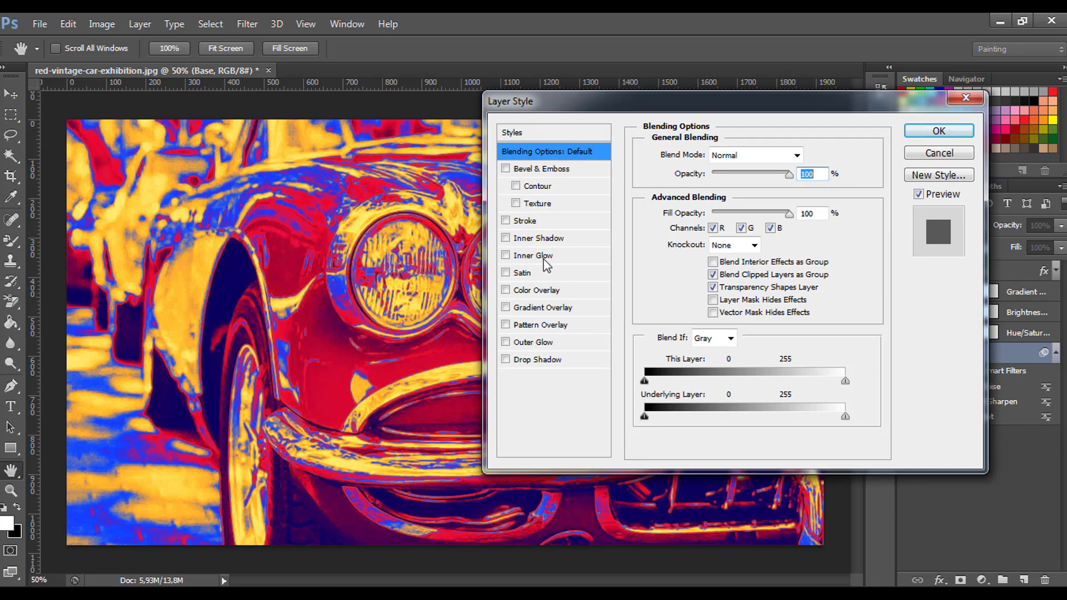
{"action": "left_click", "coordinate": [551, 222]}
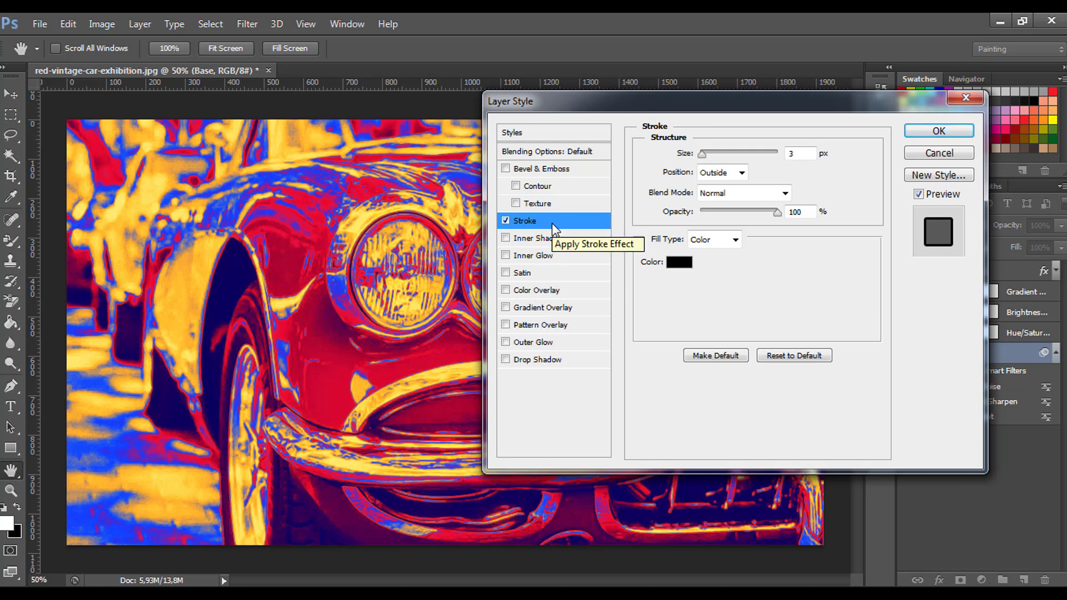
{"action": "double_click", "coordinate": [795, 154]}
{"action": "type", "text": "1"}
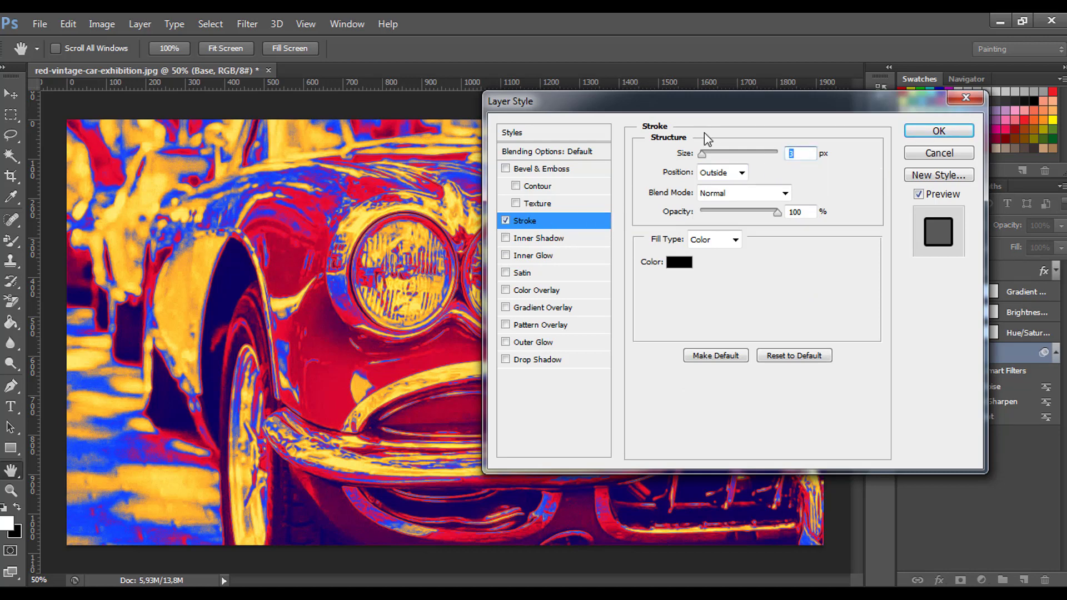
{"action": "type", "text": "5"}
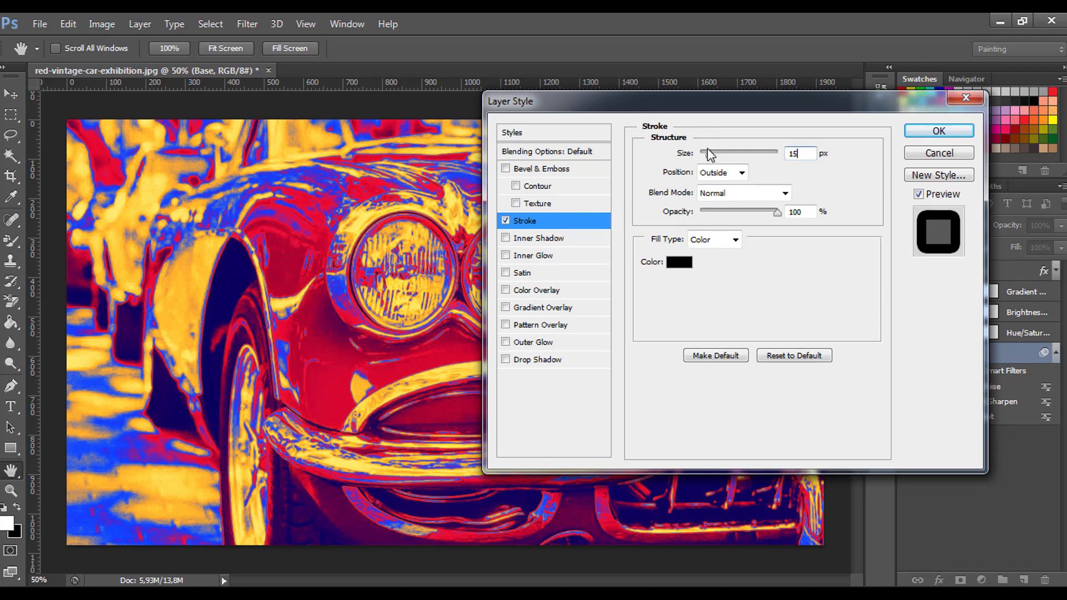
{"action": "left_click", "coordinate": [719, 173]}
{"action": "left_click", "coordinate": [717, 200]}
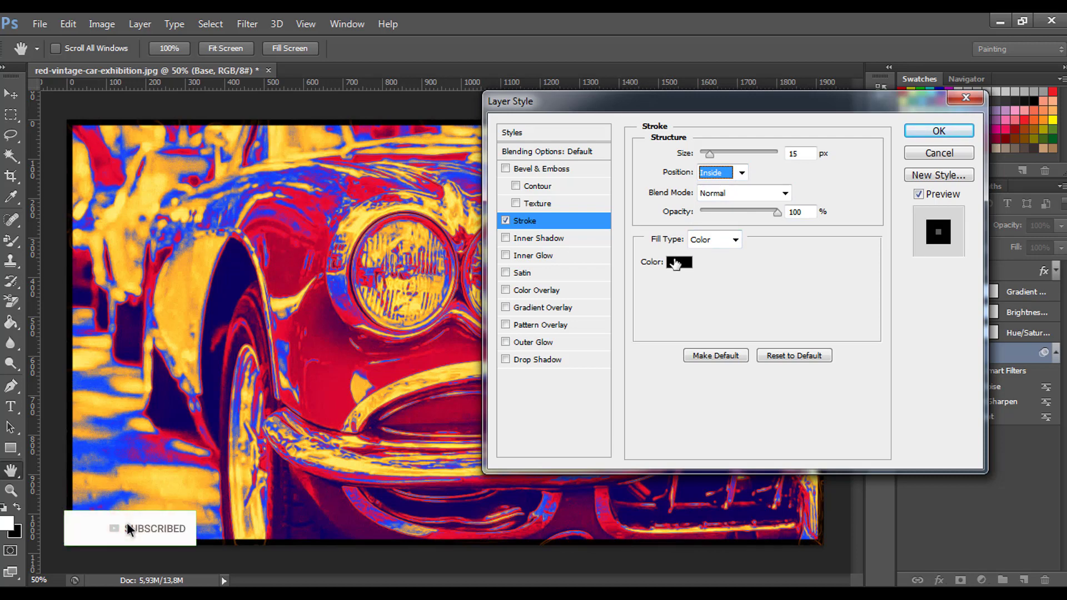
{"action": "left_click", "coordinate": [677, 262]}
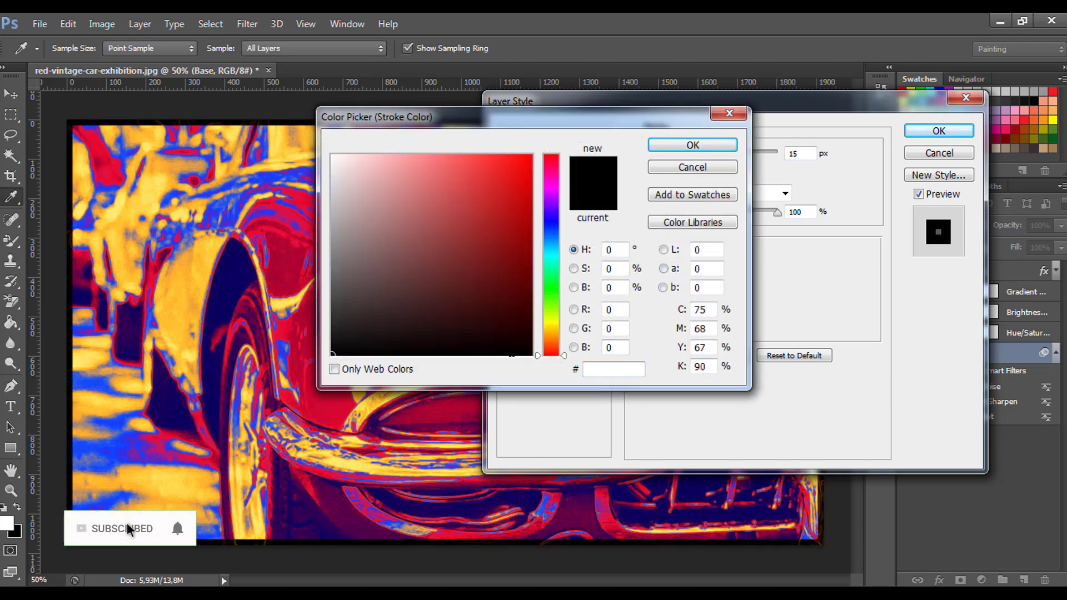
{"action": "left_click", "coordinate": [510, 349]}
{"action": "type", "text": "FF"}
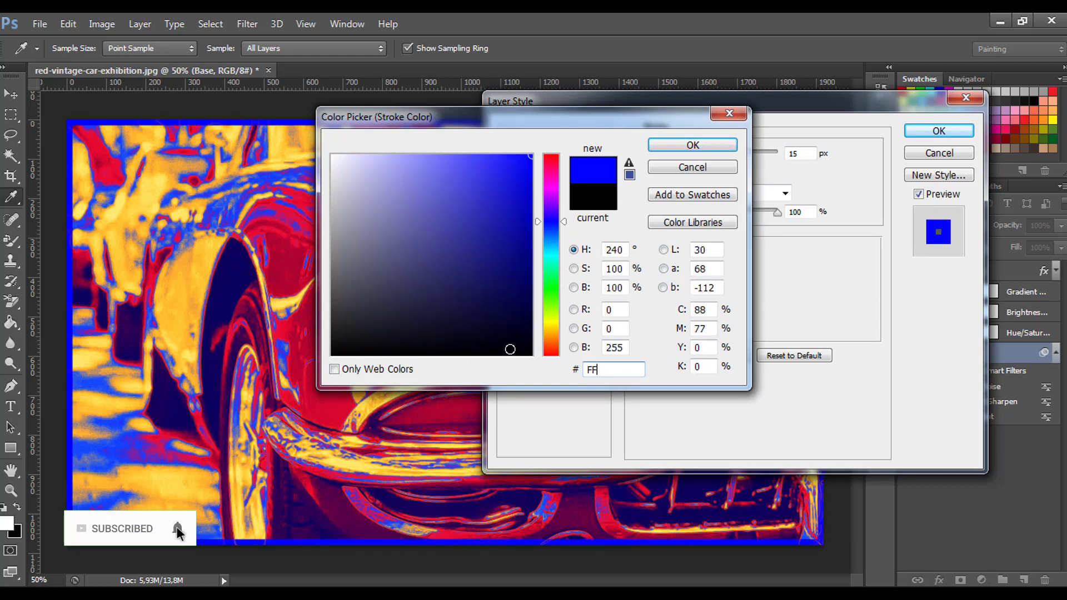
{"action": "type", "text": "1623"}
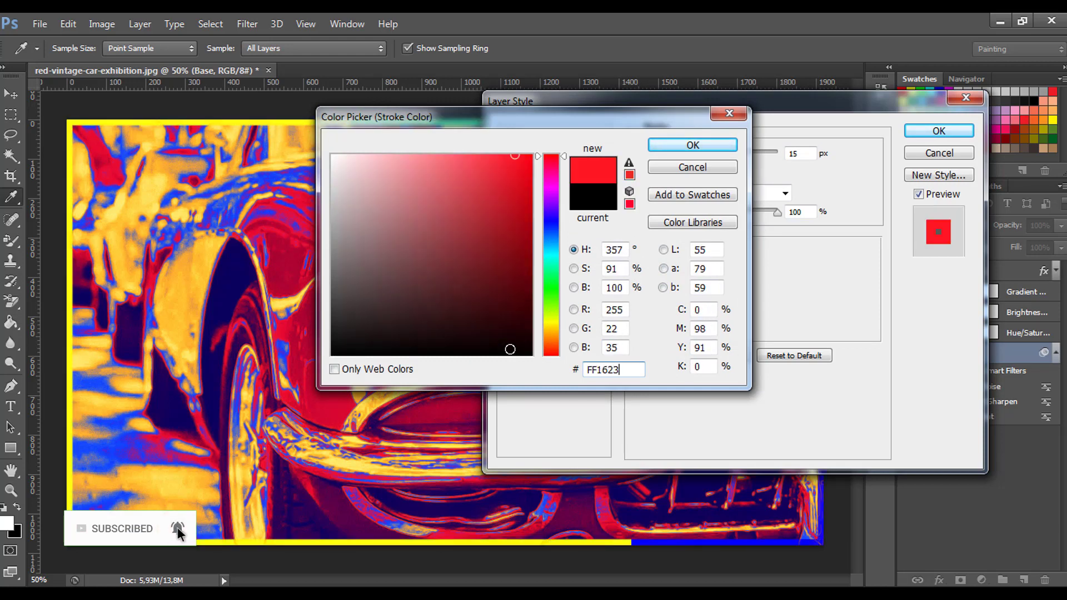
{"action": "left_click", "coordinate": [692, 145]}
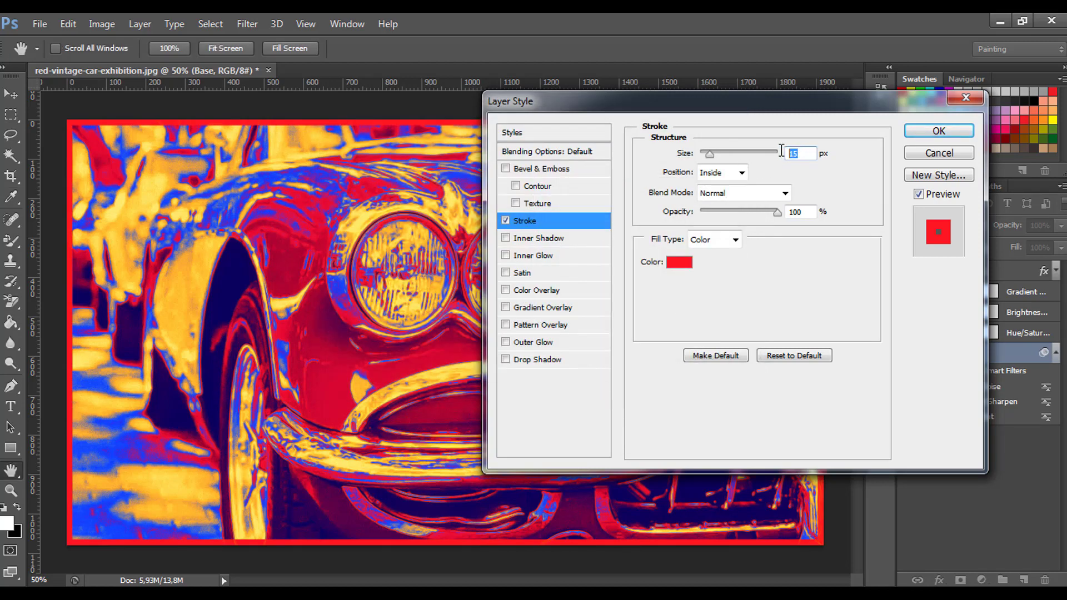
{"action": "type", "text": "20"}
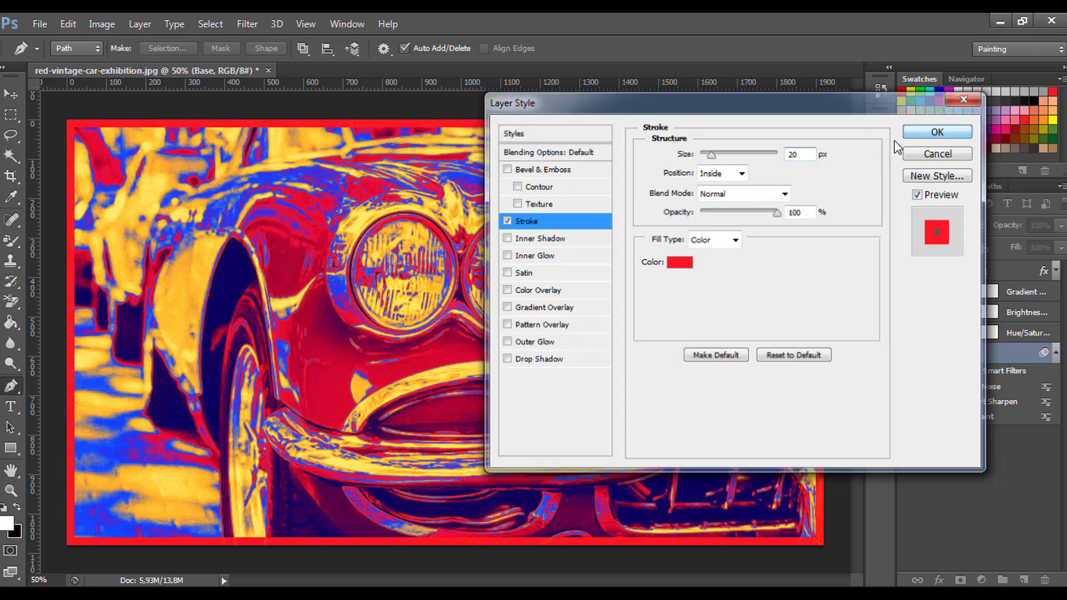
{"action": "key", "text": "Return"}
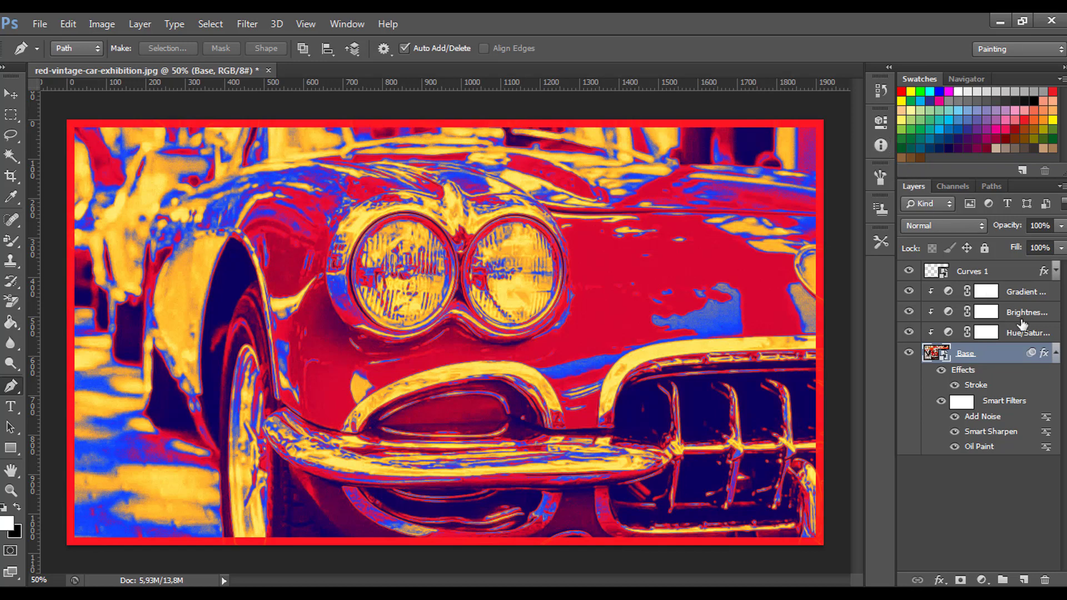
{"action": "left_click", "coordinate": [1055, 355]}
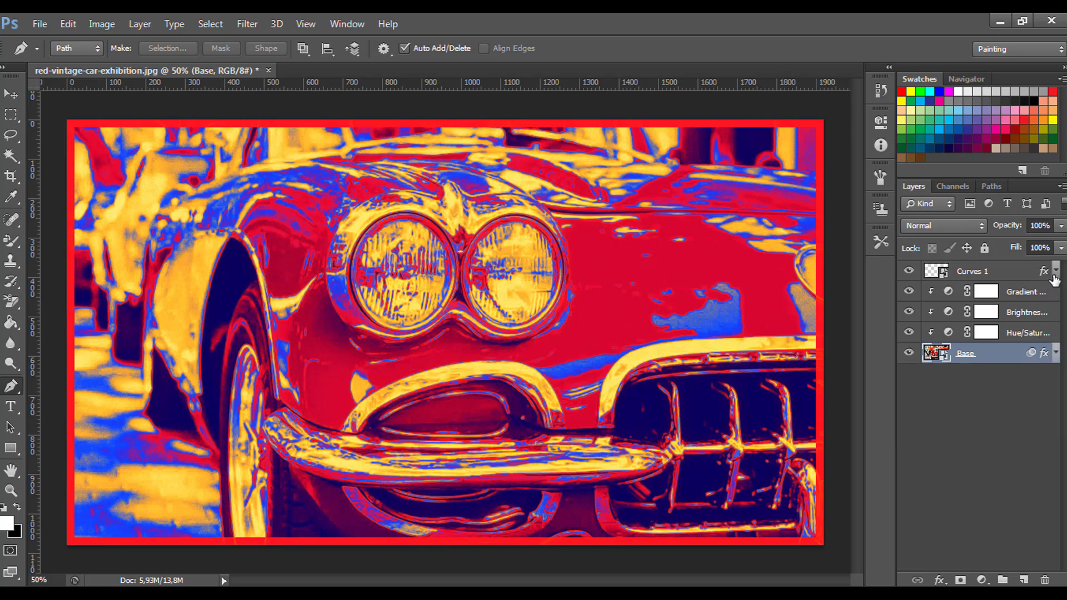
{"action": "left_click", "coordinate": [1054, 273]}
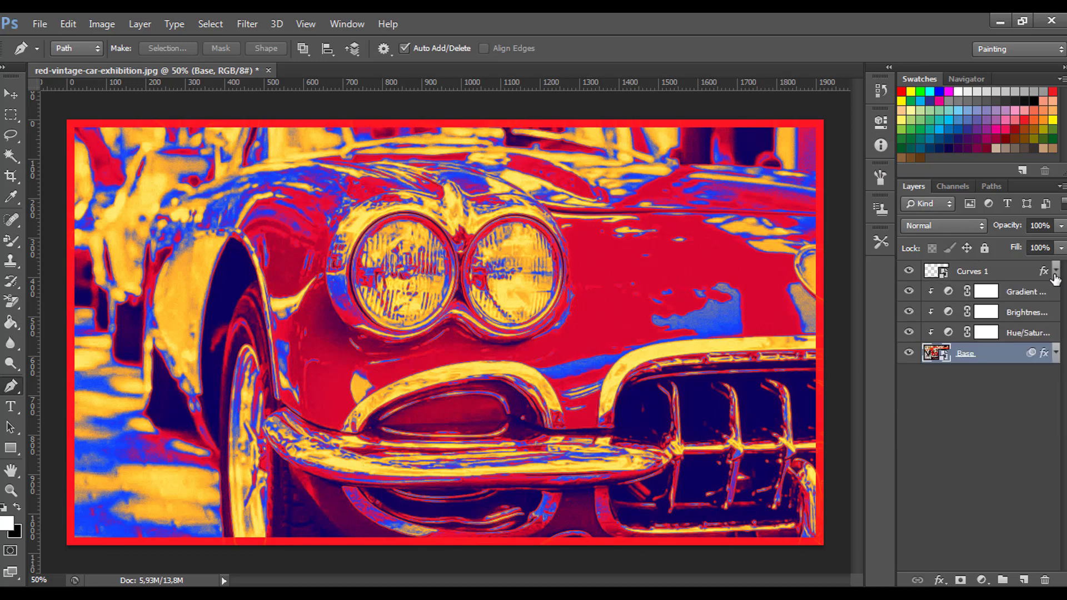